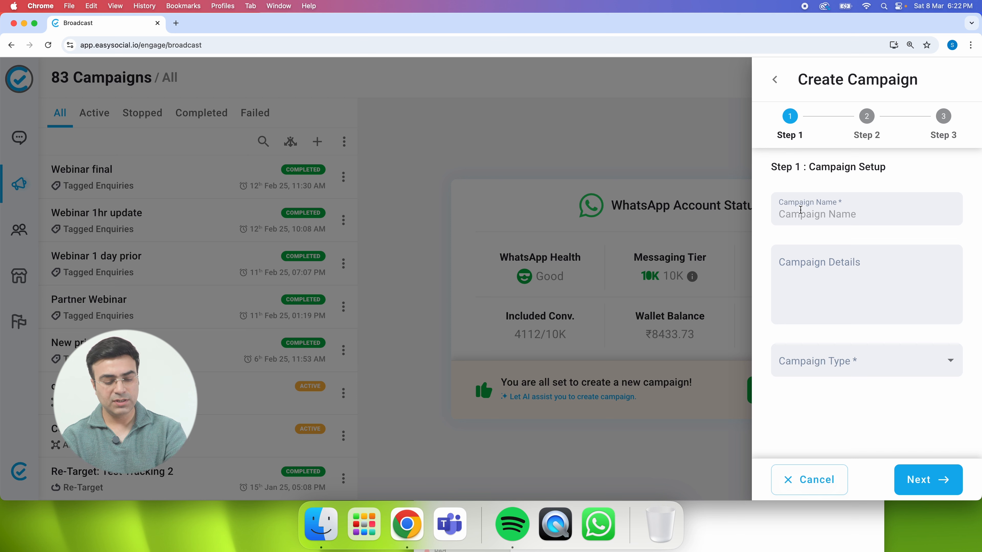
# - Name the campaign "Webhook Shopify New order", set its type to Webhook Notification, and continue to the template setup
pyautogui.write('Webho')
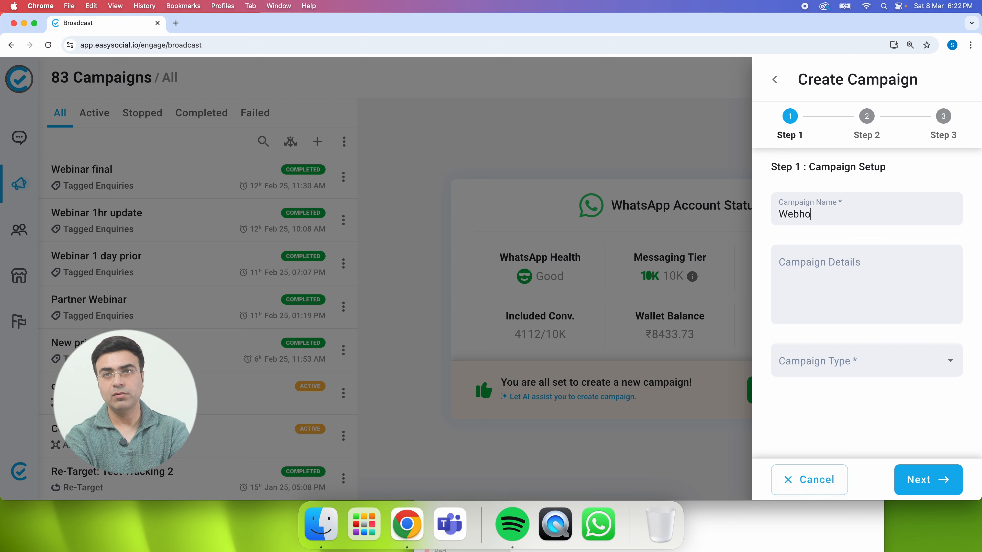
pyautogui.write('ok S')
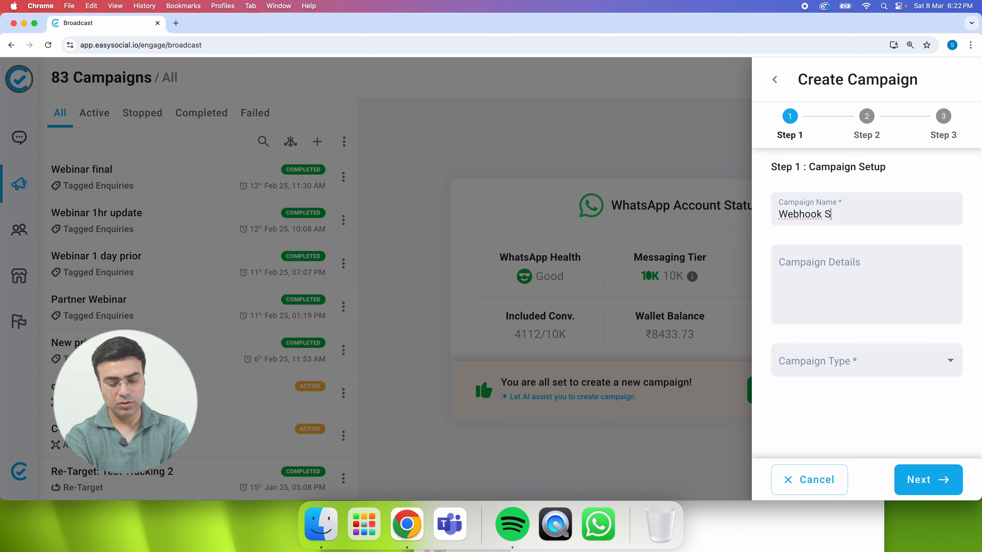
pyautogui.write('hopify ')
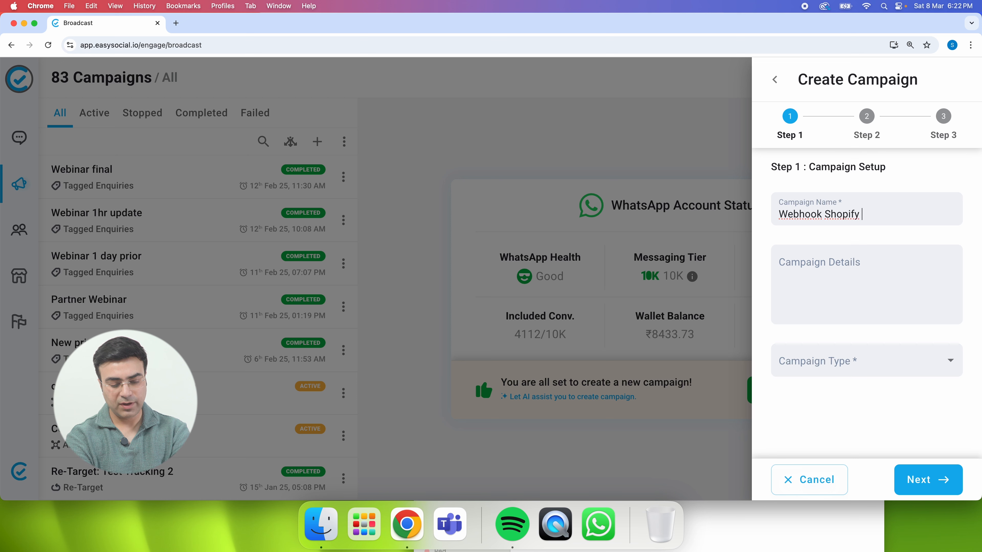
pyautogui.write('New order')
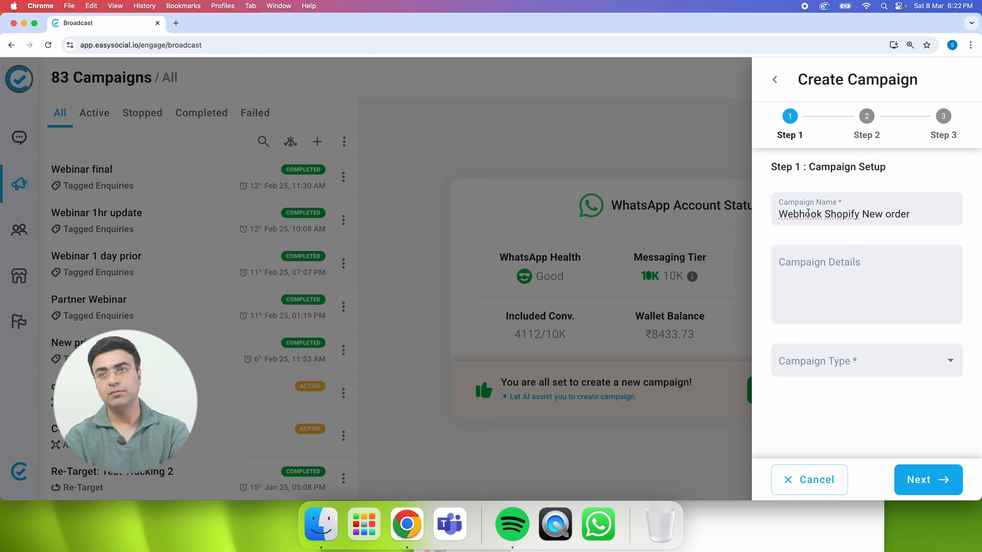
pyautogui.click(849, 287)
pyautogui.click(839, 360)
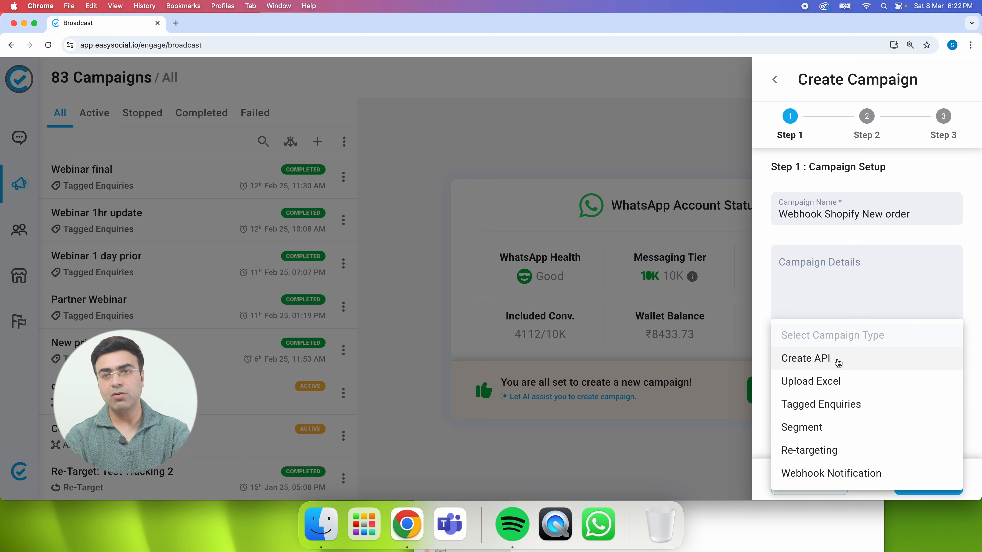
pyautogui.click(821, 481)
pyautogui.click(928, 484)
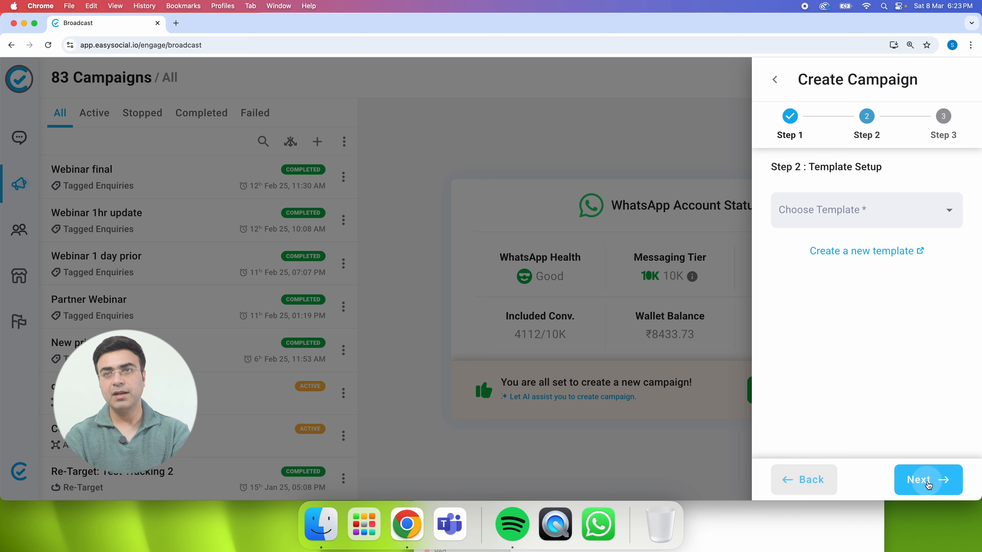
# - Search the templates for "woo" and choose woo_order_processing as the campaign's message template
pyautogui.click(869, 202)
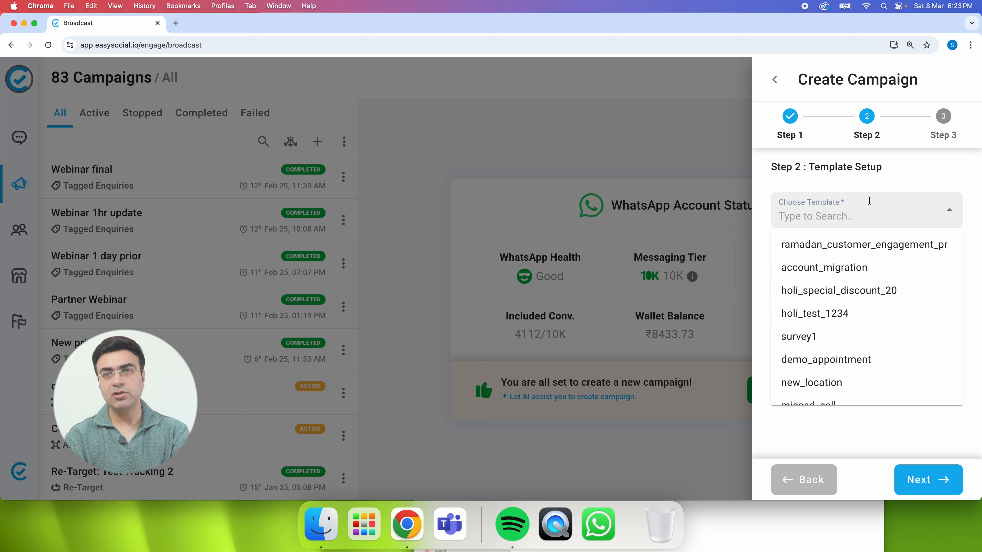
pyautogui.click(896, 217)
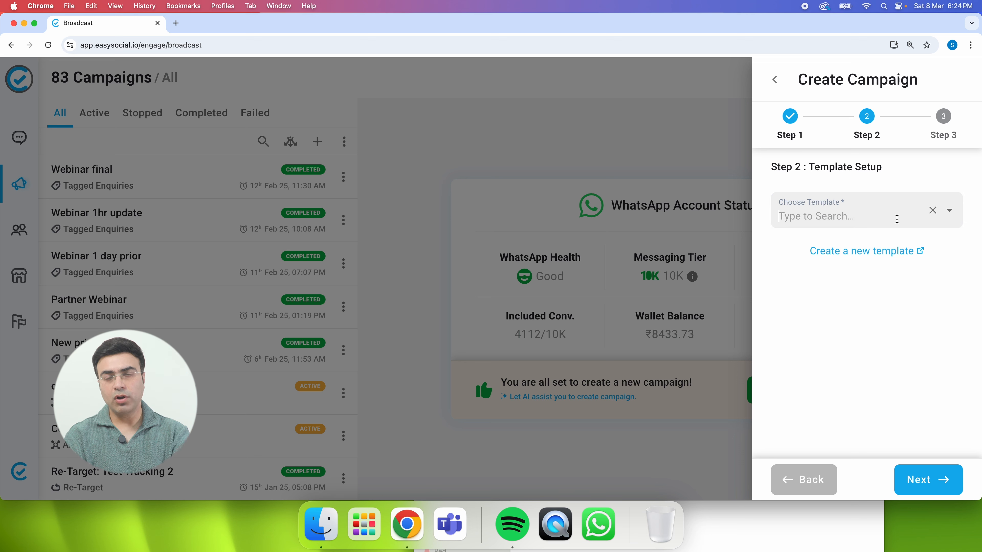
pyautogui.write('woo')
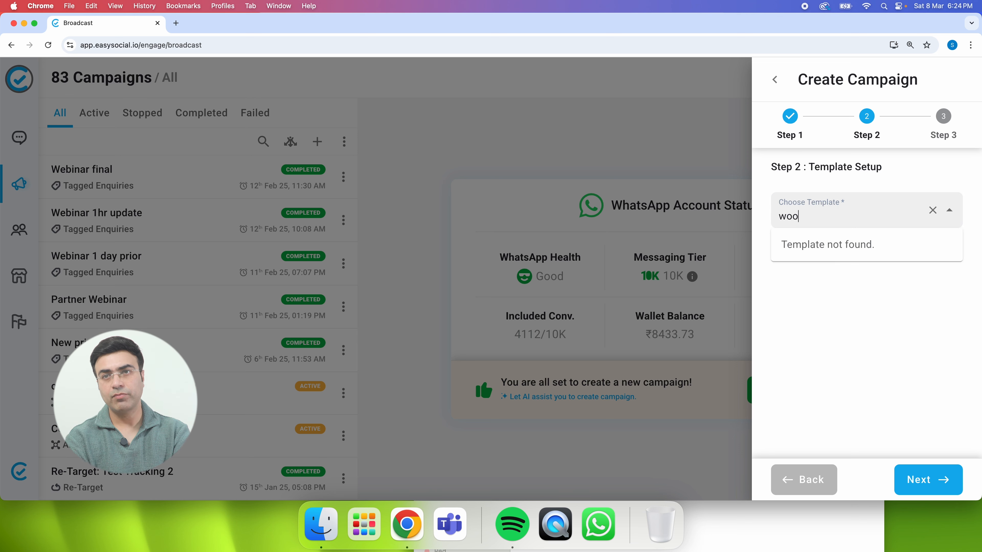
pyautogui.click(899, 244)
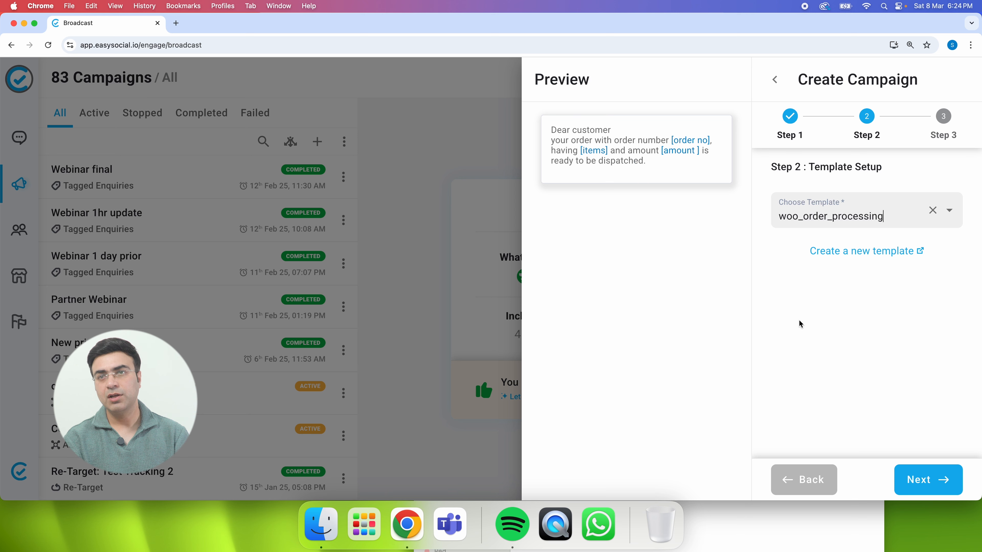
# - Enable Disable frequent requests with a duration of 10 minutes in the final campaign setup step, and send the campaign
pyautogui.click(913, 475)
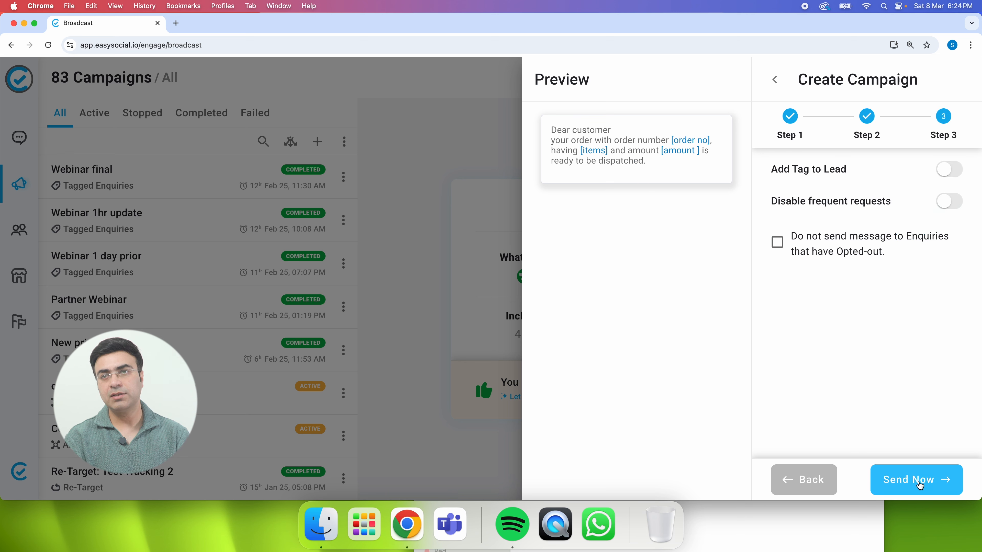
pyautogui.click(949, 202)
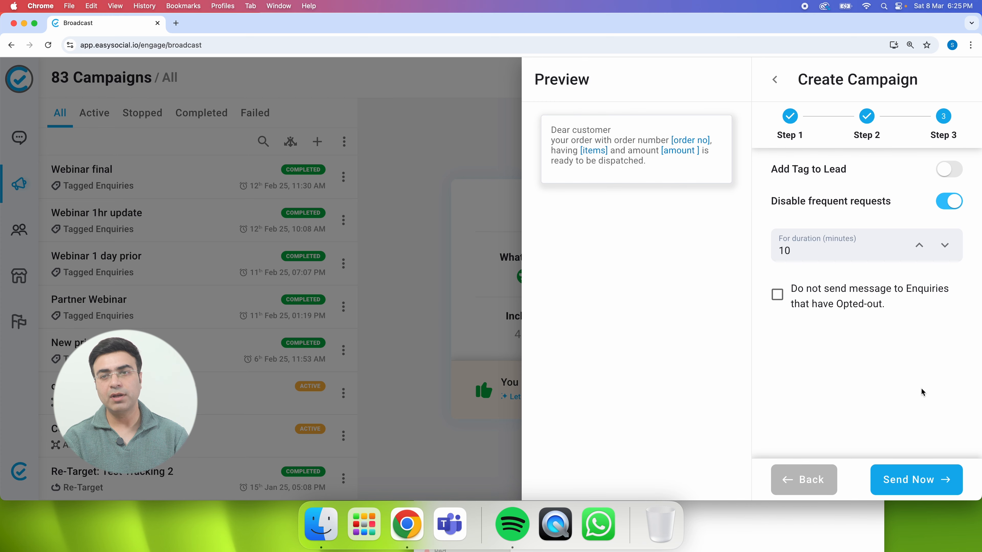
pyautogui.click(917, 482)
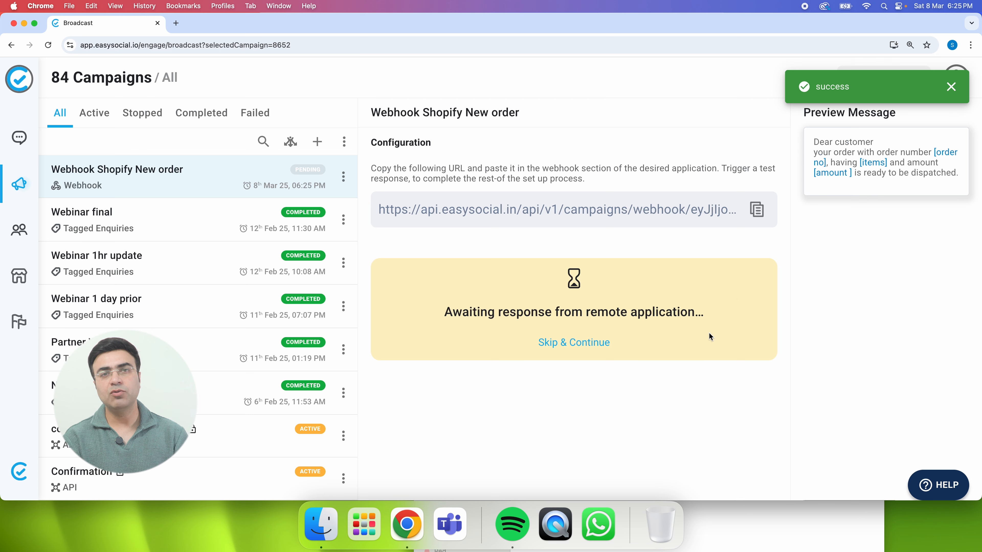
# - Copy the campaign's webhook URL and log in to the Shopify store admin in a new browser tab with the existing account
pyautogui.click(759, 215)
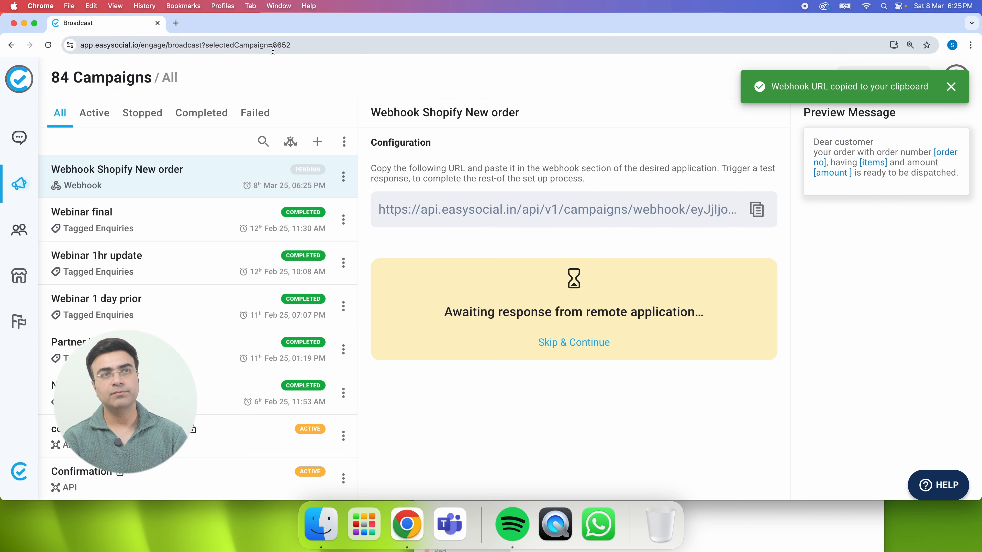
pyautogui.click(176, 23)
pyautogui.write('shopi')
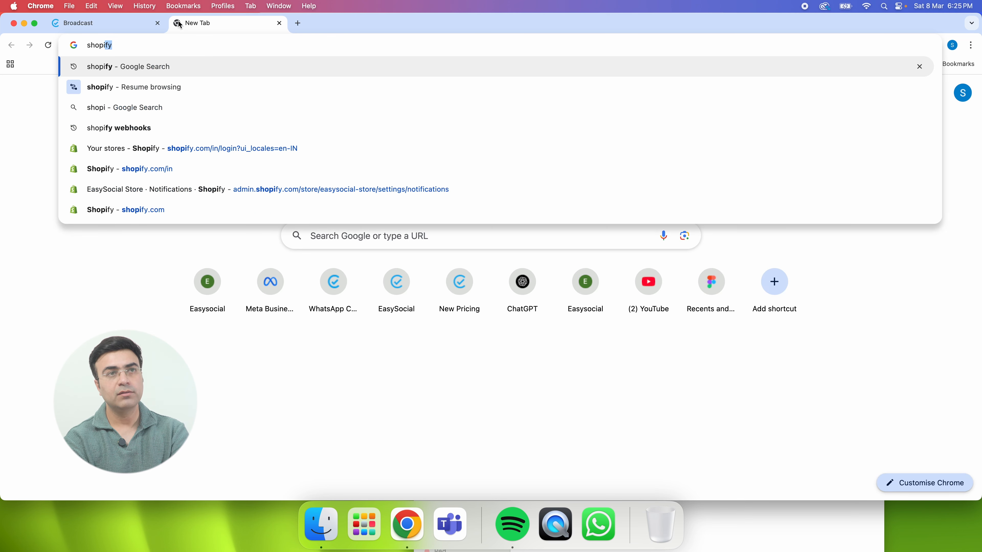
pyautogui.press('Return')
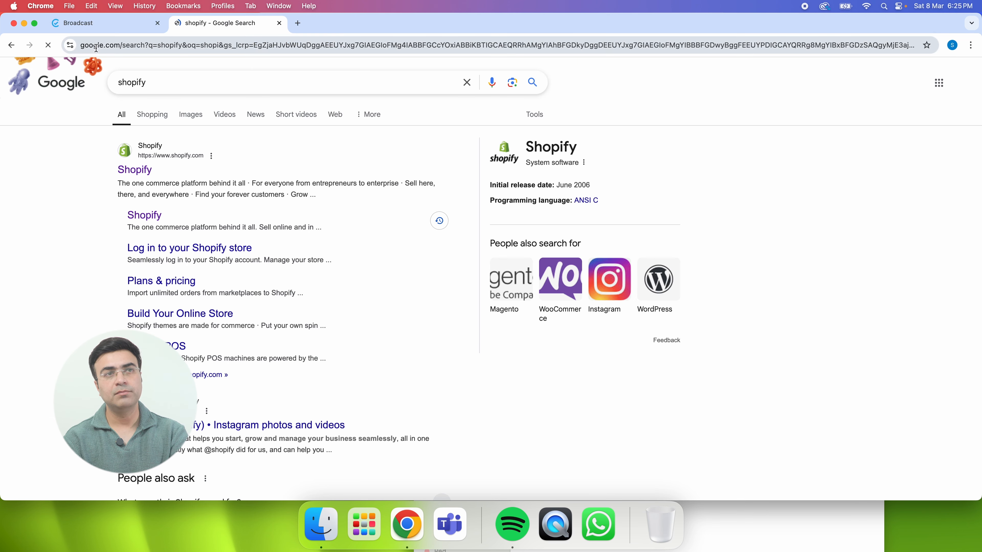
pyautogui.click(130, 169)
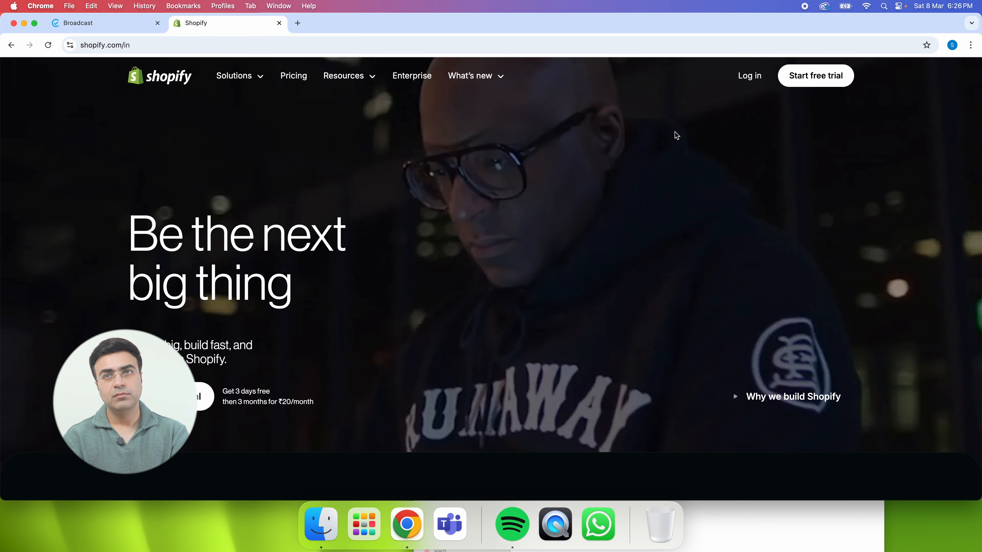
pyautogui.click(749, 75)
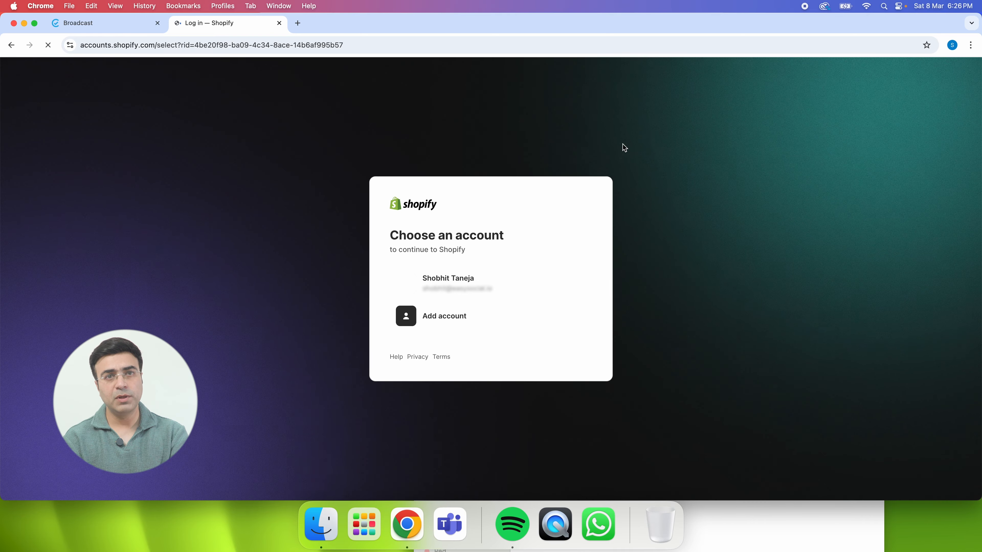
pyautogui.click(481, 280)
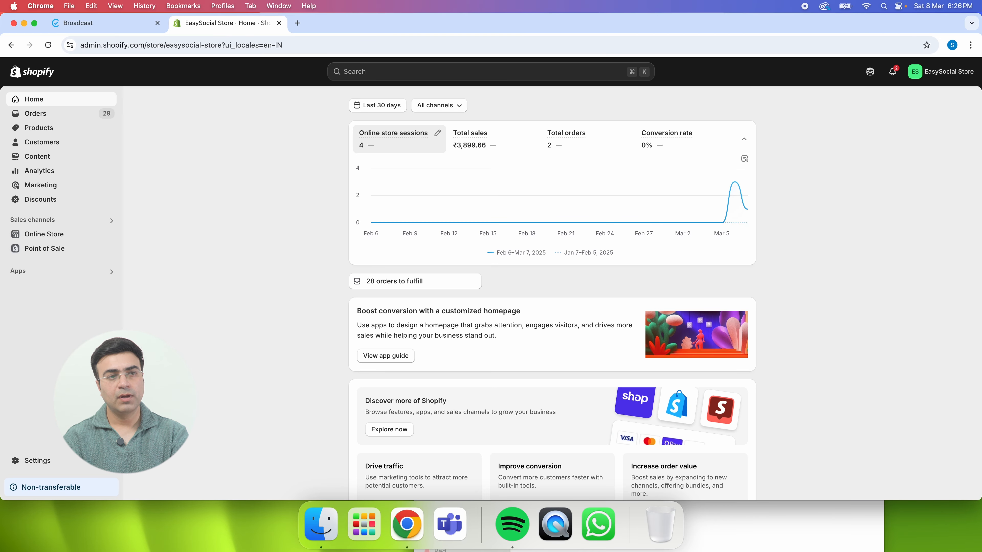
# - Open the Webhooks page within the Shopify store's notification settings
pyautogui.click(37, 461)
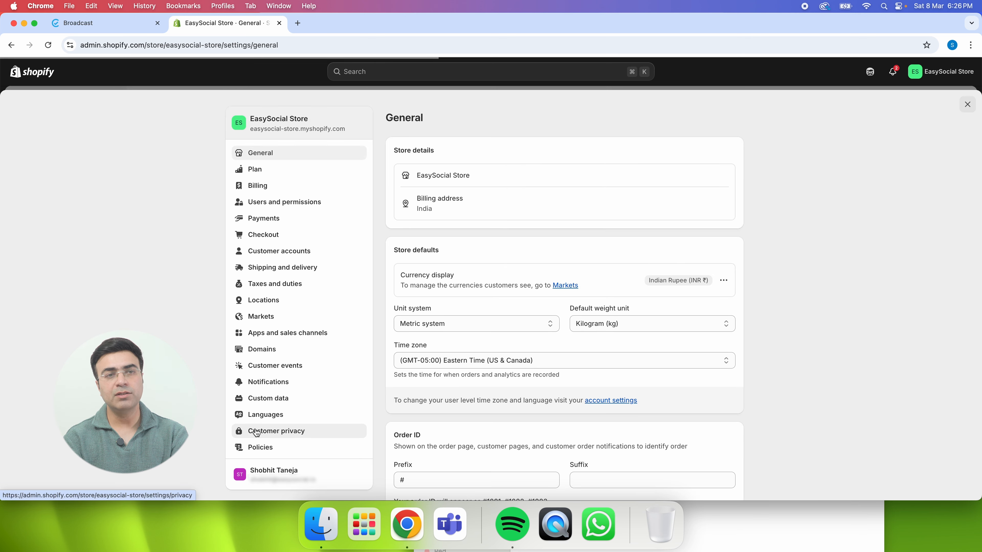
pyautogui.click(255, 390)
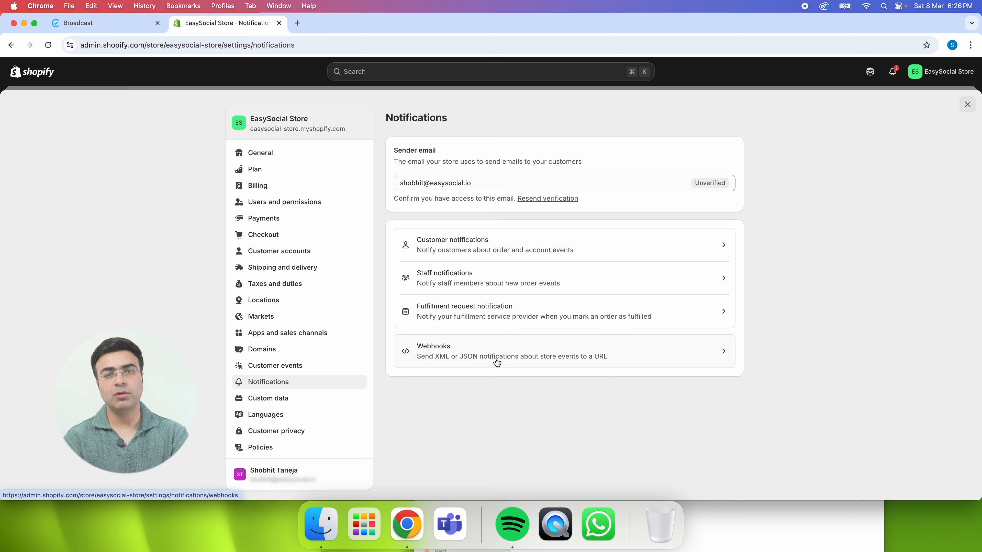
pyautogui.click(447, 355)
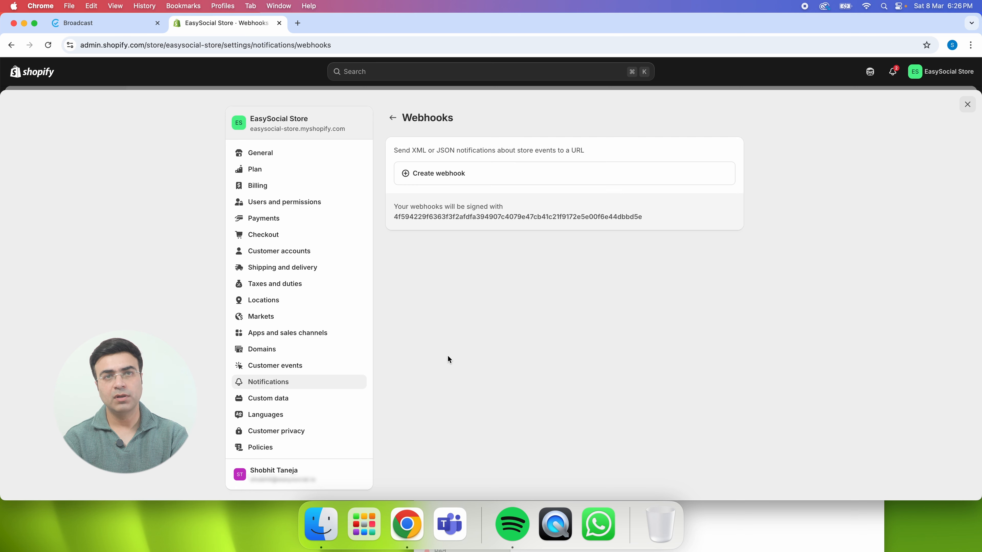
# - Start a new webhook for the store and set its event to Order payment
pyautogui.click(432, 178)
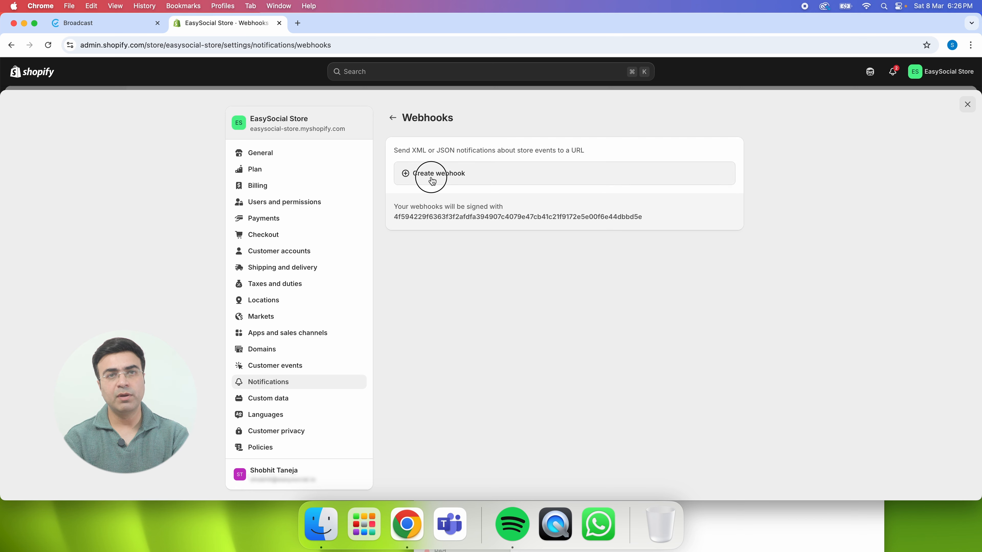
pyautogui.click(406, 247)
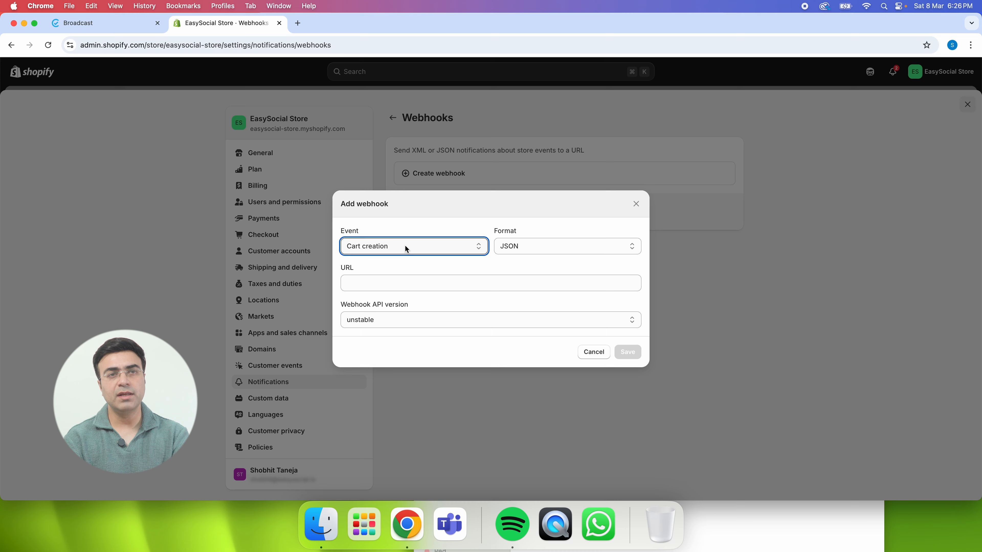
pyautogui.click(404, 245)
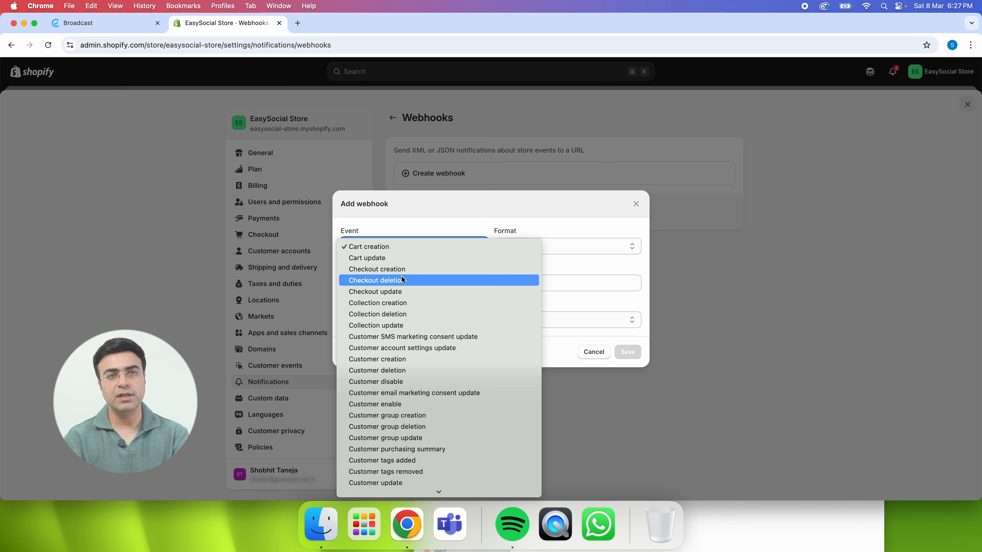
pyautogui.scroll(-10, 402, 280)
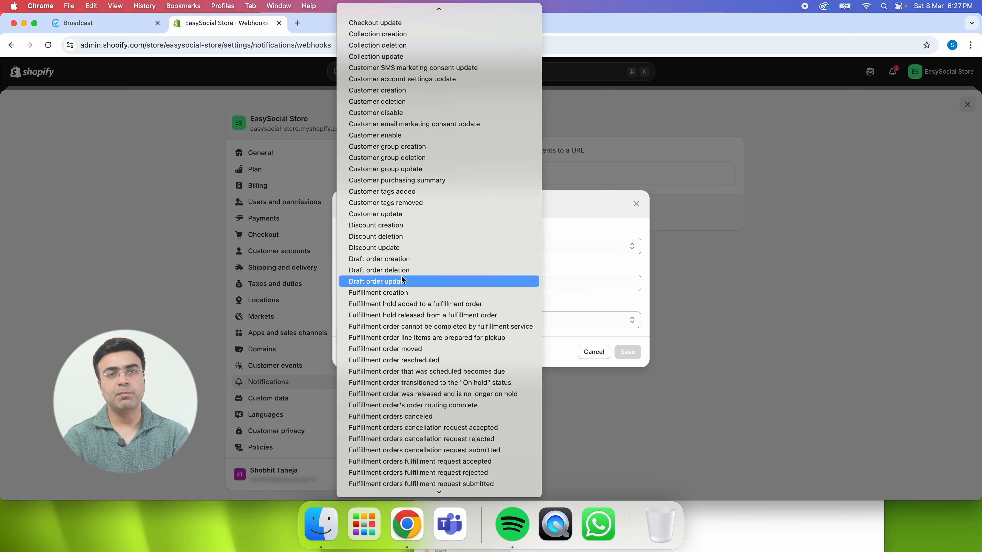
pyautogui.scroll(-3, 402, 280)
pyautogui.scroll(-8, 402, 280)
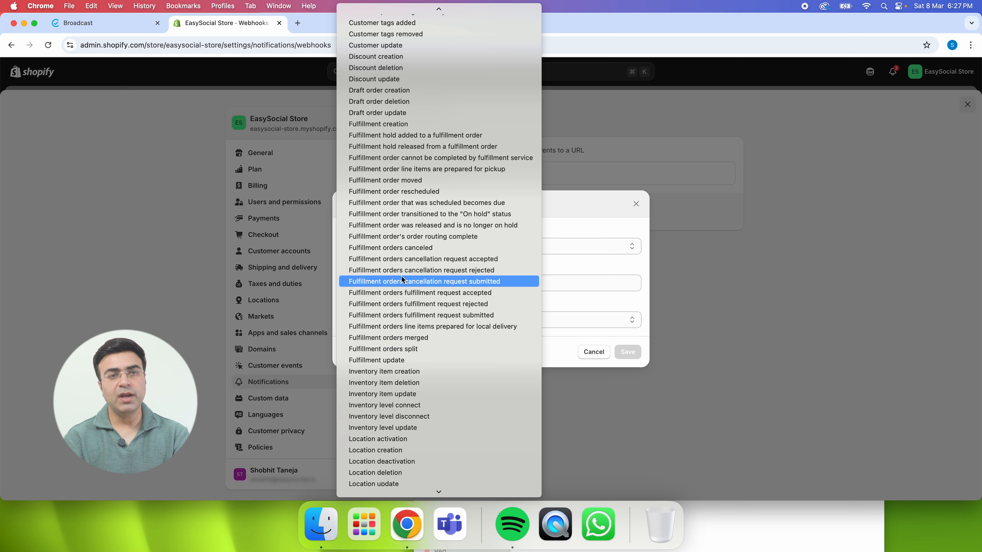
pyautogui.scroll(-12, 402, 280)
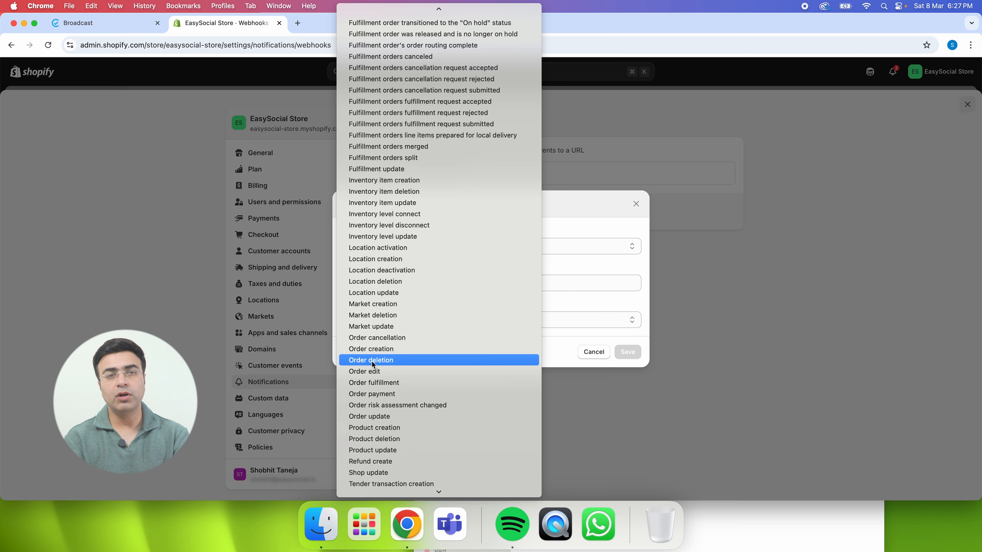
pyautogui.click(376, 395)
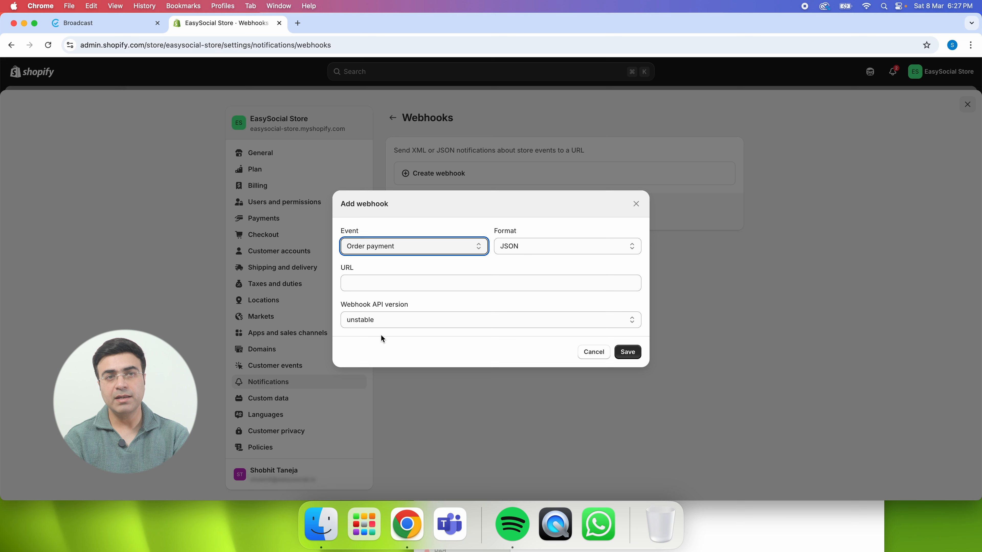
# - Paste the copied campaign webhook URL, set the Webhook API version to 2025-01 (Latest), and save the webhook
pyautogui.click(367, 282)
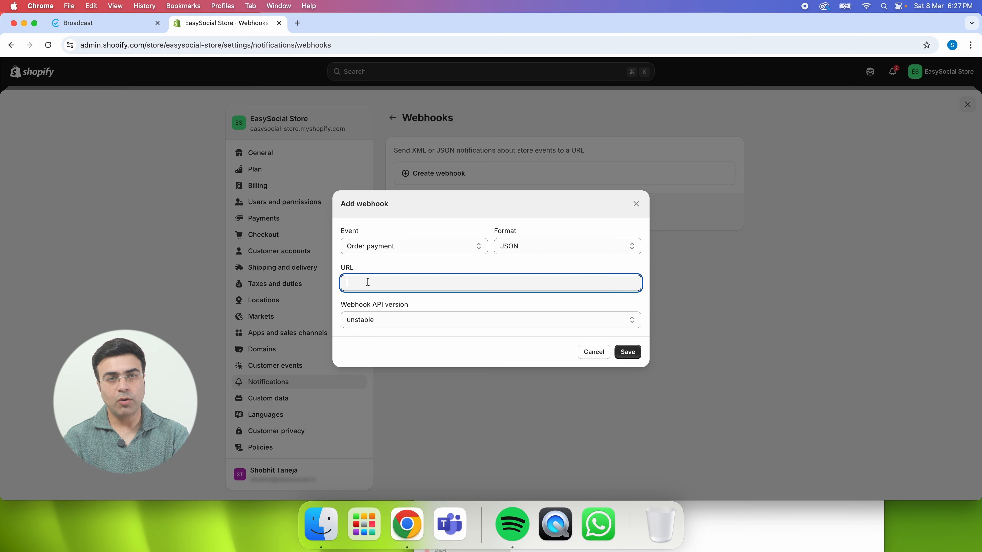
pyautogui.press('super+v')
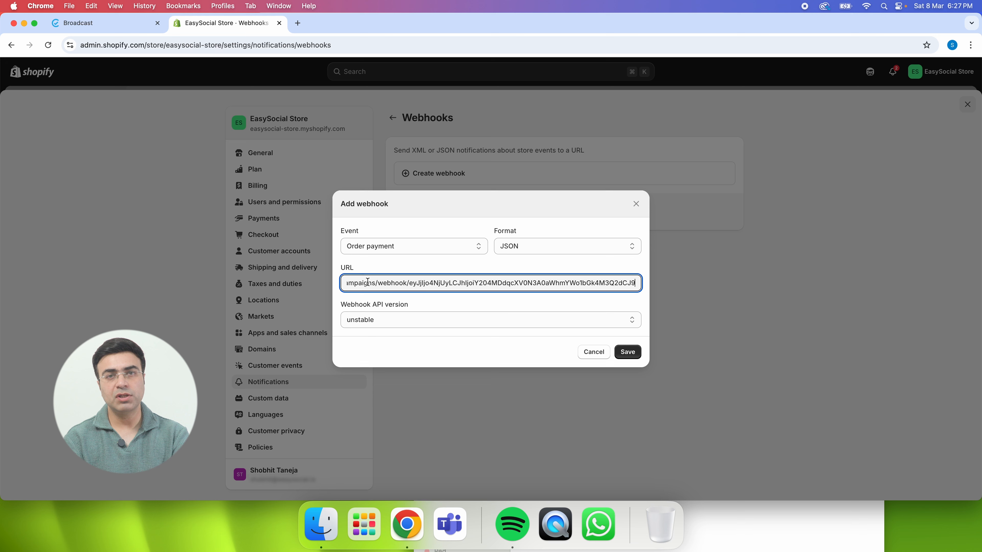
pyautogui.click(420, 320)
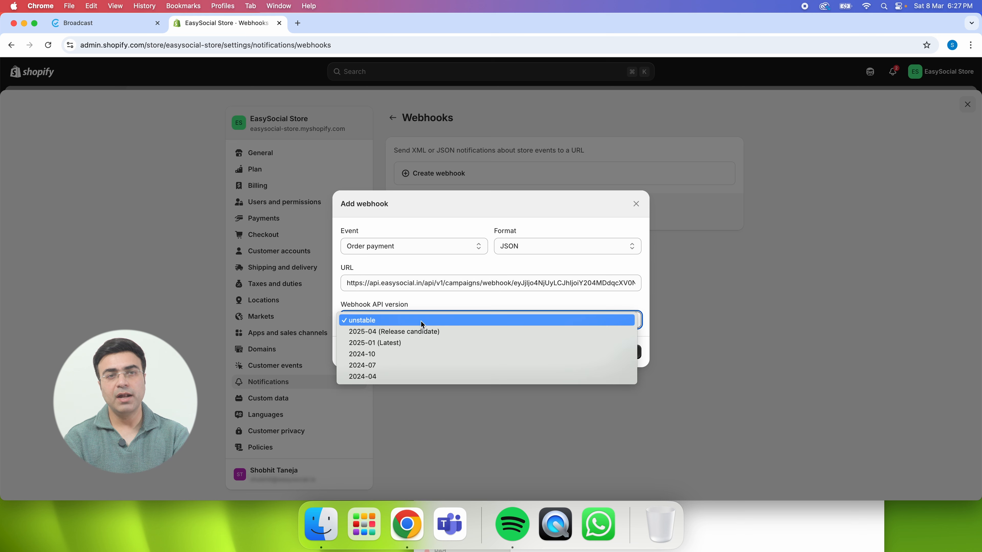
pyautogui.click(405, 343)
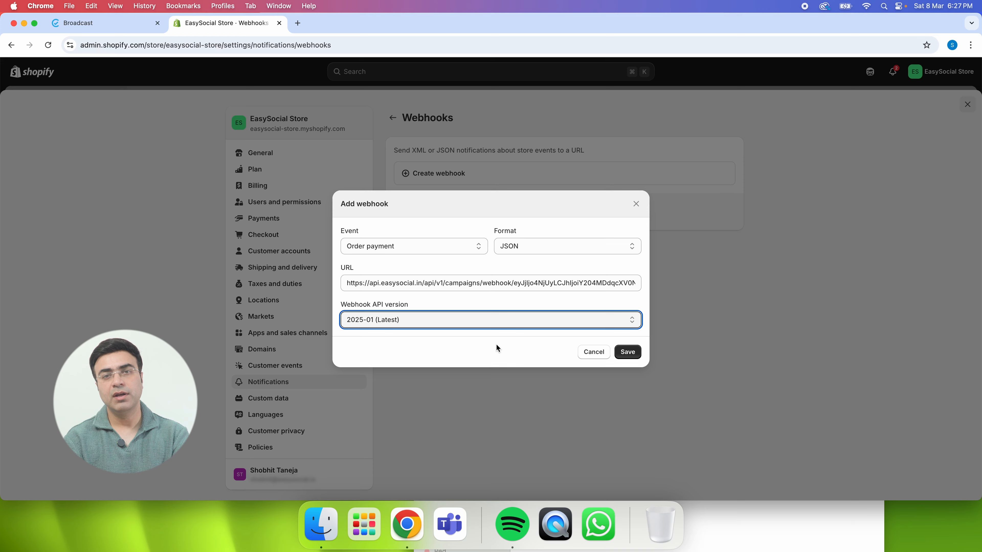
pyautogui.click(632, 355)
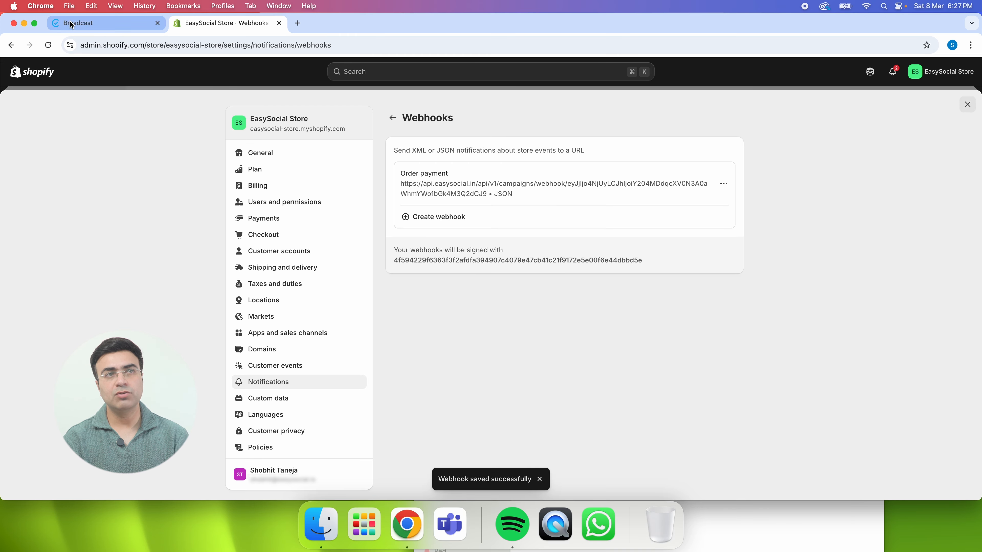
# - Check the campaign's webhook response status, and send a test notification from the Order payment webhook in the Shopify admin
pyautogui.click(71, 25)
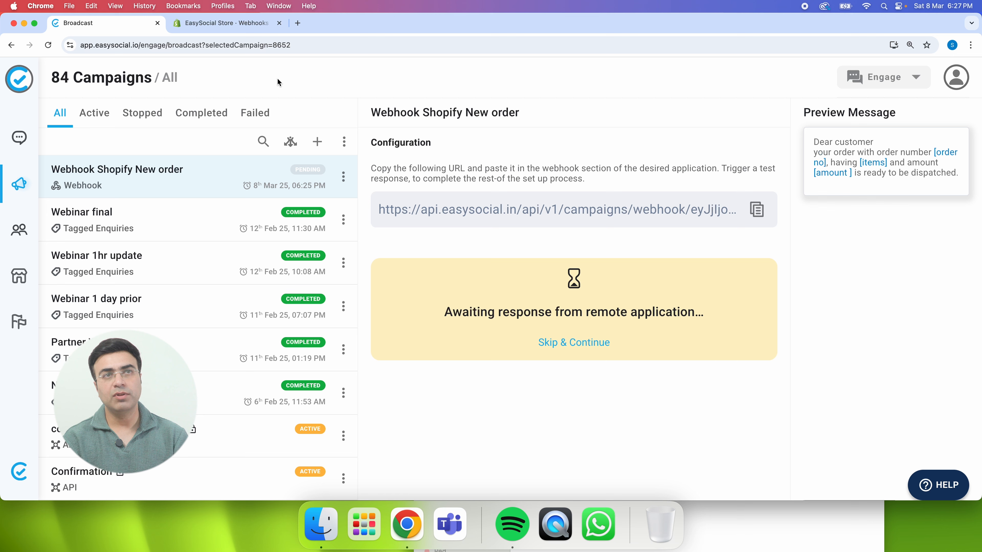
pyautogui.click(237, 27)
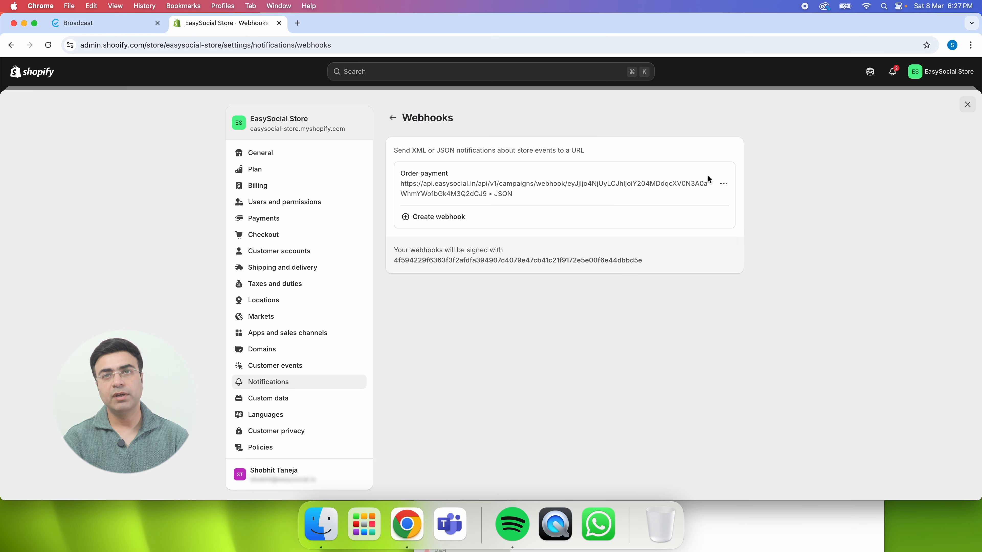
pyautogui.click(720, 185)
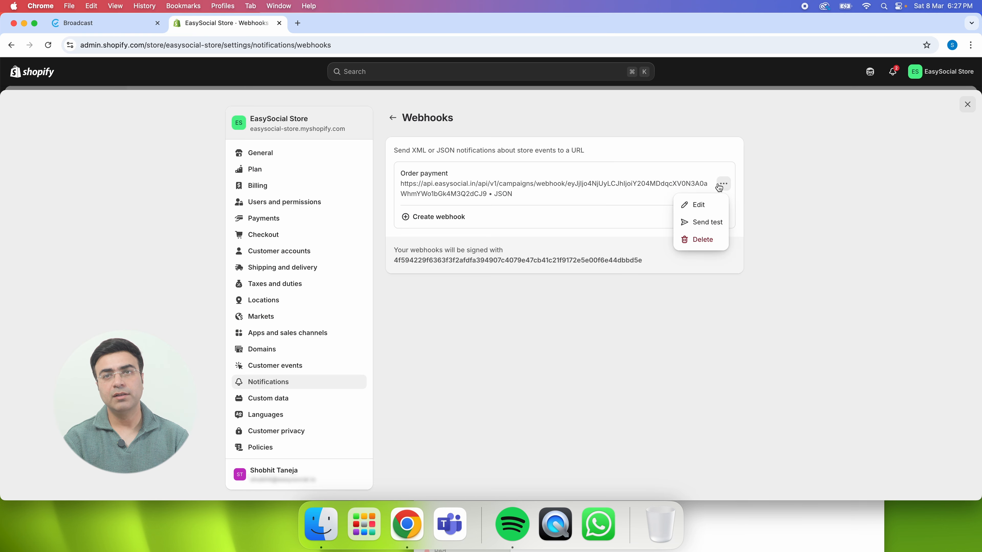
pyautogui.click(709, 223)
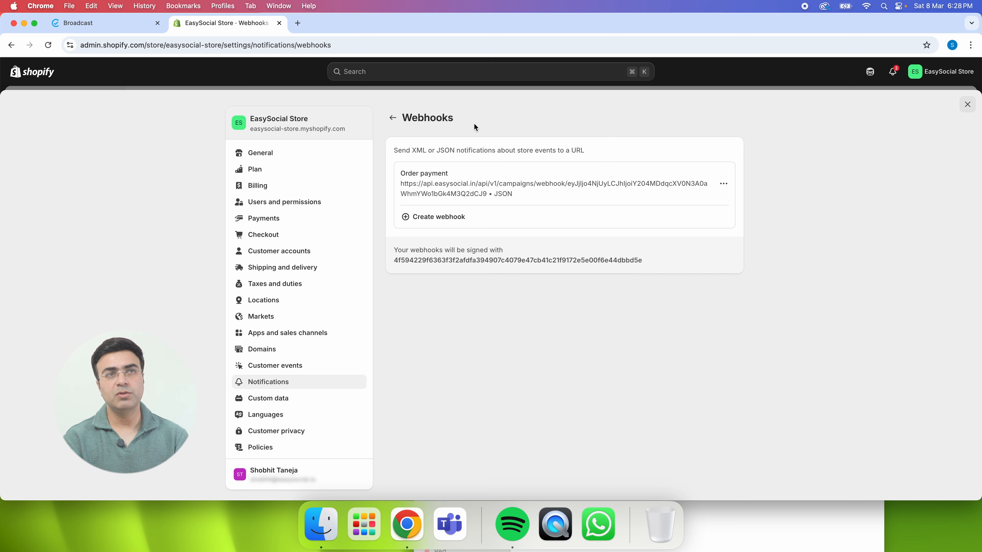
# - Switch to the EasySocial campaign and examine the response parameters available for mapping the Contact Number, leaving the field unmapped
pyautogui.click(137, 27)
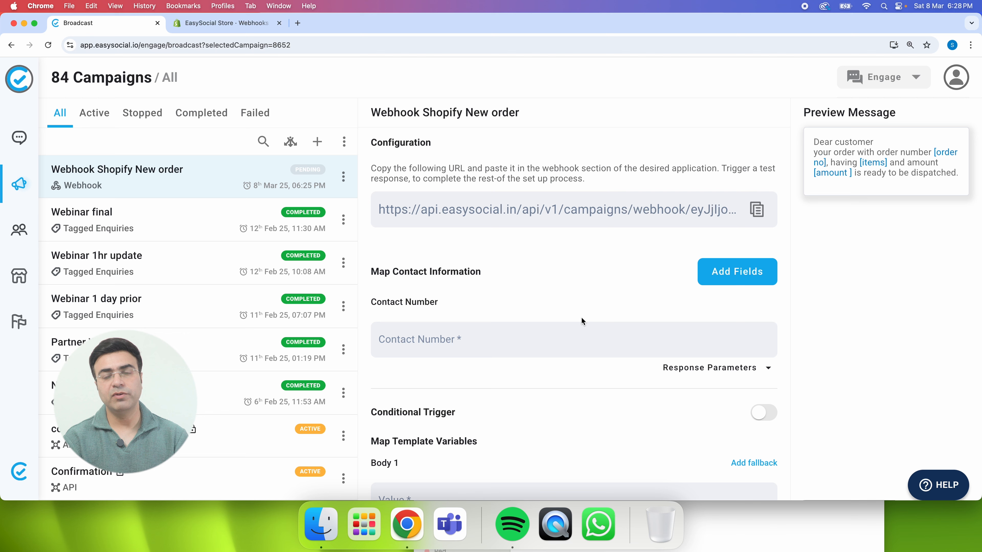
pyautogui.scroll(-3, 582, 321)
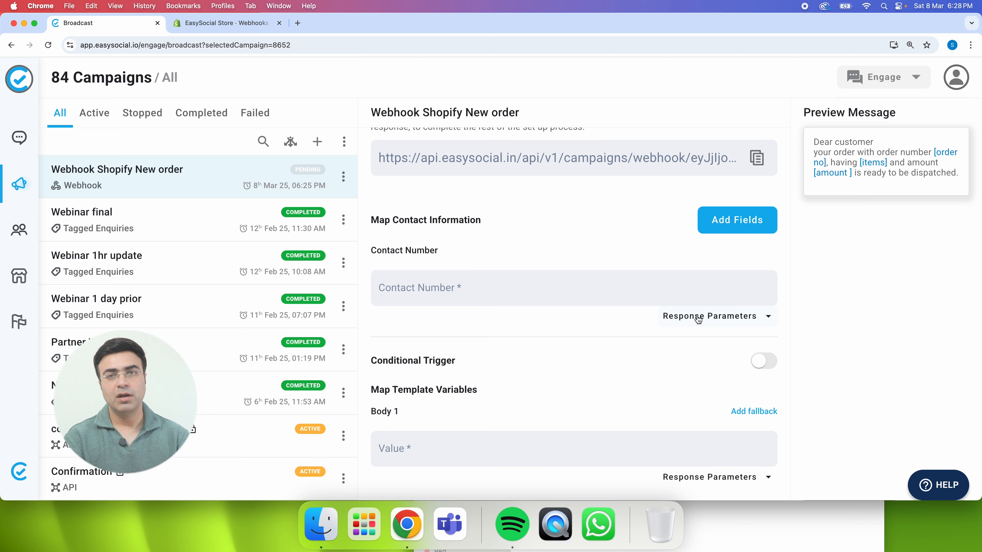
pyautogui.click(694, 317)
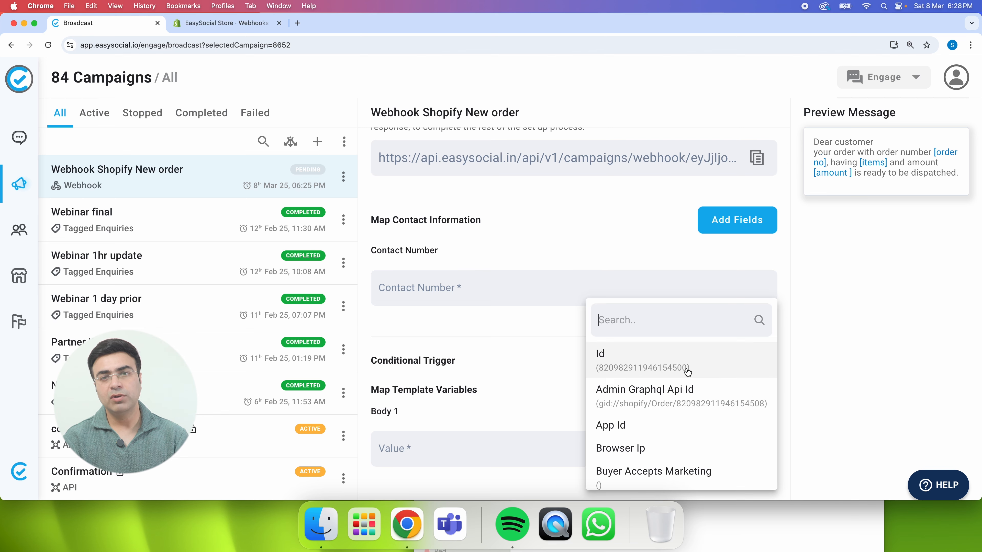
pyautogui.scroll(-3, 684, 368)
pyautogui.scroll(-5, 687, 372)
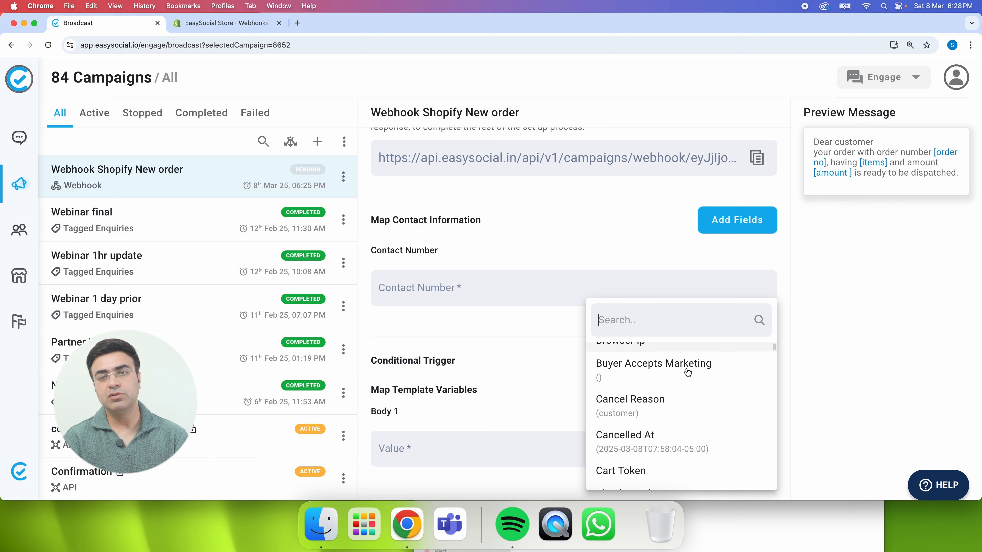
pyautogui.scroll(-4, 688, 372)
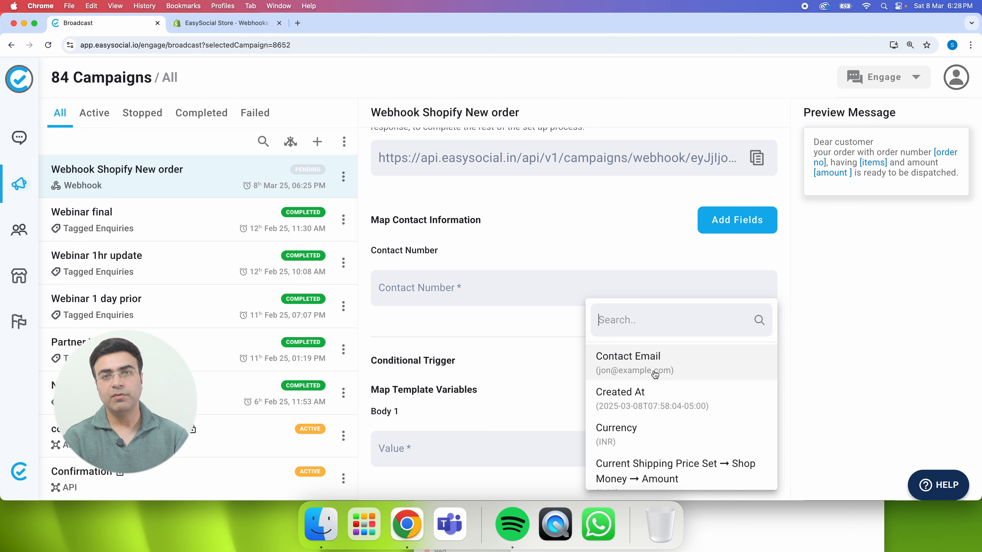
pyautogui.scroll(-2, 675, 374)
pyautogui.scroll(-4, 675, 374)
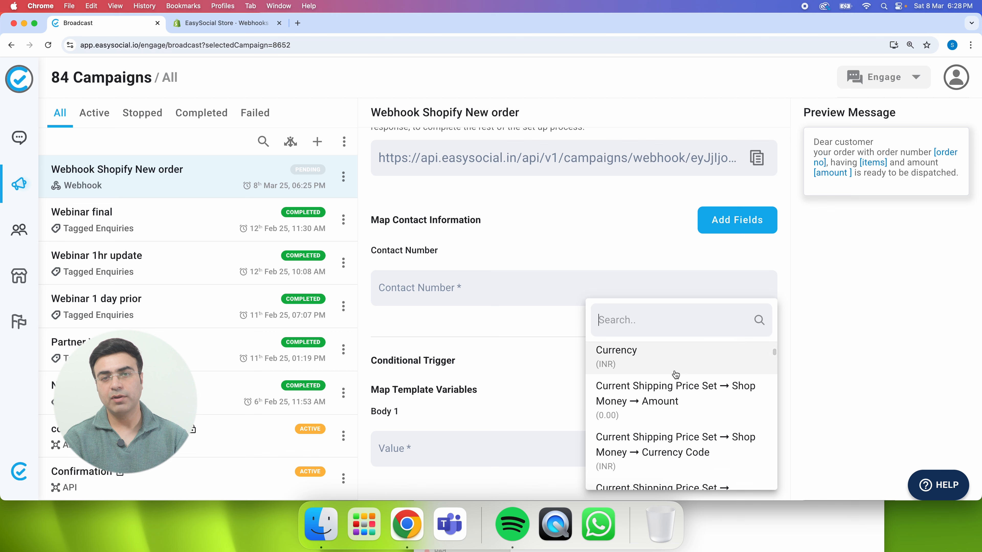
pyautogui.click(627, 250)
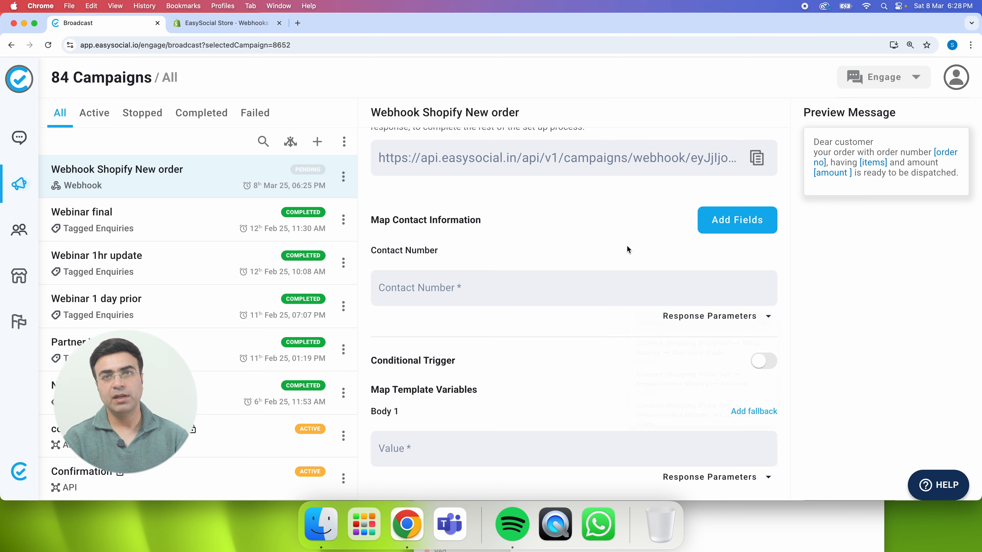
# - Reselect the Webhook Shopify New order campaign, and start a new order from the Orders page of the Shopify admin
pyautogui.click(206, 189)
pyautogui.click(206, 188)
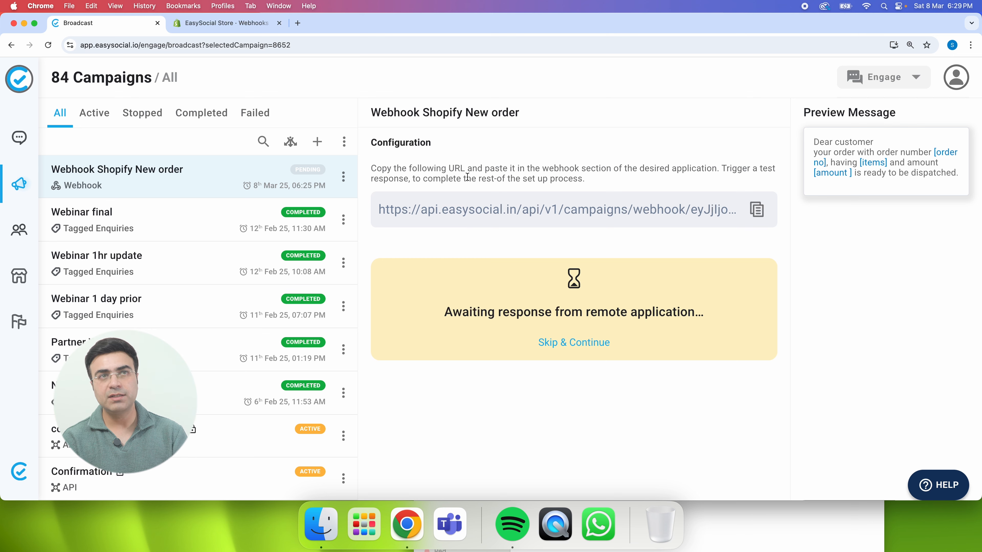
pyautogui.click(229, 24)
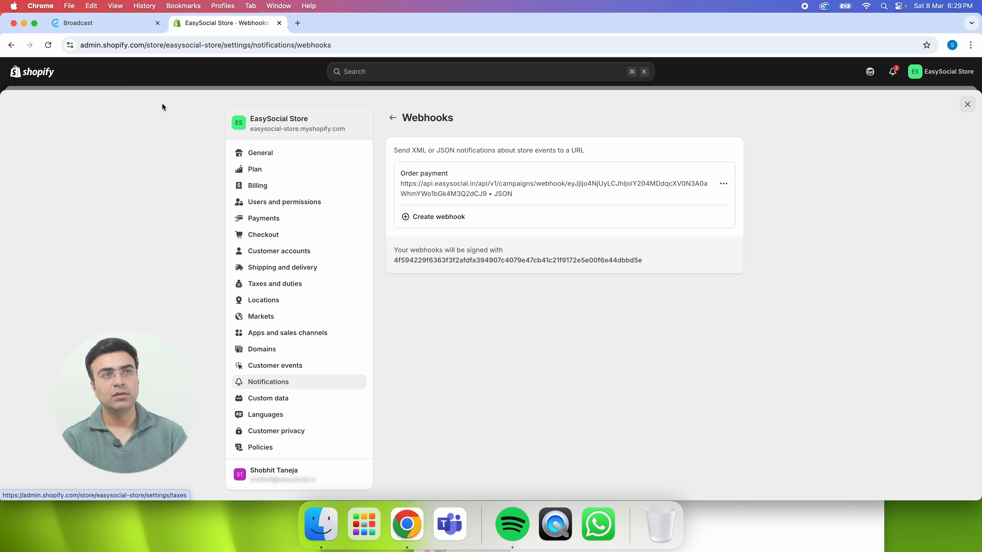
pyautogui.click(24, 76)
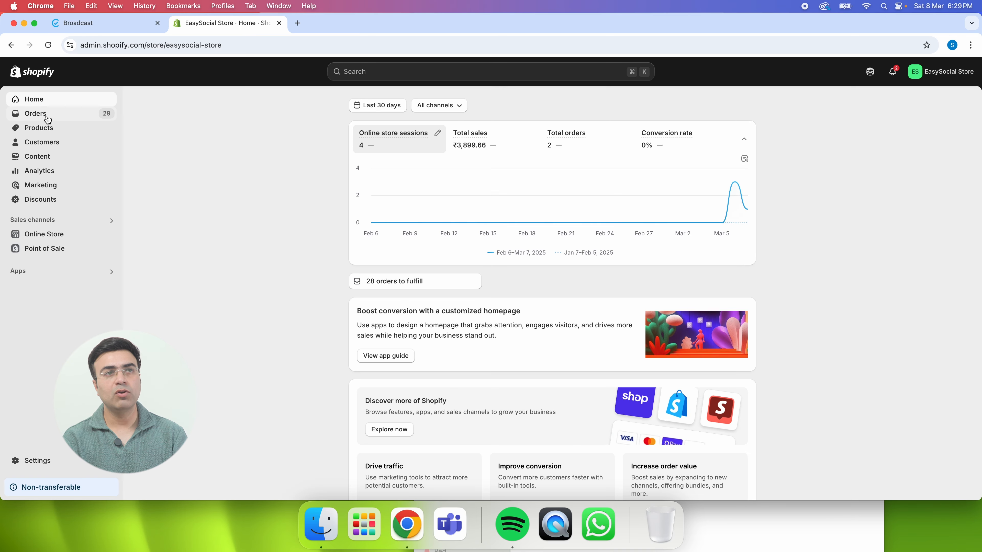
pyautogui.click(46, 114)
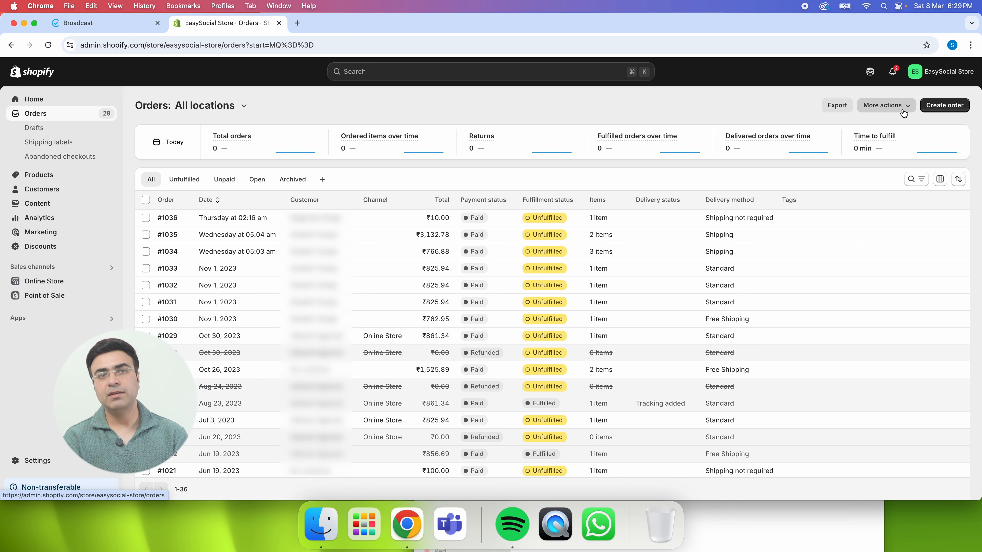
pyautogui.click(929, 115)
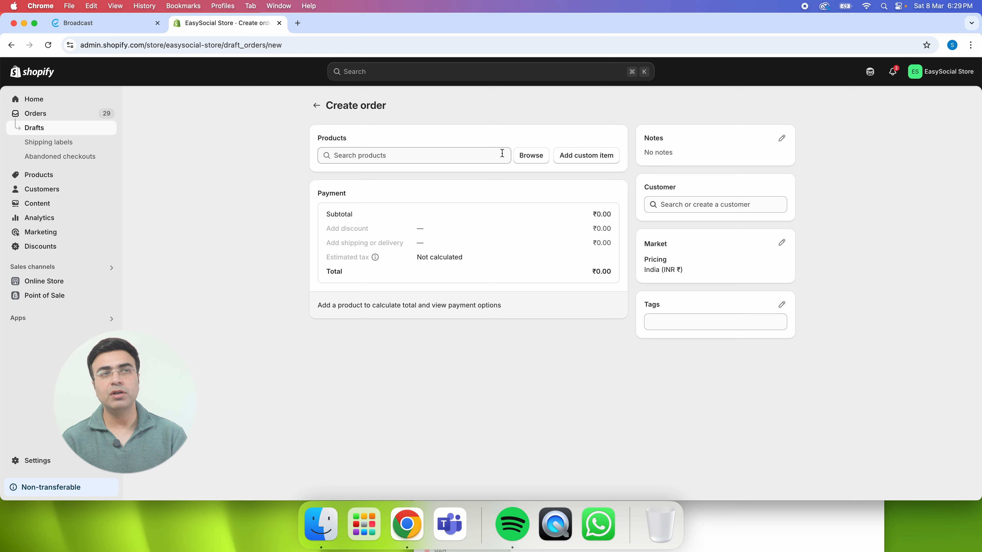
# - Add the Selling Plans Ski Wax variant to the new order from the list of all products
pyautogui.click(502, 154)
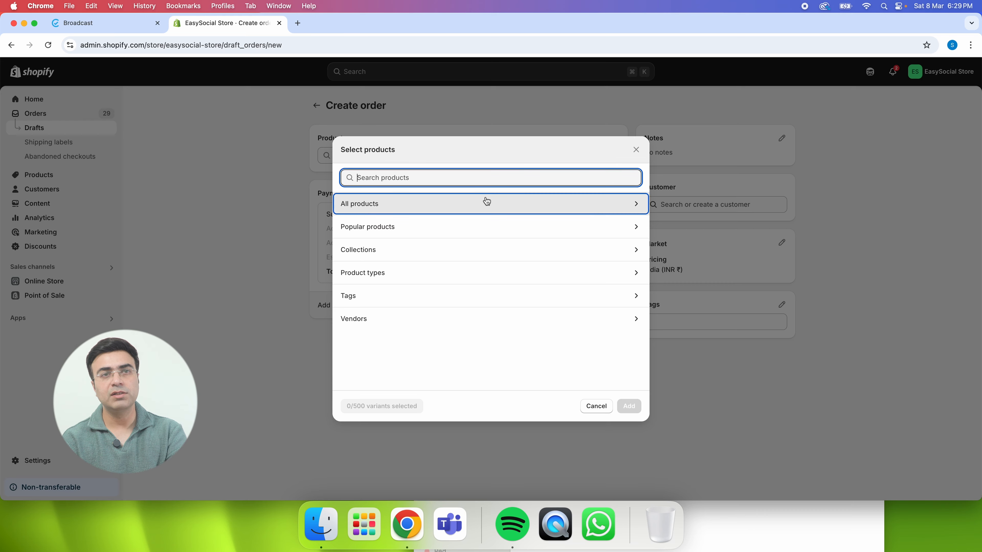
pyautogui.click(486, 202)
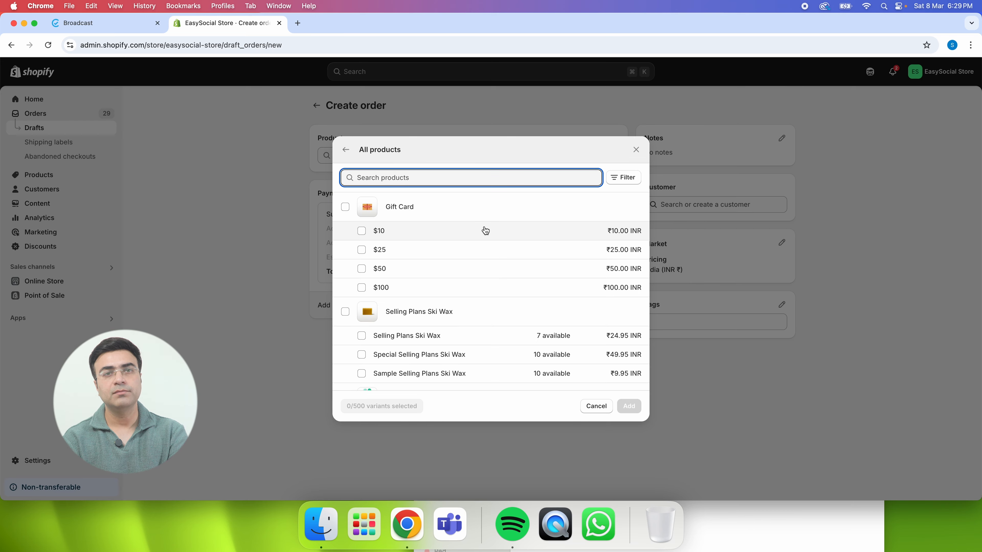
pyautogui.scroll(-3, 483, 248)
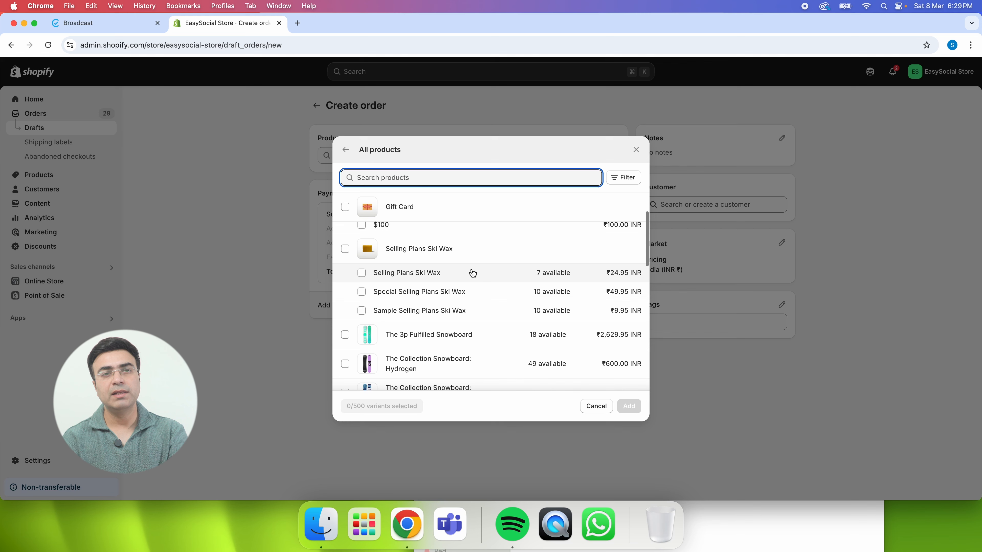
pyautogui.click(463, 267)
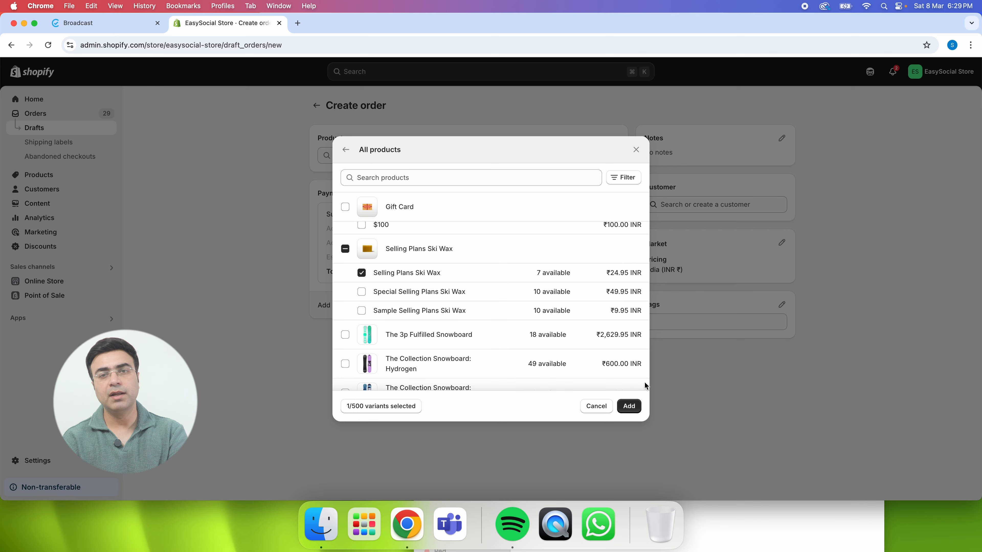
pyautogui.click(636, 406)
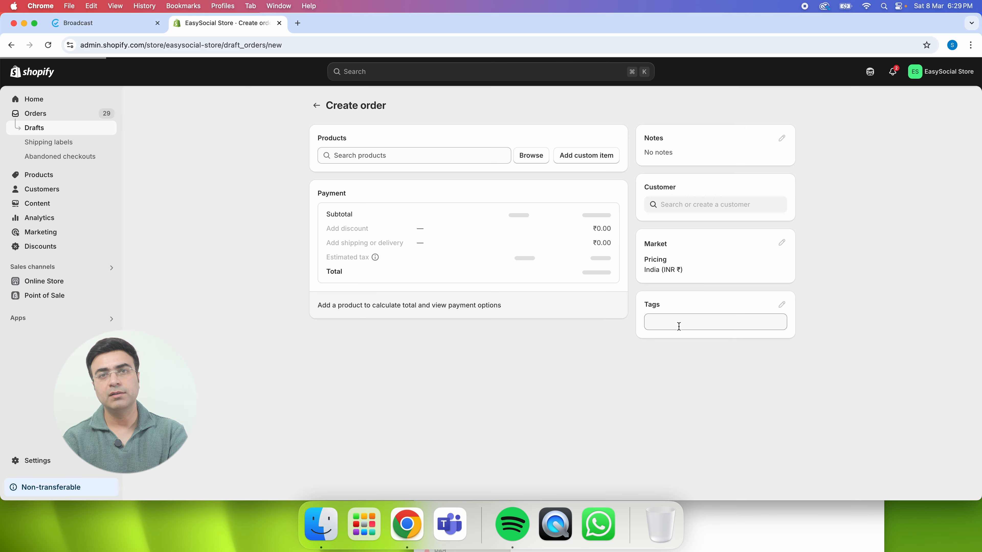
# - Add the Dawn variant of The Complete Snowboard to the order from the full product list
pyautogui.click(527, 157)
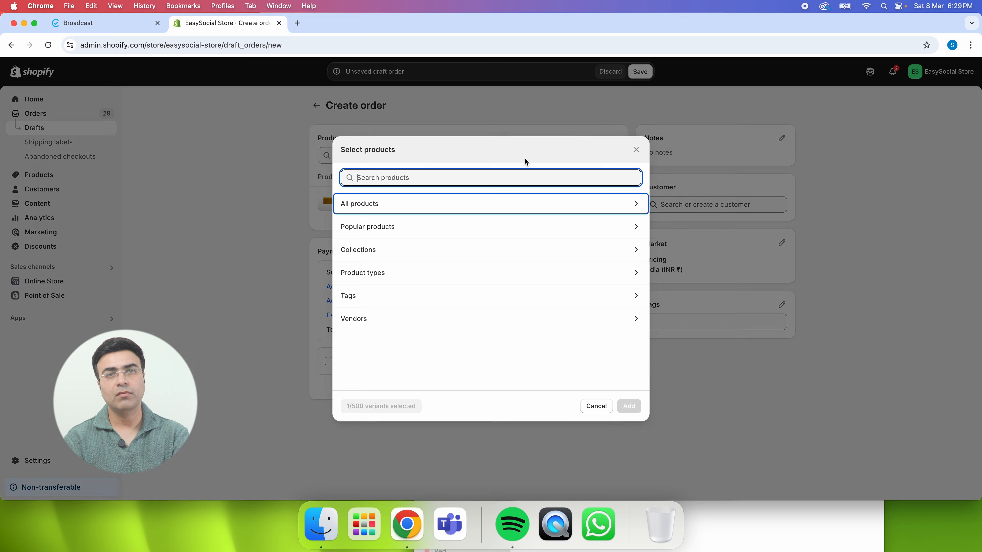
pyautogui.click(463, 209)
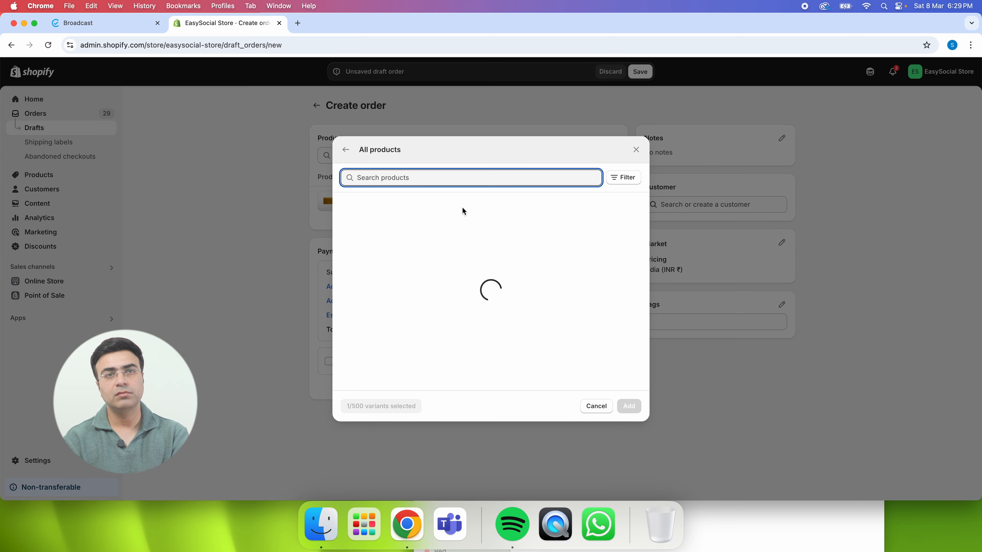
pyautogui.scroll(-10, 447, 304)
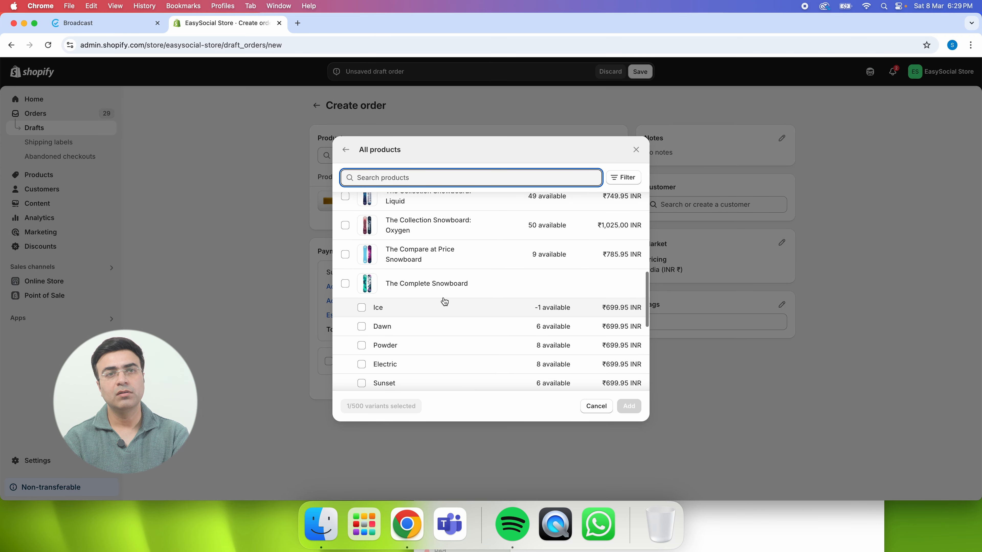
pyautogui.click(426, 288)
pyautogui.click(426, 288)
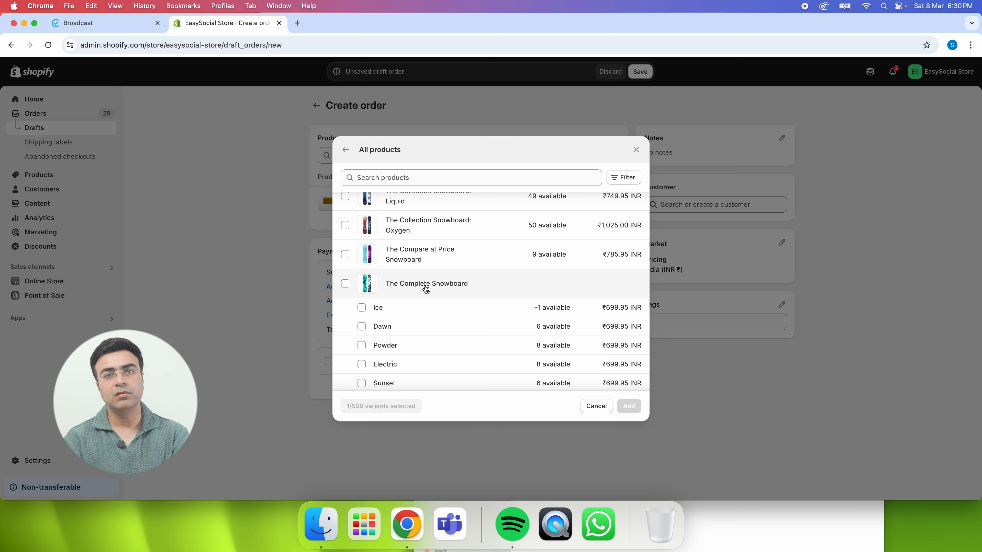
pyautogui.click(400, 314)
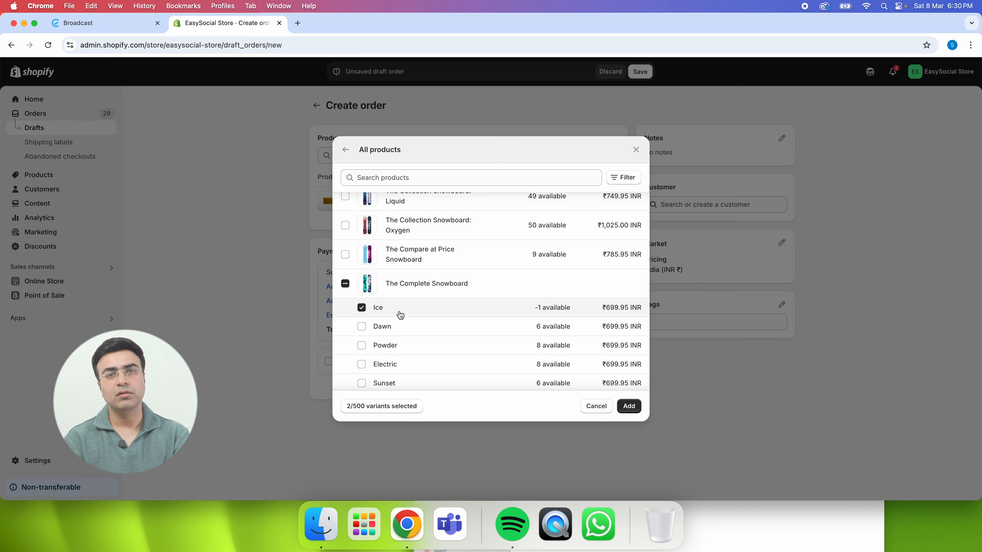
pyautogui.click(404, 317)
pyautogui.click(404, 328)
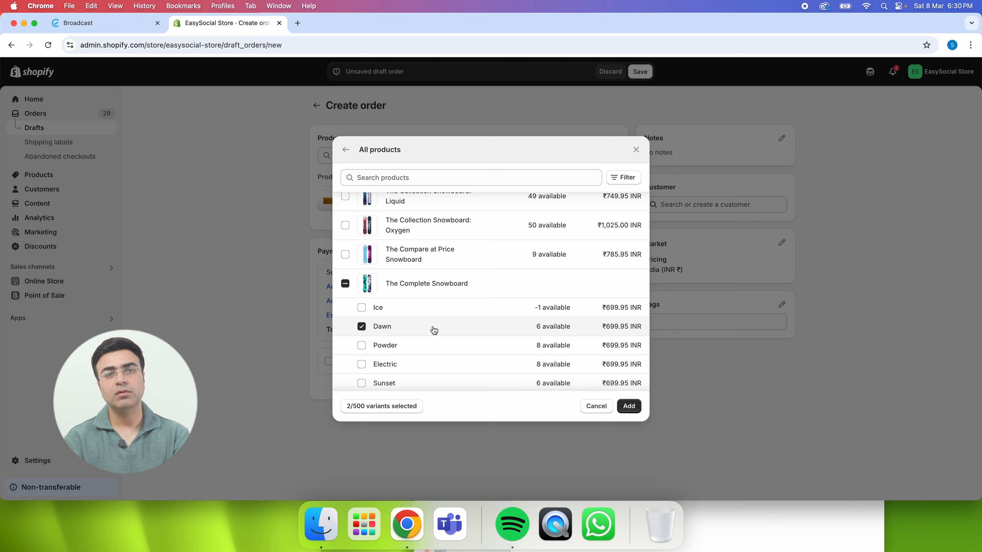
pyautogui.click(629, 406)
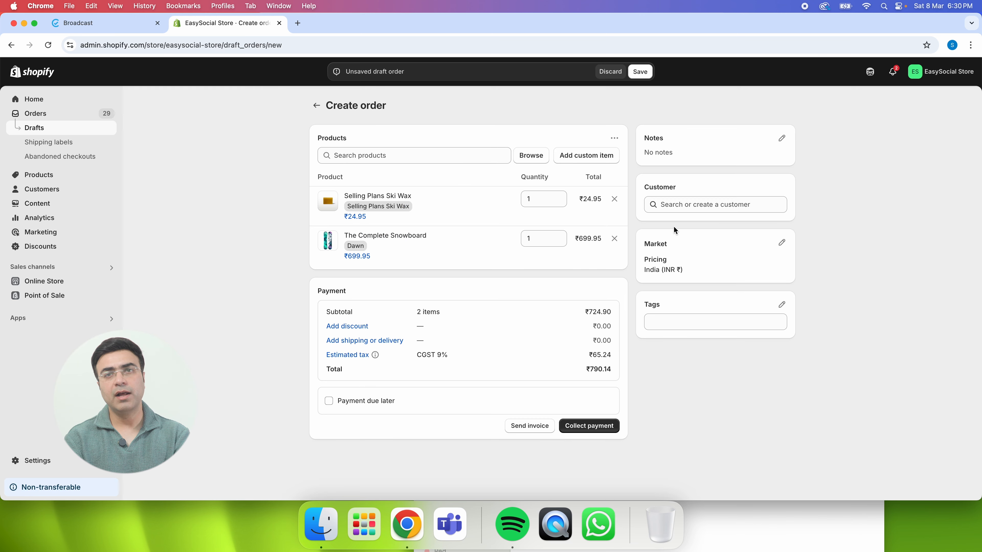
# - Search for the existing customer by first name and assign that customer to the order
pyautogui.click(668, 204)
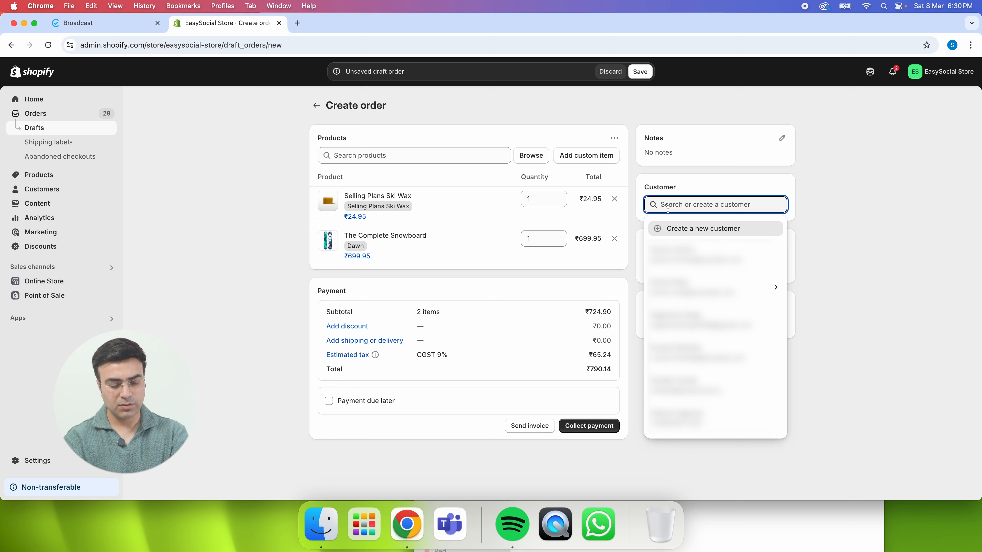
pyautogui.write('shobhit')
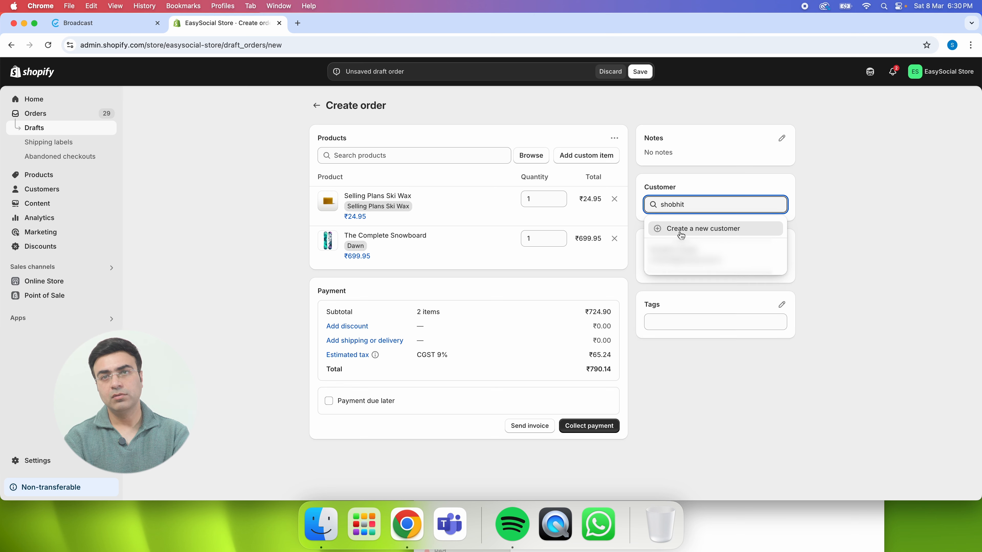
pyautogui.click(685, 251)
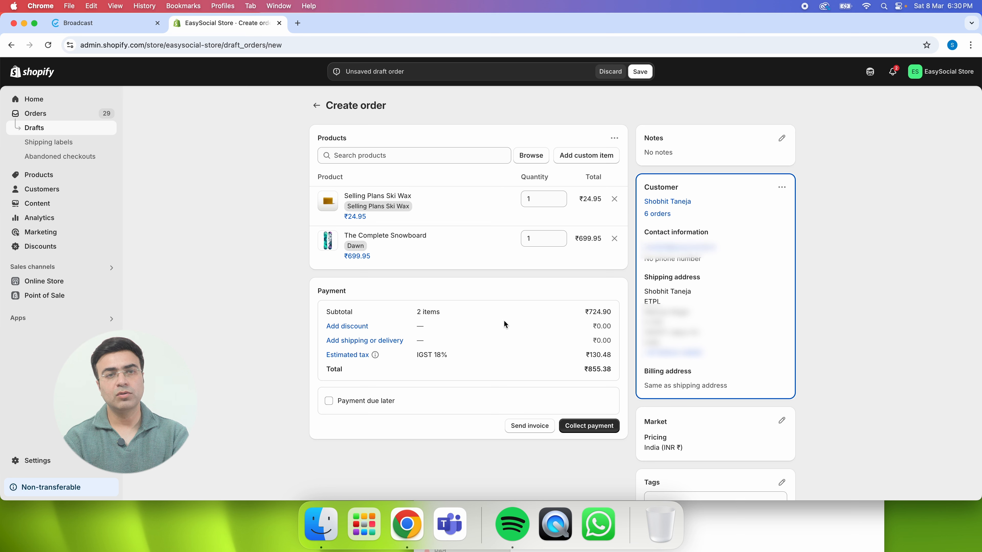
# - Mark the order as paid with the method Other, create it, and return to the EasySocial campaign
pyautogui.click(583, 425)
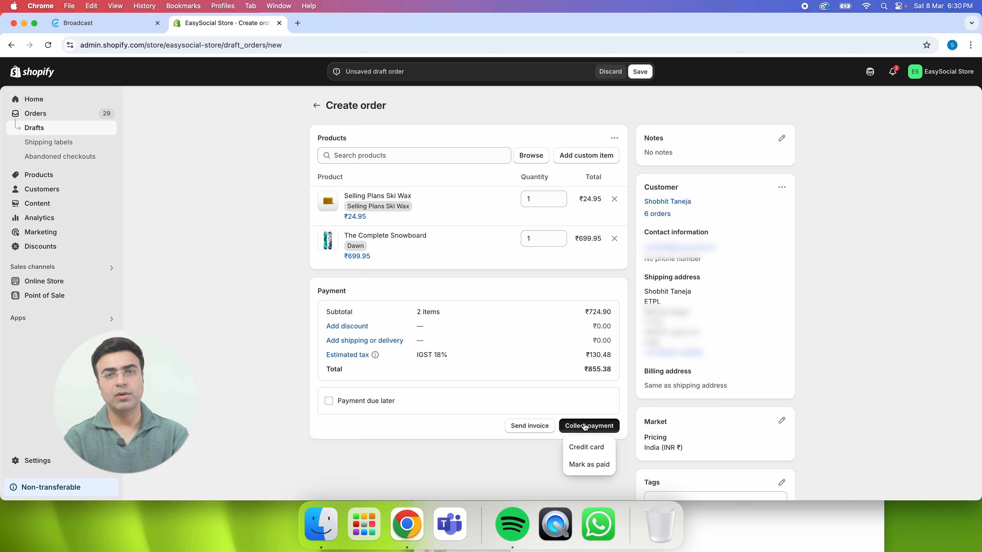
pyautogui.click(590, 465)
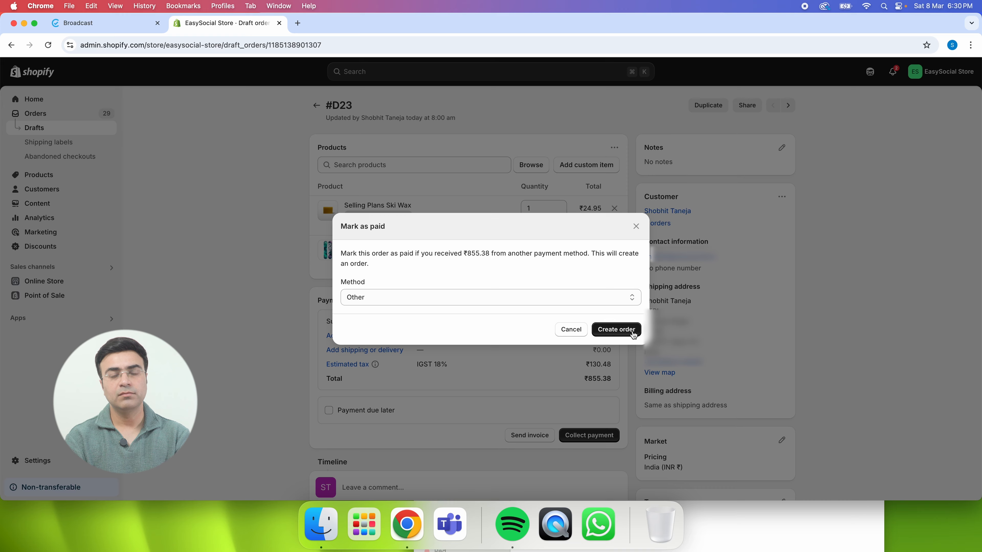
pyautogui.click(633, 335)
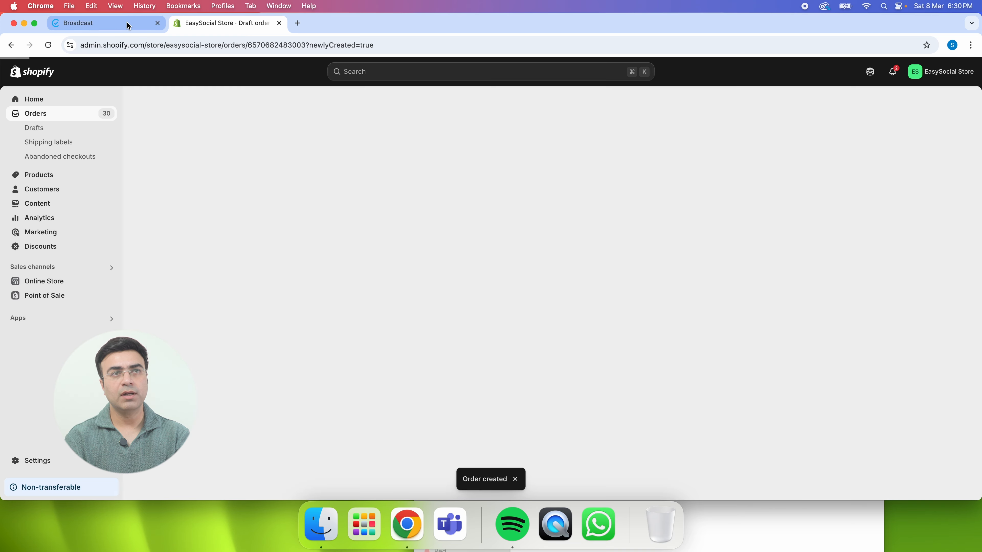
pyautogui.click(128, 24)
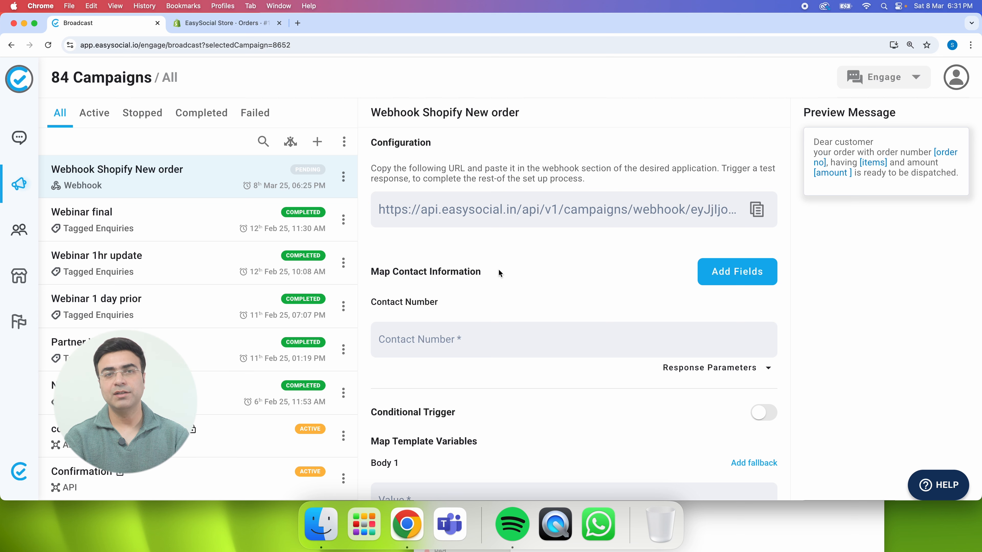
# - Examine the response parameters received from the Shopify order that are available for the Body 1 template variable
pyautogui.scroll(-5, 659, 314)
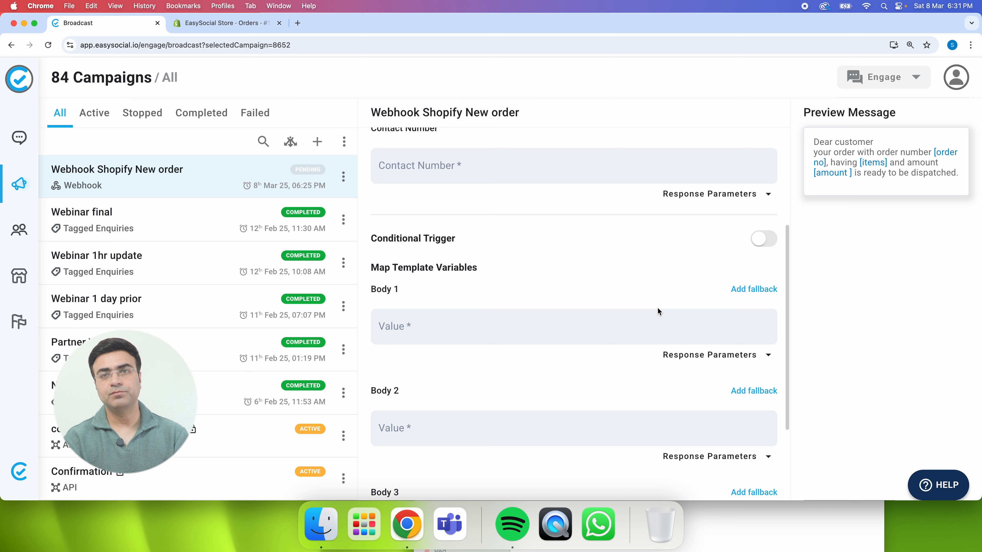
pyautogui.click(736, 356)
pyautogui.scroll(-5, 734, 366)
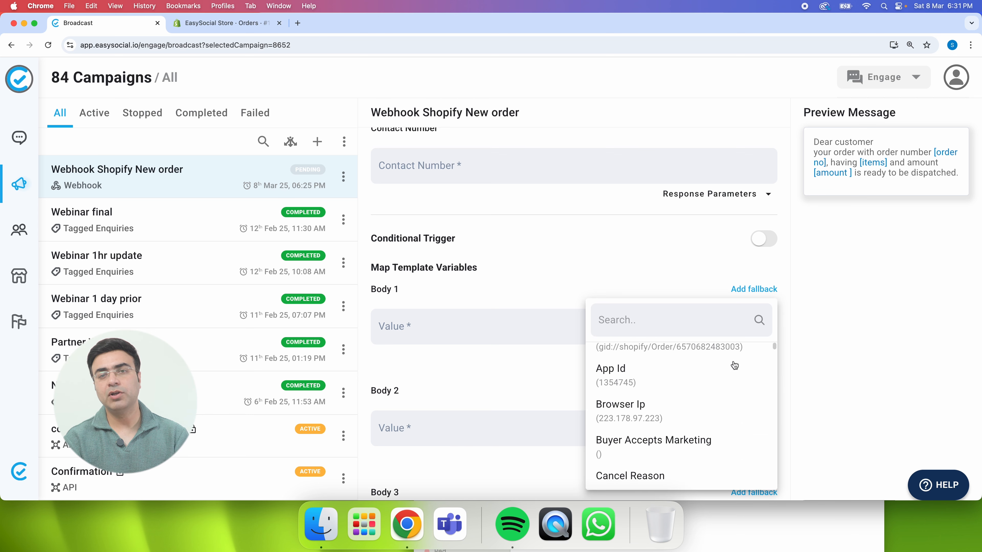
pyautogui.scroll(-5, 734, 366)
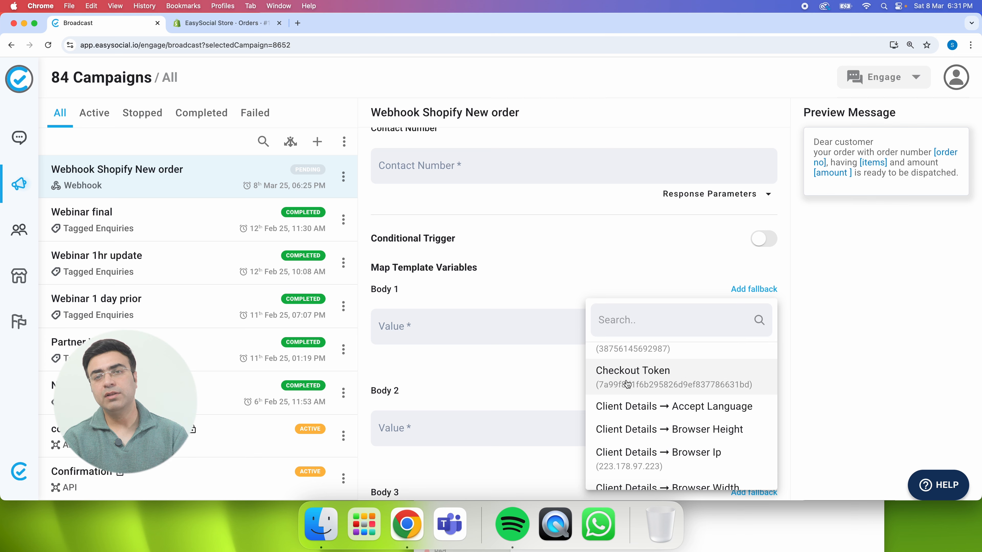
pyautogui.scroll(-1, 618, 425)
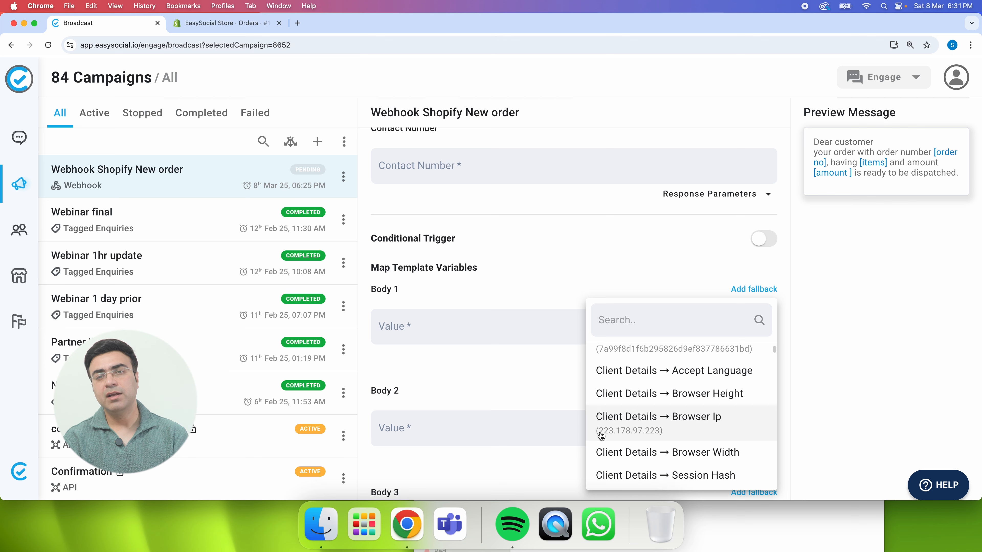
pyautogui.scroll(-4, 633, 433)
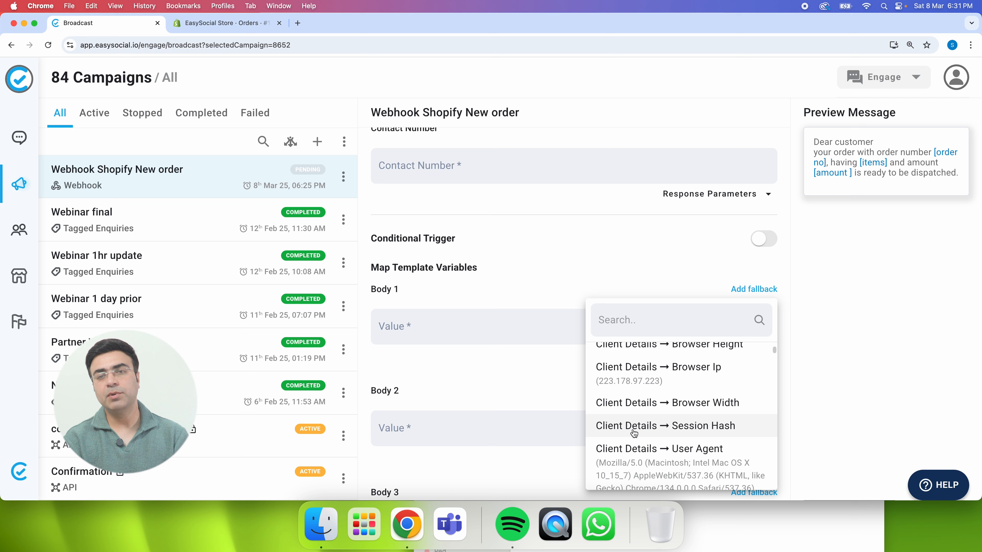
pyautogui.scroll(-4, 633, 433)
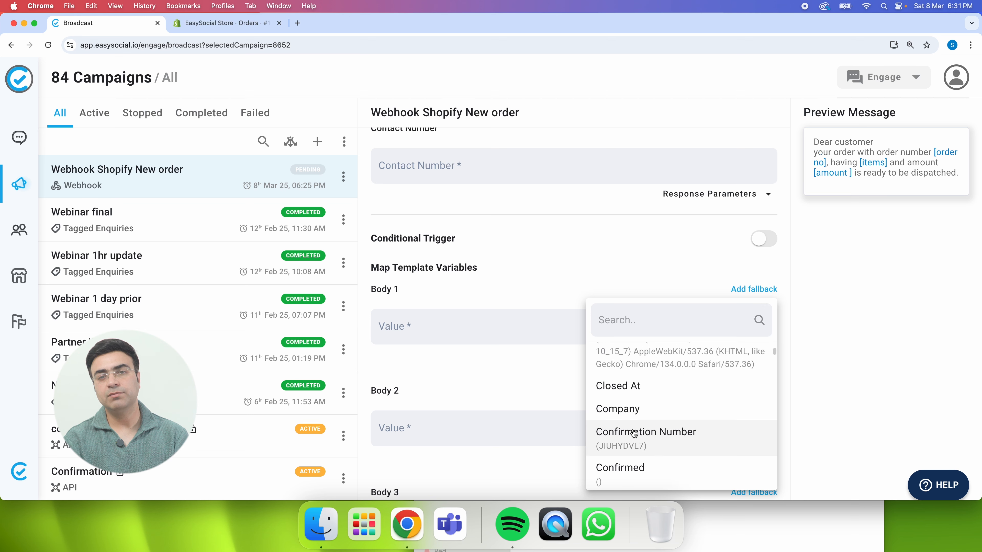
pyautogui.scroll(-2, 634, 431)
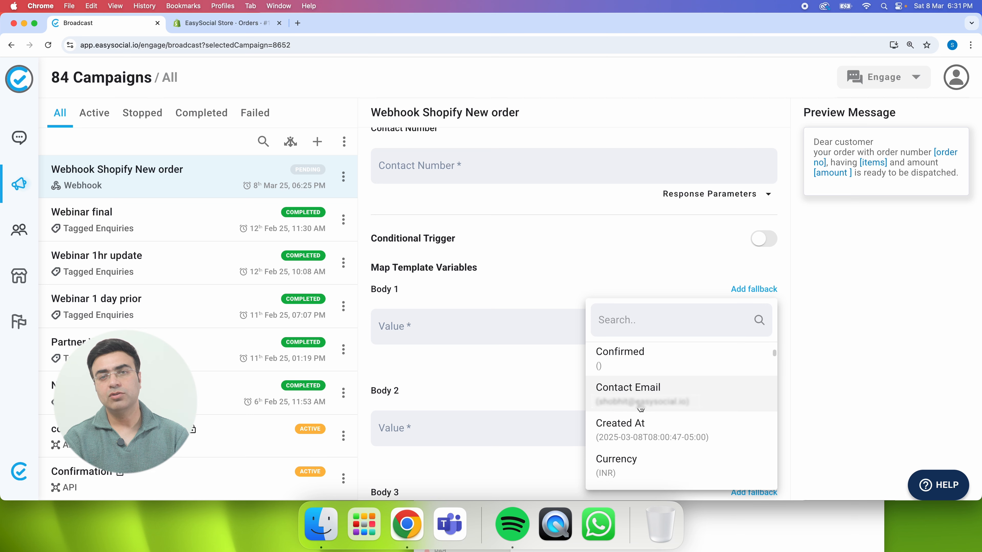
pyautogui.scroll(-4, 634, 401)
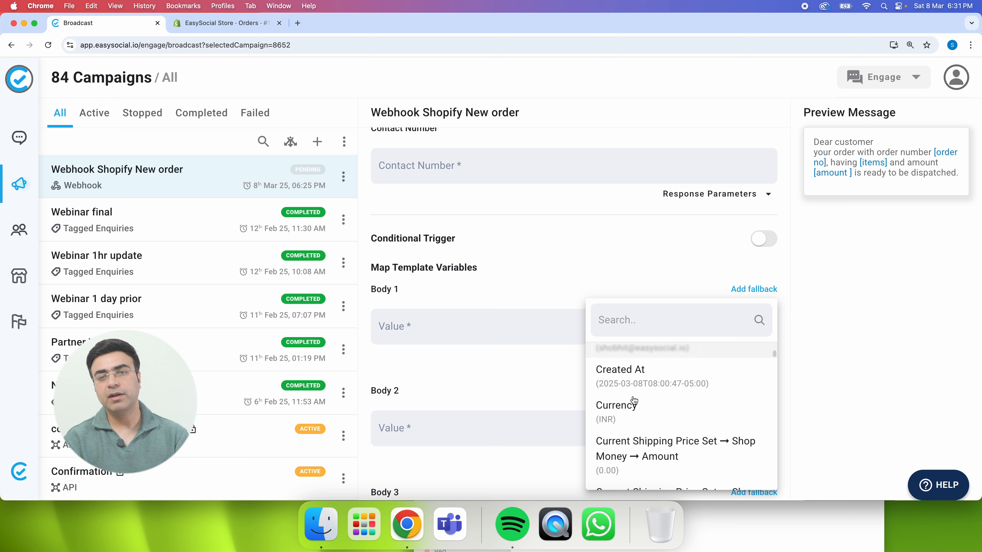
pyautogui.scroll(-3, 633, 400)
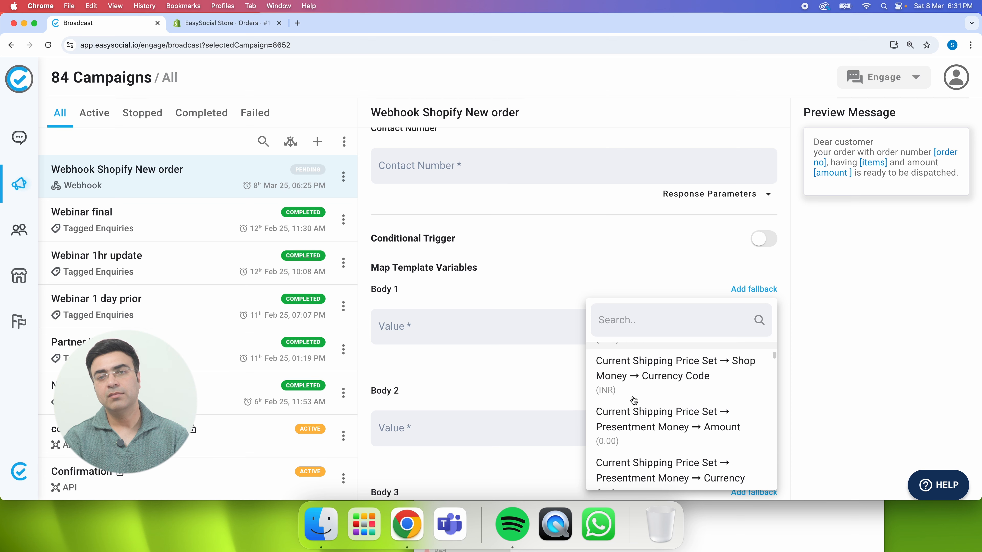
pyautogui.scroll(-3, 634, 397)
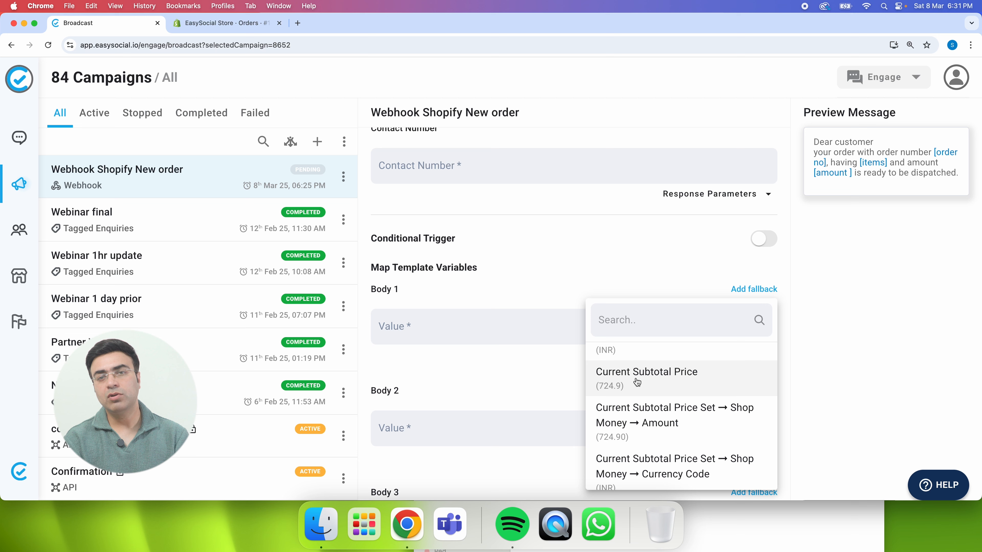
pyautogui.scroll(-3, 636, 382)
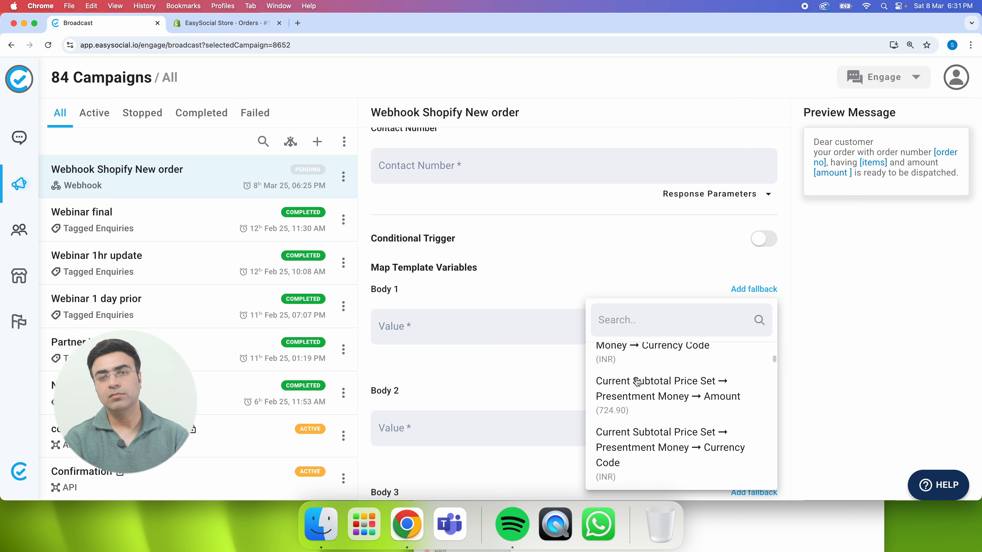
pyautogui.scroll(-5, 637, 382)
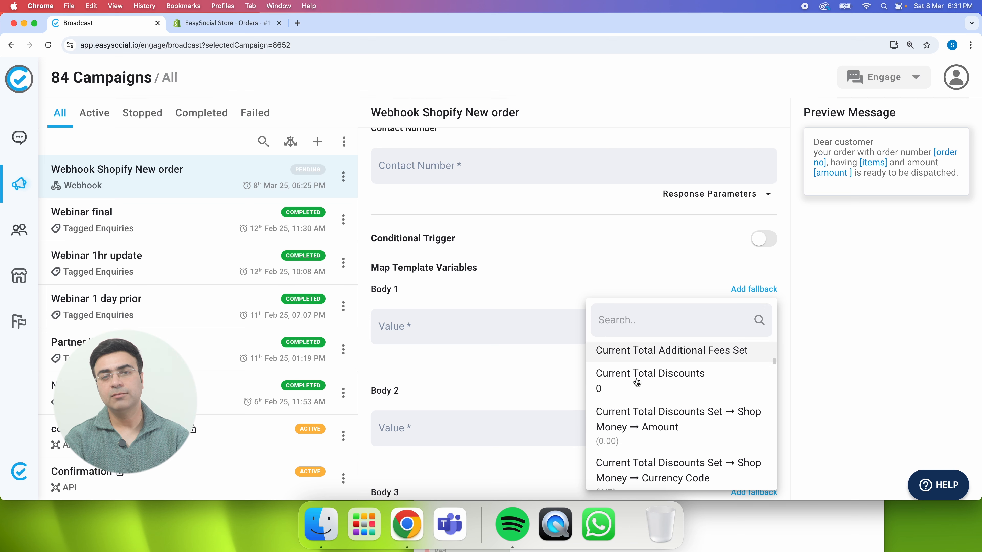
pyautogui.scroll(-1, 637, 382)
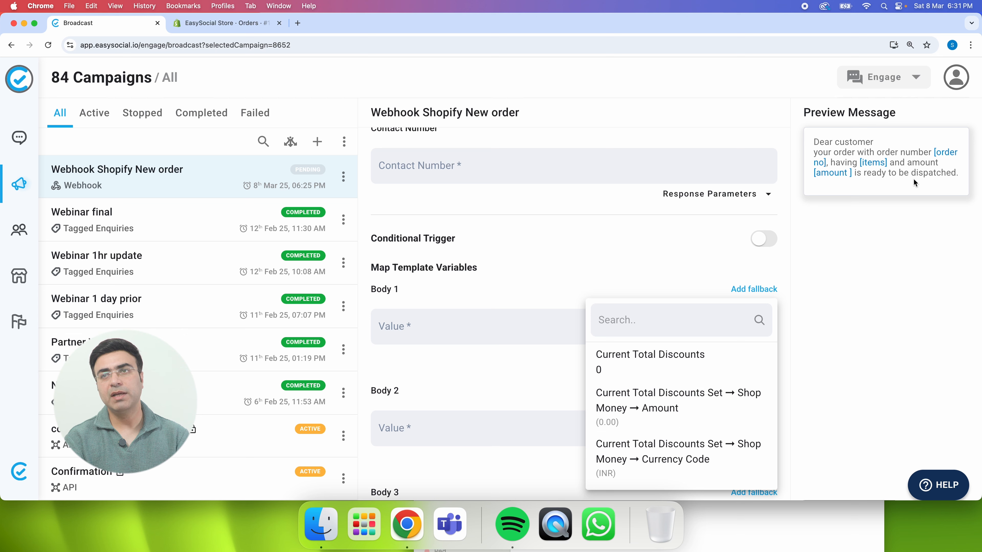
pyautogui.click(878, 273)
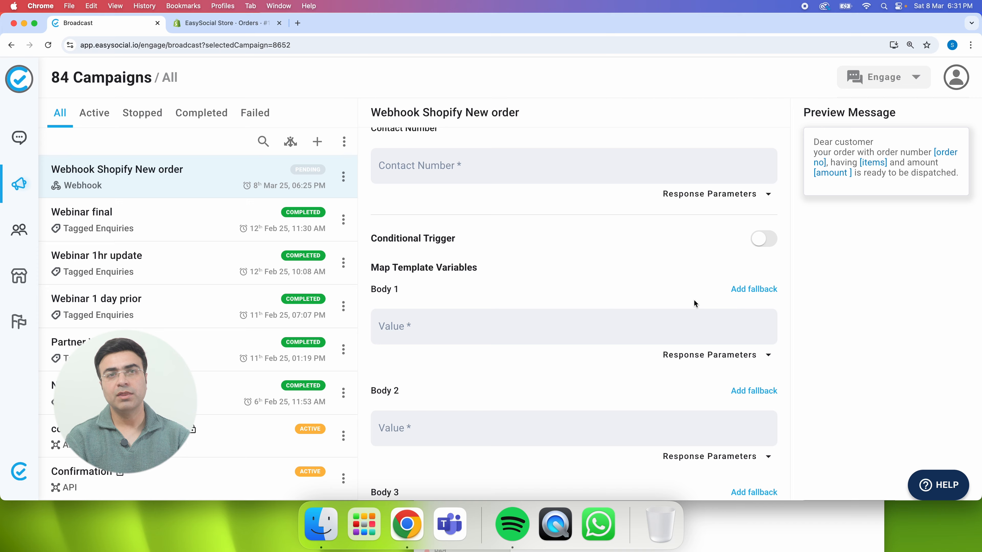
# - Search the response parameters for phone and map the Contact Number to Customer → Default Address → Phone
pyautogui.scroll(5, 695, 301)
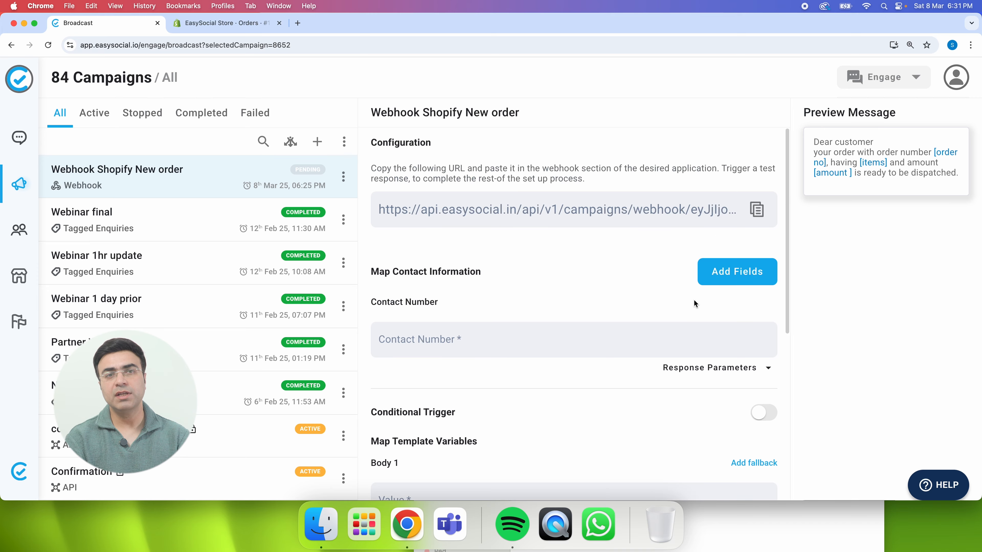
pyautogui.click(703, 370)
pyautogui.click(824, 364)
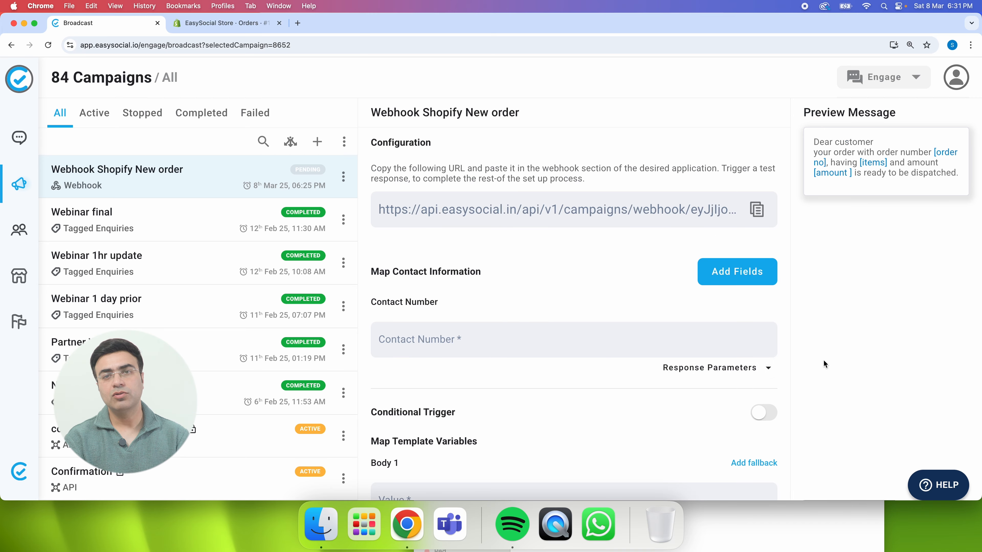
pyautogui.click(768, 370)
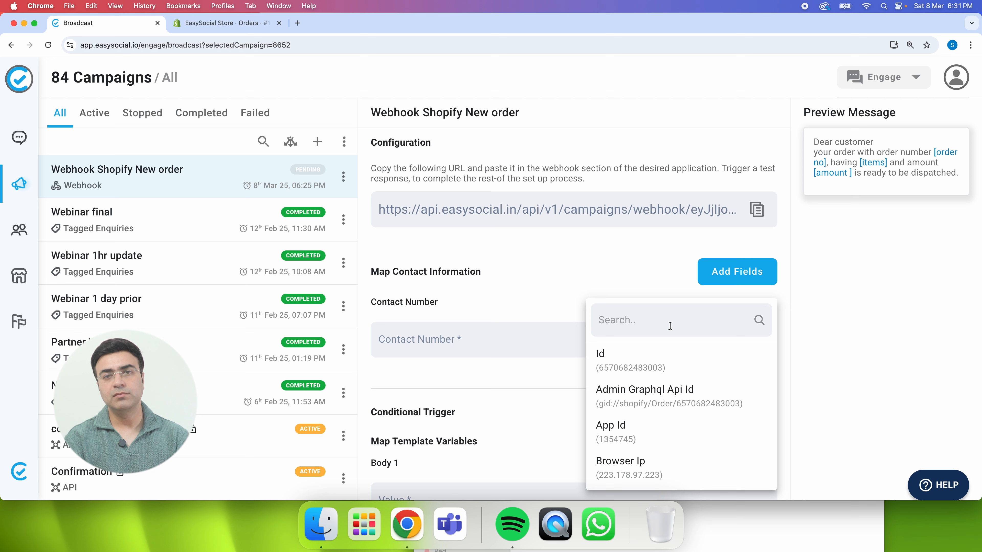
pyautogui.write('phone')
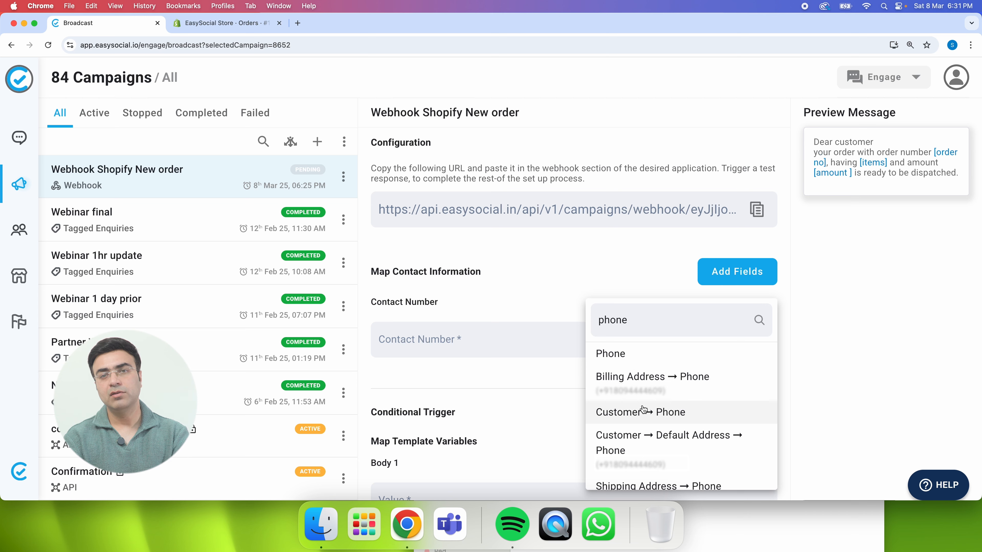
pyautogui.click(639, 450)
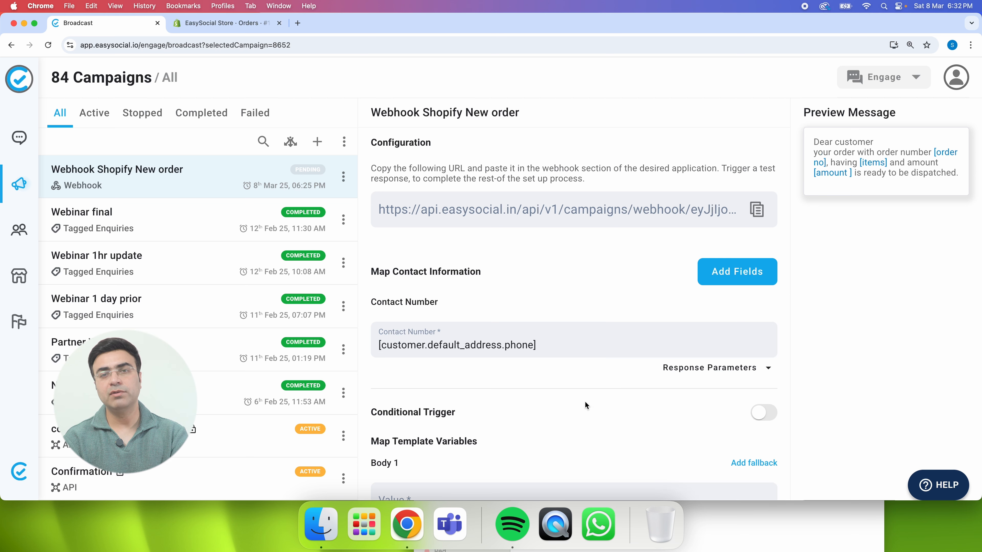
# - Search the response parameters for order and map the Body 1 template variable to Order Number
pyautogui.scroll(-5, 588, 380)
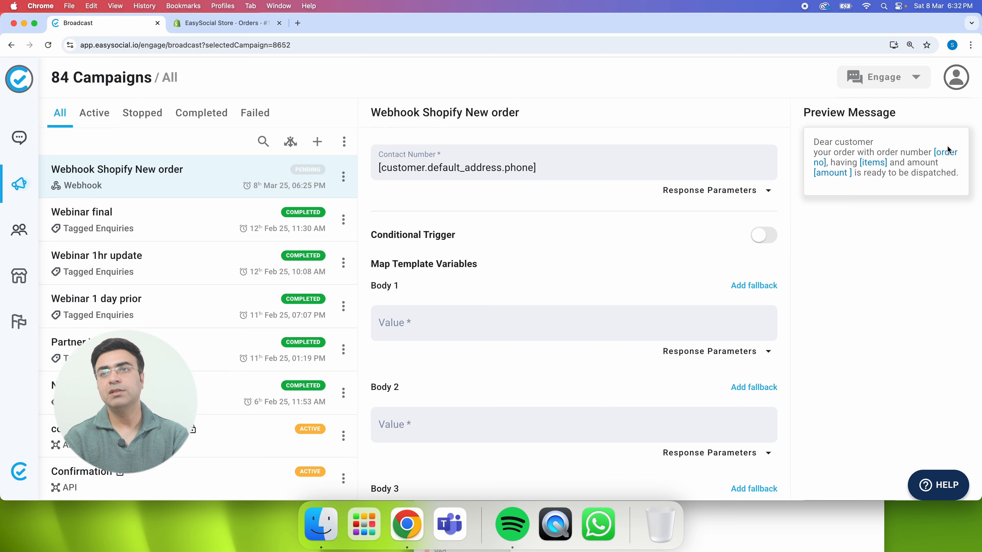
pyautogui.click(700, 309)
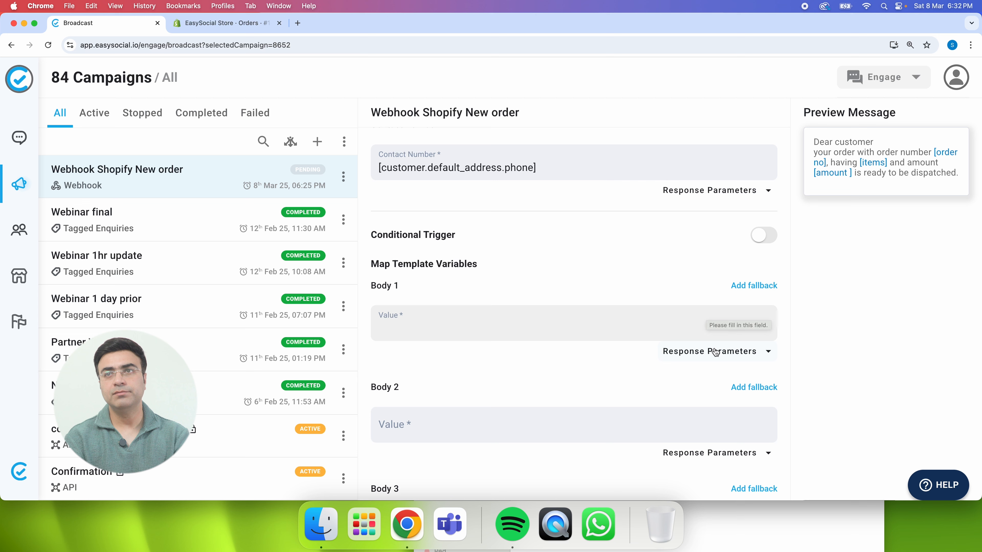
pyautogui.click(748, 351)
pyautogui.click(748, 351)
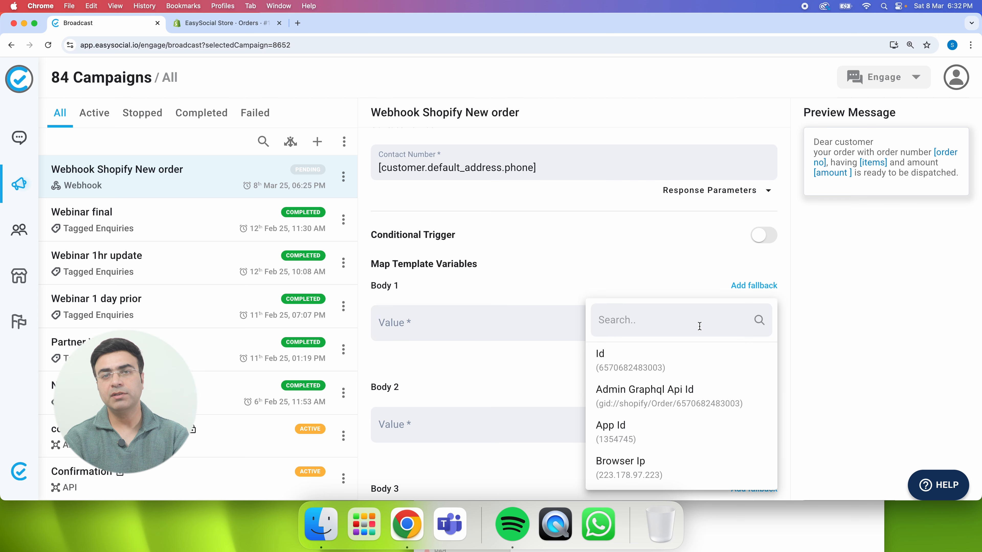
pyautogui.write('orderr')
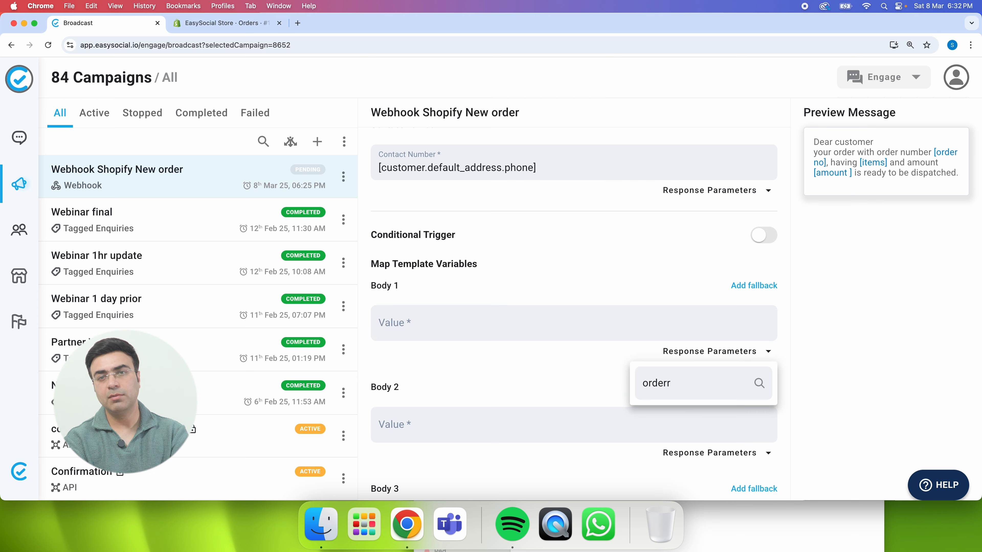
pyautogui.press('BackSpace')
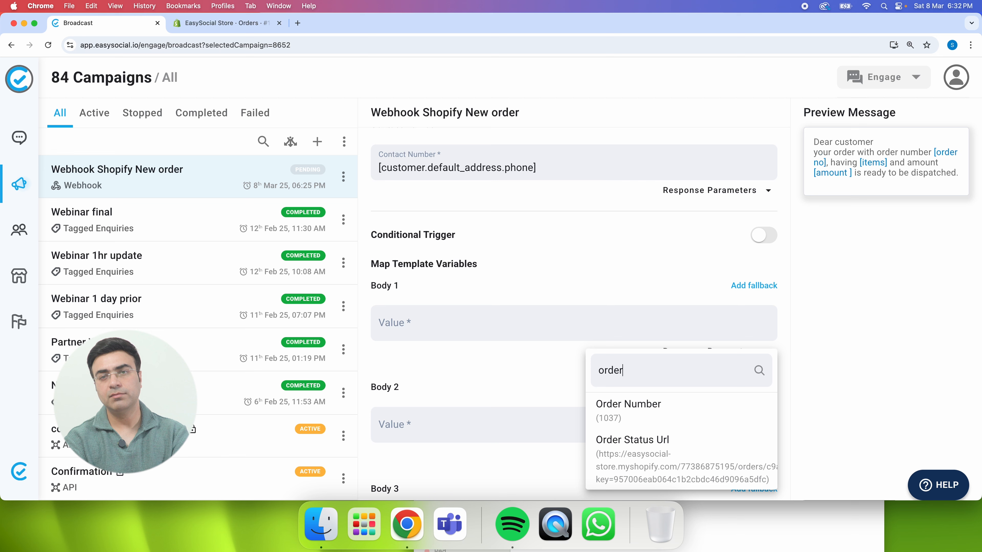
pyautogui.click(631, 404)
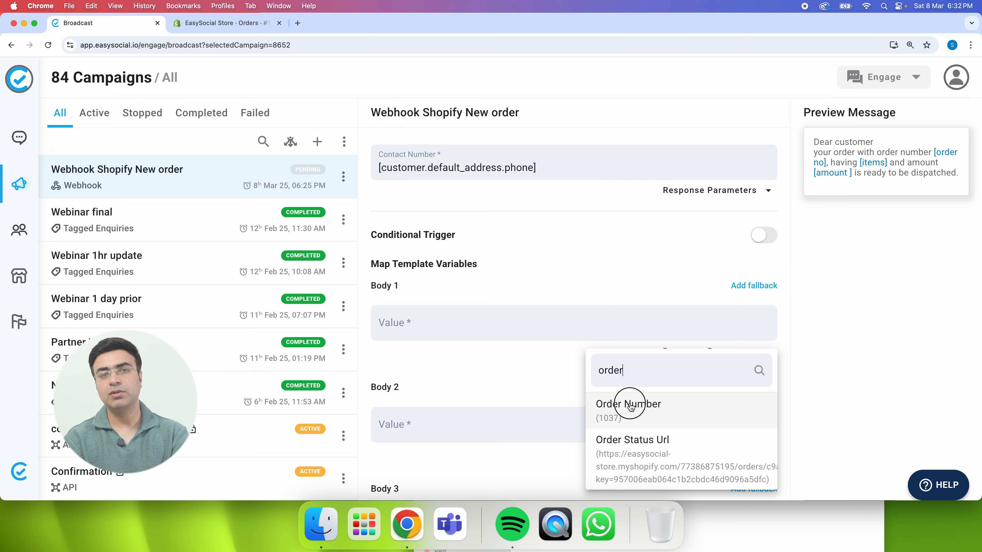
# - Search the Body 2 response parameters for items
pyautogui.scroll(-3, 629, 380)
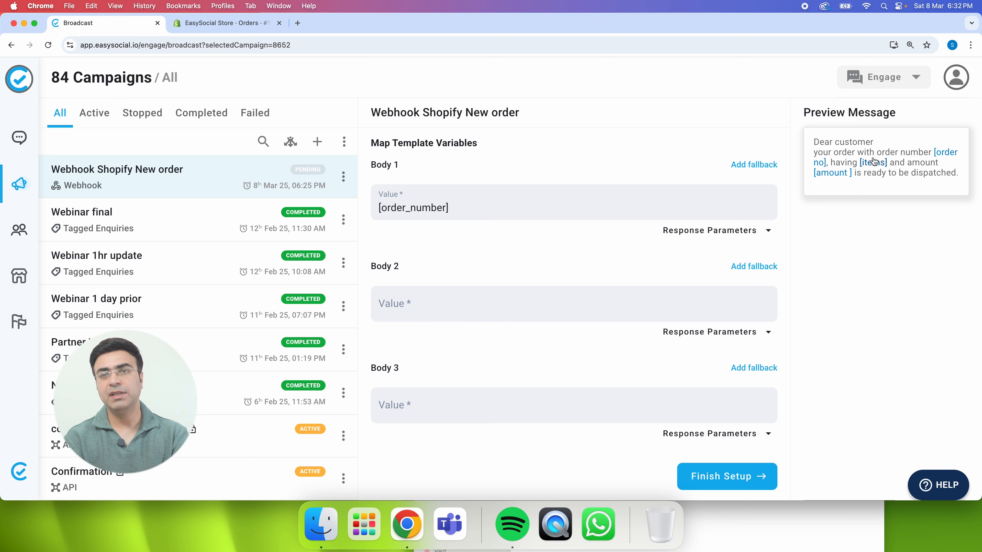
pyautogui.click(754, 329)
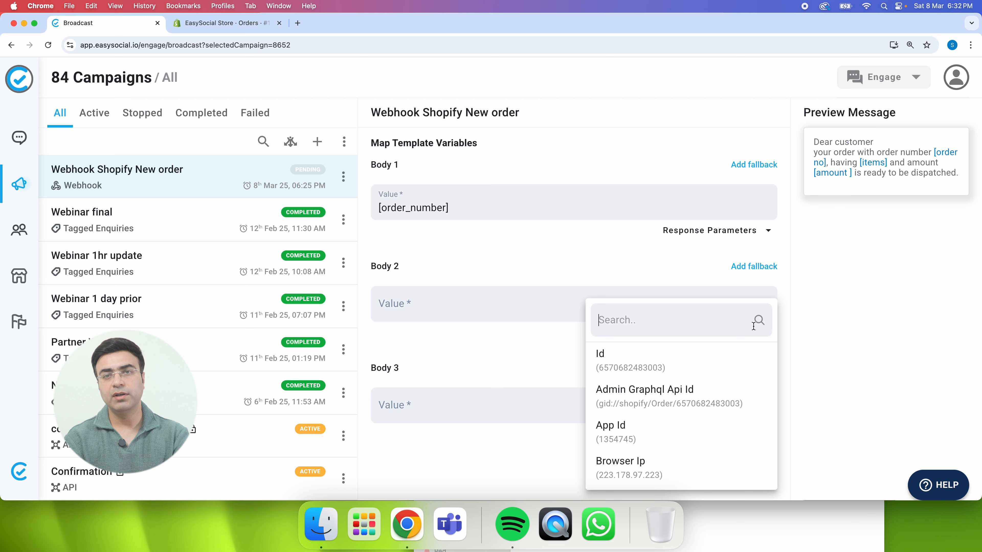
pyautogui.write('items')
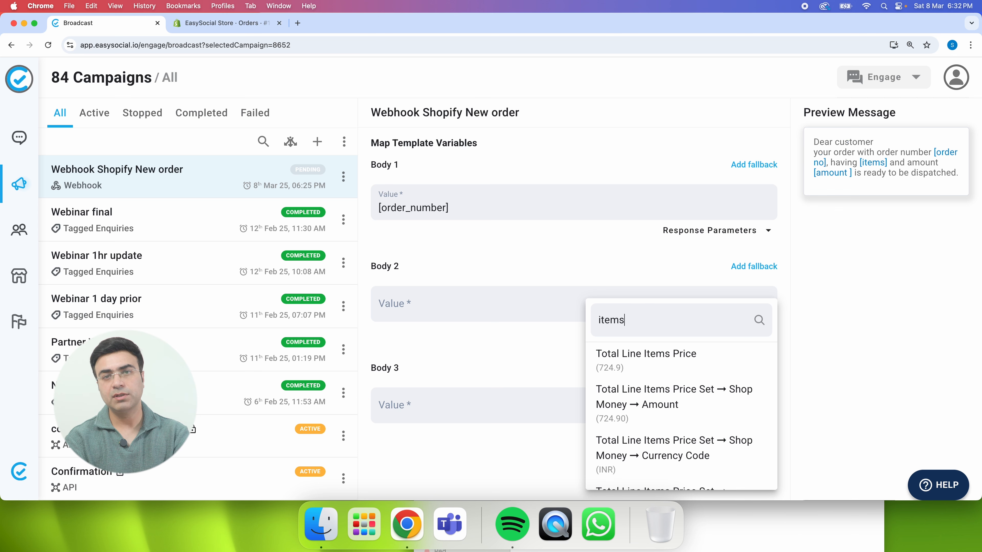
# - Search the Body 2 response parameters for quantity instead and map the variable to Line Items → 0 → Quantity
pyautogui.press('BackSpace')
pyautogui.press('BackSpace')
pyautogui.press('BackSpace')
pyautogui.press('BackSpace')
pyautogui.press('BackSpace')
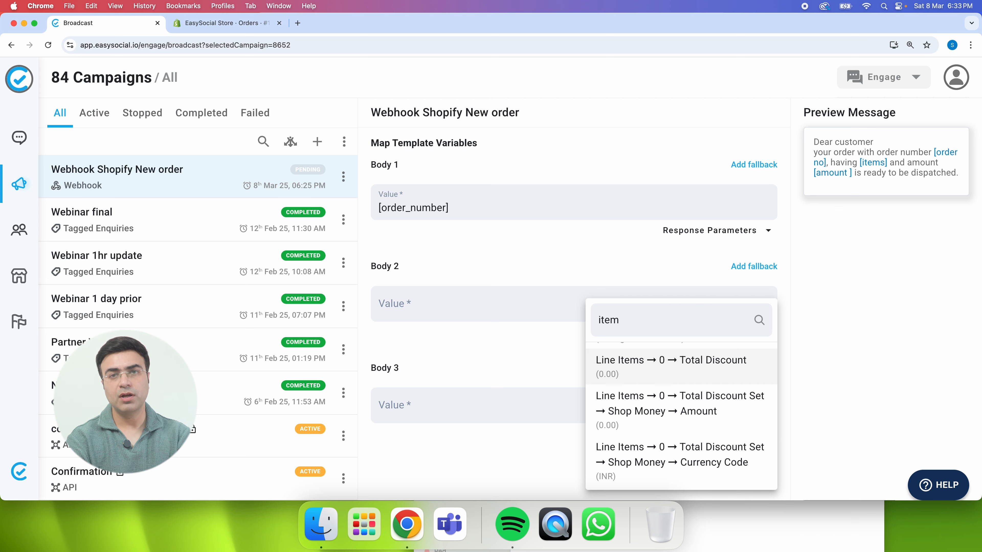
pyautogui.write('q')
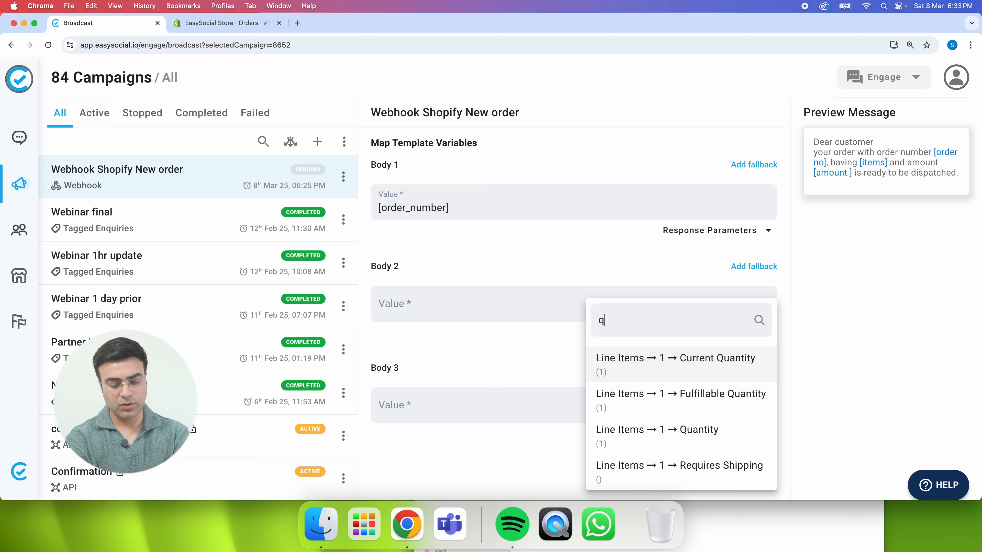
pyautogui.write('uantity')
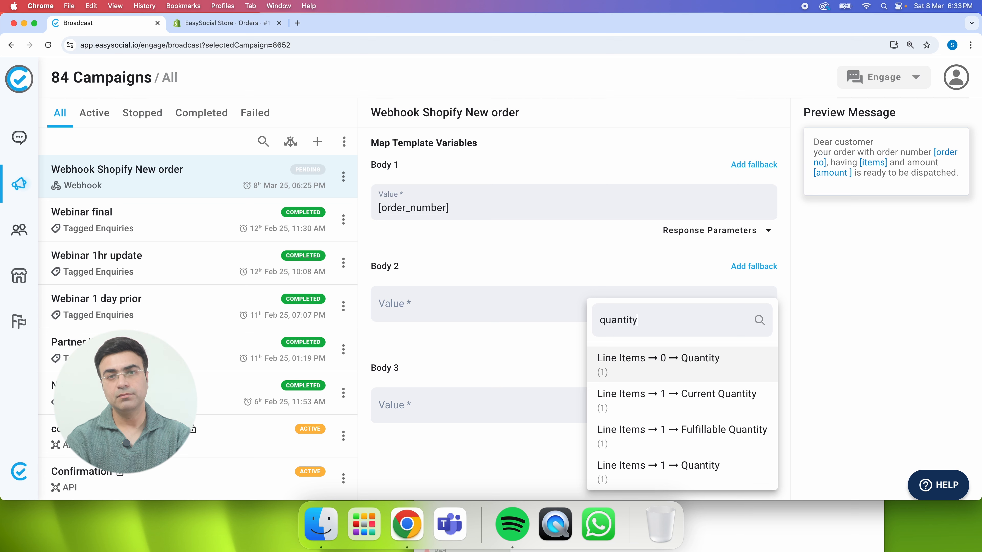
pyautogui.scroll(-1, 676, 372)
pyautogui.scroll(1, 676, 373)
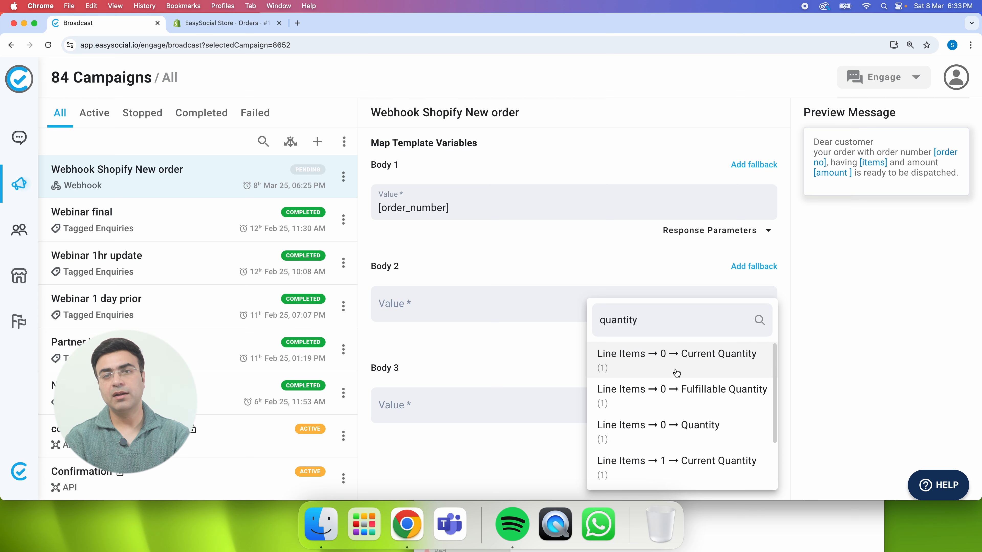
pyautogui.scroll(-1, 676, 373)
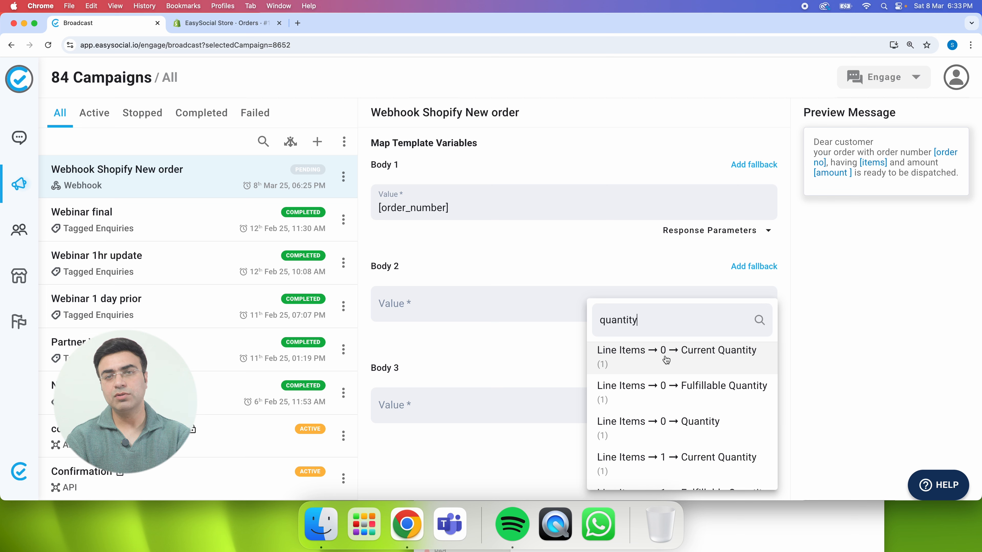
pyautogui.scroll(-3, 667, 375)
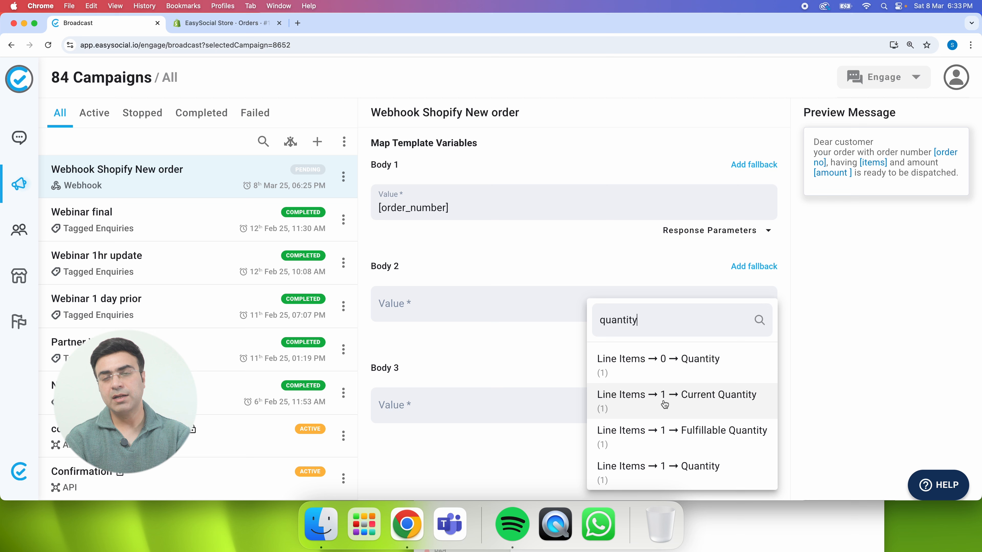
pyautogui.scroll(-1, 664, 404)
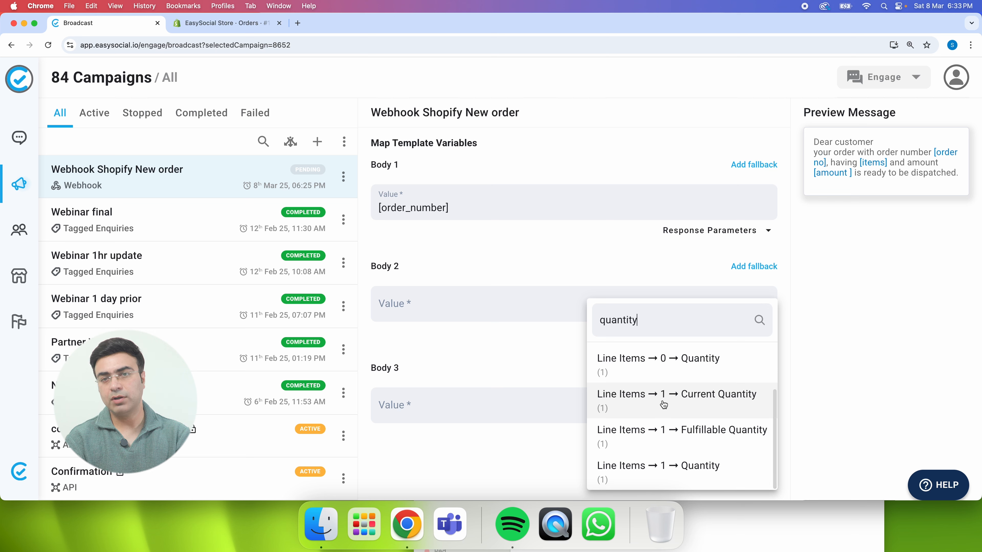
pyautogui.scroll(2, 664, 404)
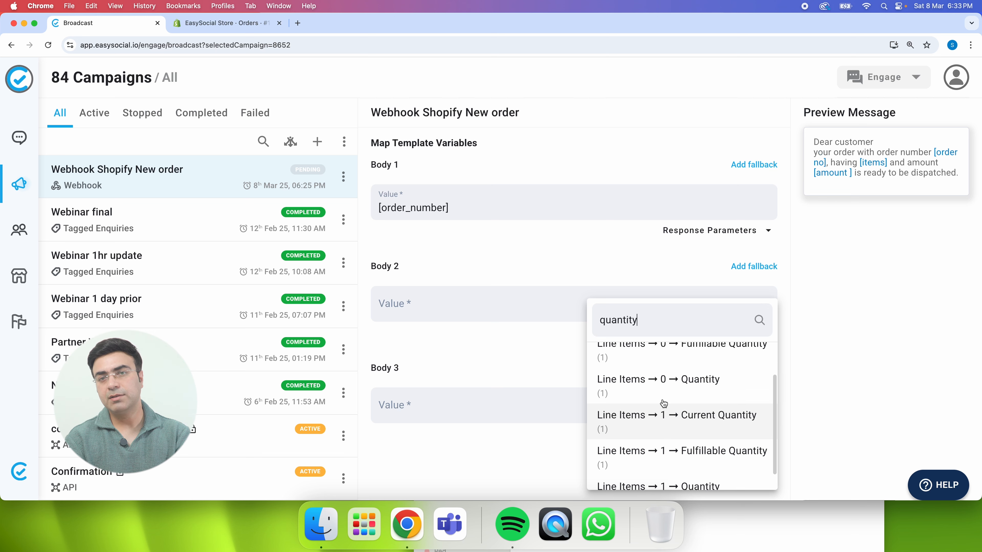
pyautogui.click(705, 394)
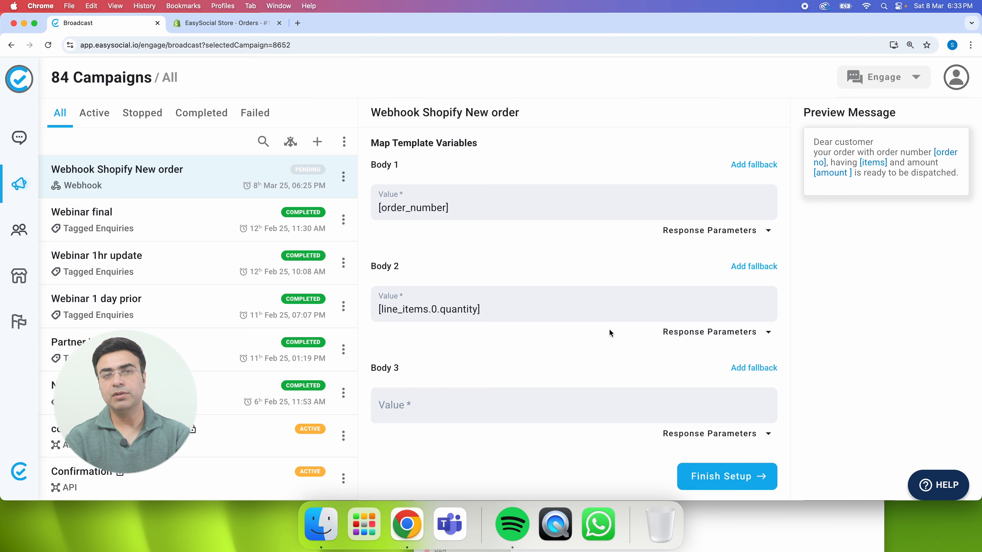
# - Search the response parameters for quantity again and append Line Items → 1 → Quantity to the Body 2 value
pyautogui.click(546, 311)
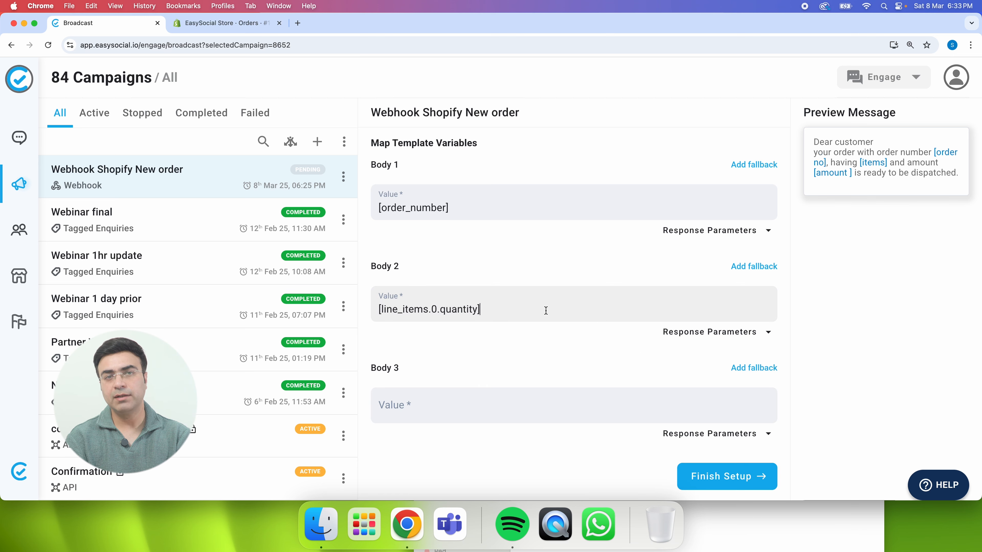
pyautogui.click(716, 332)
pyautogui.scroll(-20, 702, 368)
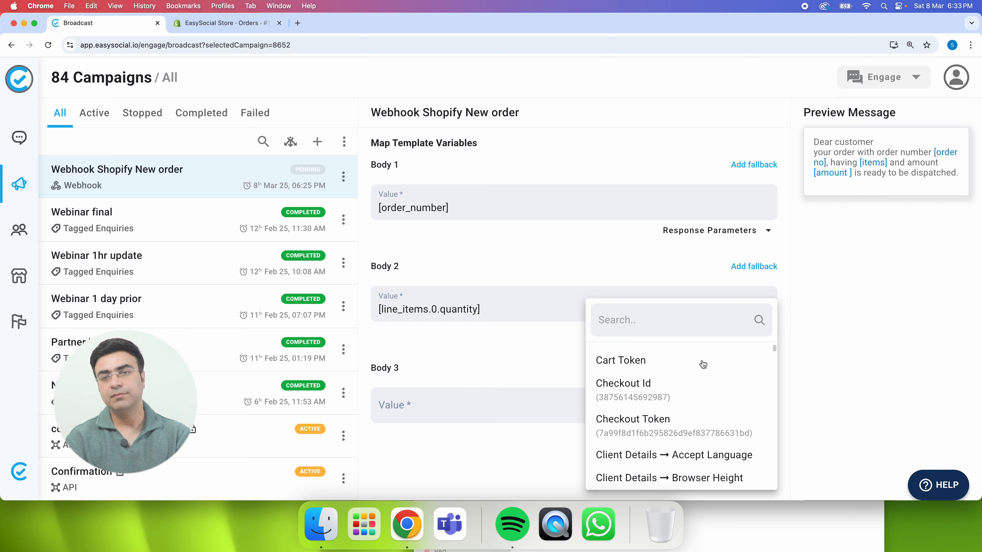
pyautogui.click(668, 320)
pyautogui.write('quantity')
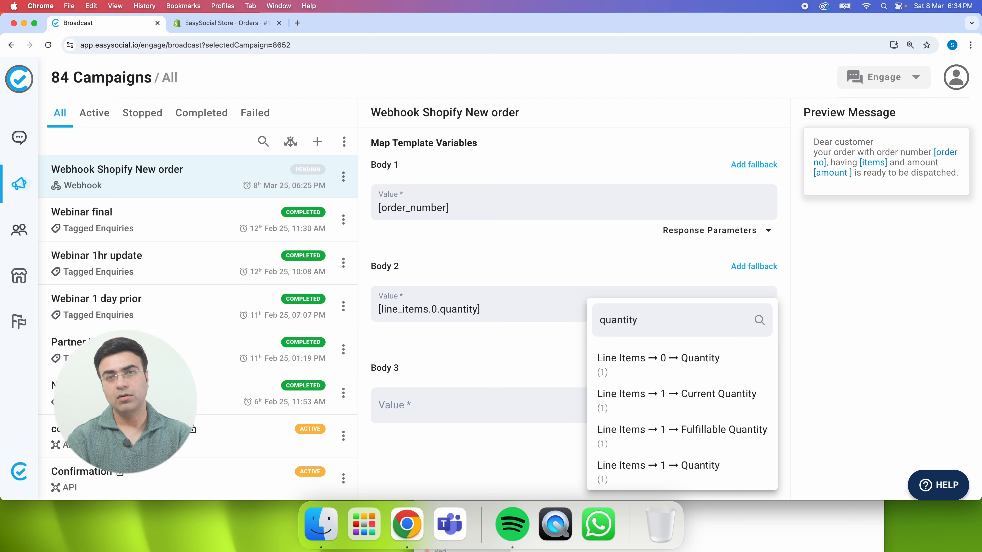
pyautogui.click(675, 469)
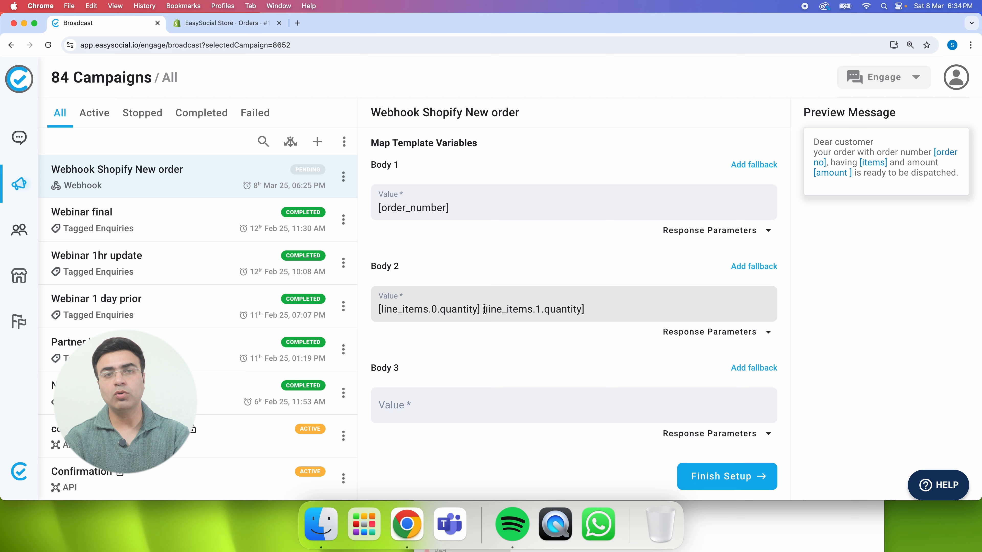
# - Turn the Body 2 value into the sum calc([line_items.0.quantity]+[line_items.1.quantity]), without spaces between the terms
pyautogui.click(379, 309)
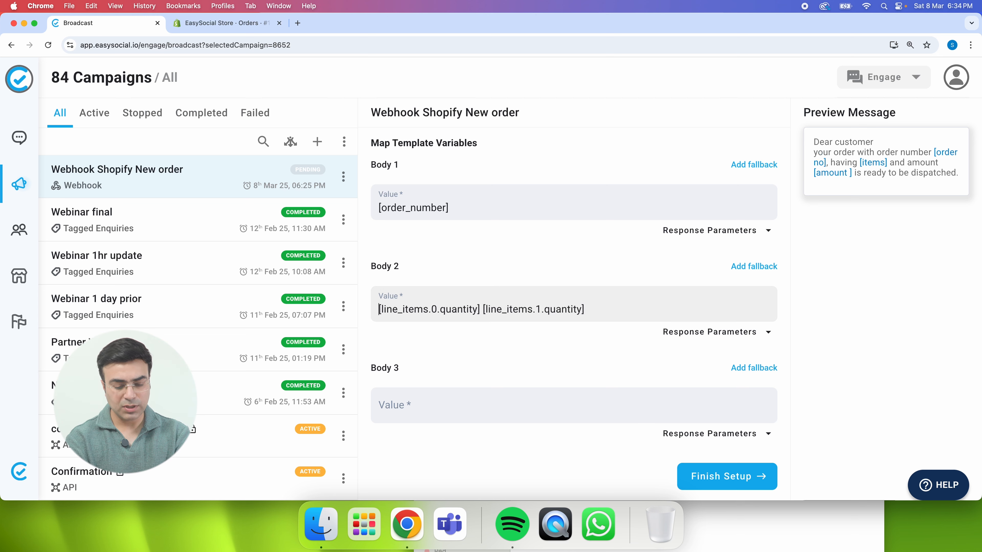
pyautogui.write('calc')
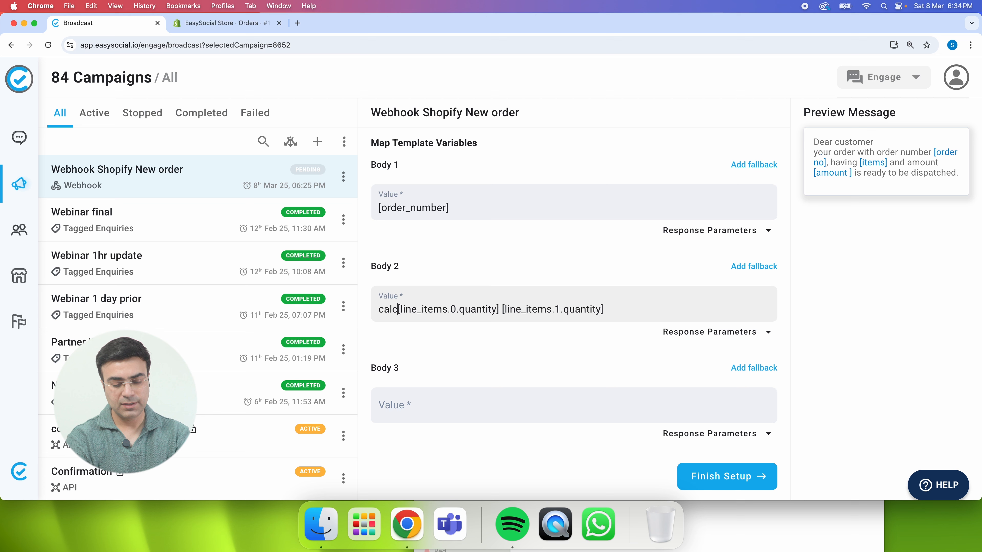
pyautogui.write('(')
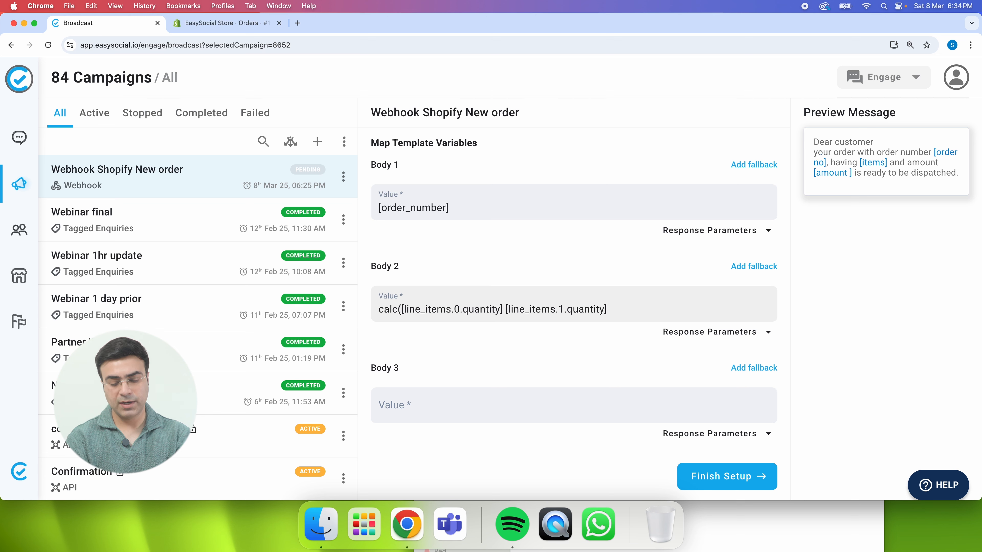
pyautogui.write(')')
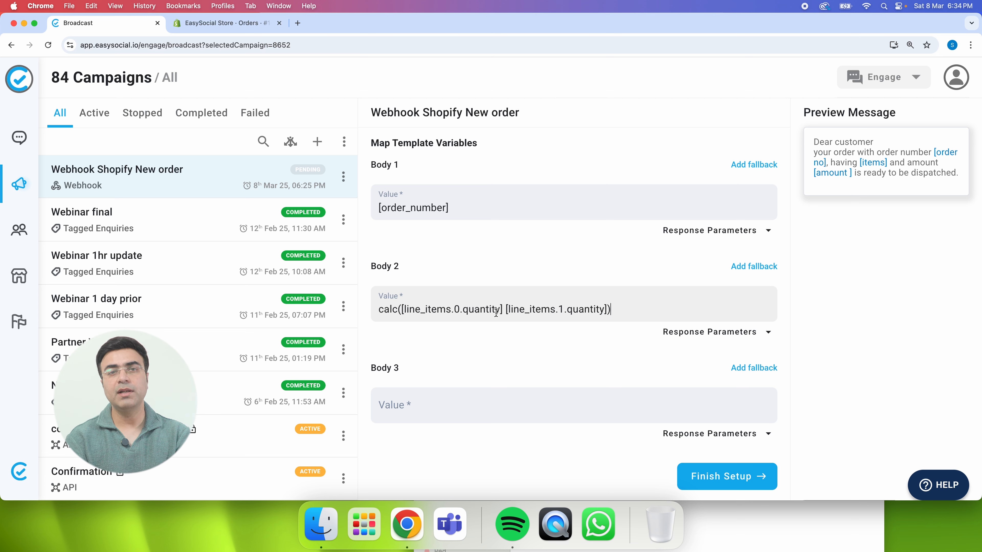
pyautogui.click(506, 309)
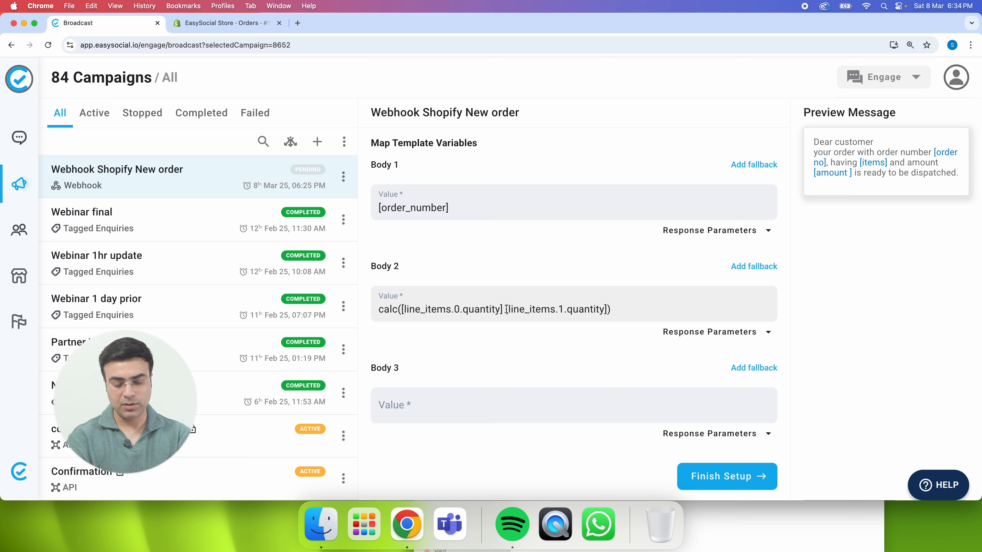
pyautogui.write('+')
pyautogui.press('Left')
pyautogui.press('BackSpace')
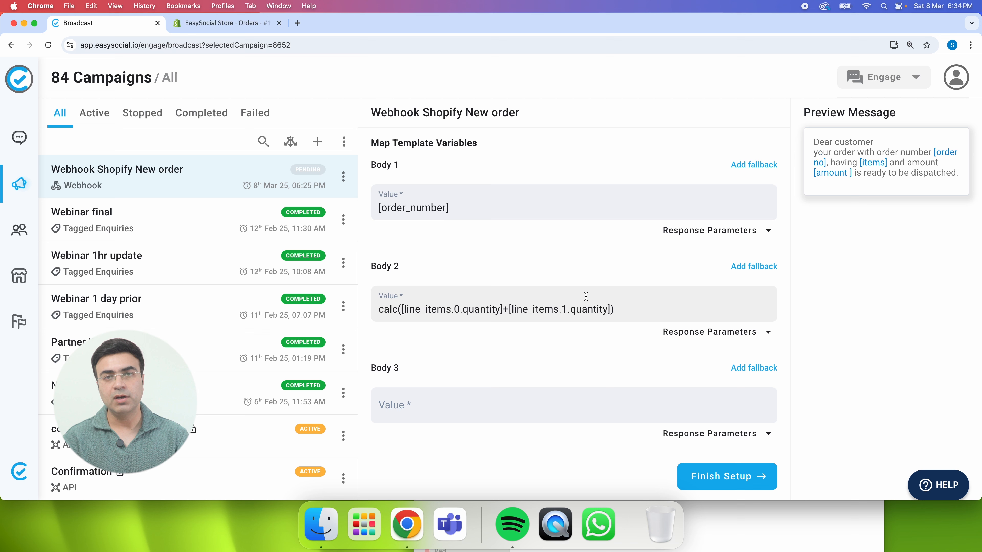
# - Add a plus sign before the closing parenthesis of the Body 2 formula and copy the [line_items.1.quantity] term
pyautogui.click(611, 304)
pyautogui.write('+')
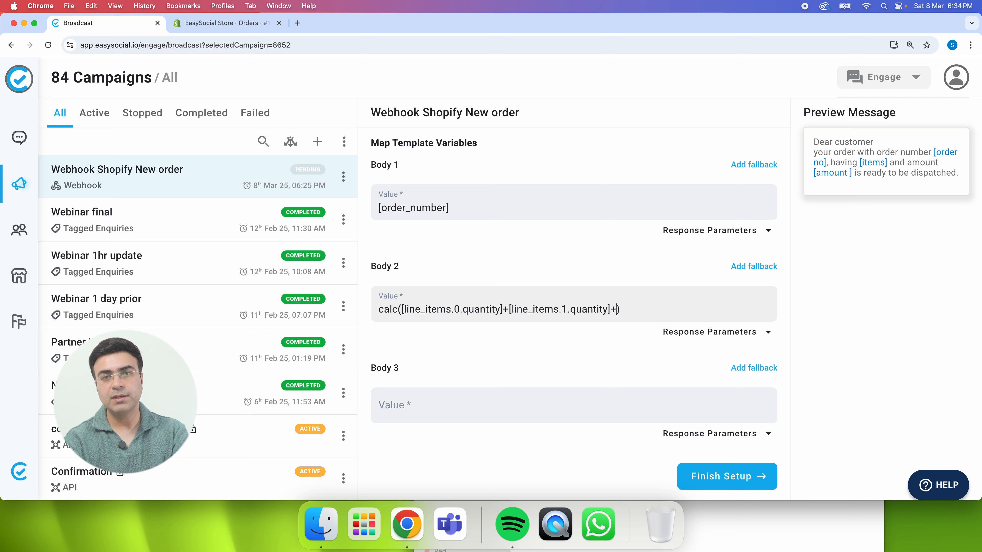
pyautogui.hotkey('shift', 'Left')
pyautogui.hotkey('shift', 'Left')
pyautogui.hotkey('shift', 'Left')
pyautogui.hotkey('shift', 'Left')
pyautogui.hotkey('shift', 'Left')
pyautogui.hotkey('shift', 'Left')
pyautogui.hotkey('shift', 'Left')
pyautogui.hotkey('shift', 'Left')
pyautogui.hotkey('shift', 'Left')
pyautogui.hotkey('shift', 'Left')
pyautogui.hotkey('shift', 'Left')
pyautogui.hotkey('shift', 'Left')
pyautogui.hotkey('shift', 'Left')
pyautogui.hotkey('shift', 'Left')
pyautogui.hotkey('shift', 'Left')
pyautogui.hotkey('shift', 'Left')
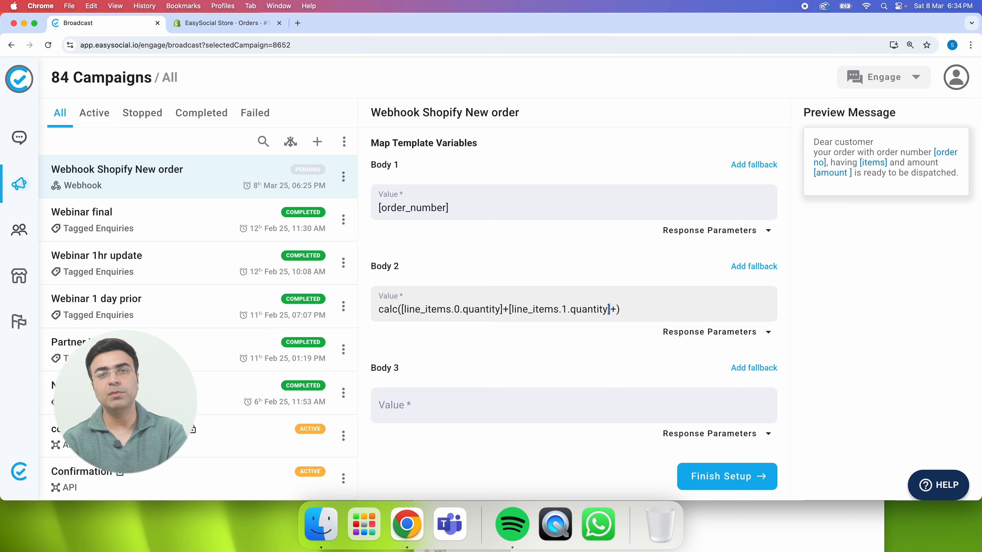
pyautogui.hotkey('shift', 'Left')
pyautogui.hotkey('shift', 'Left')
pyautogui.hotkey('shift', 'Left')
pyautogui.hotkey('shift', 'Left')
pyautogui.hotkey('shift', 'Left')
pyautogui.hotkey('shift', 'Left')
pyautogui.hotkey('shift', 'Left')
pyautogui.hotkey('shift', 'Left')
pyautogui.hotkey('shift', 'Left')
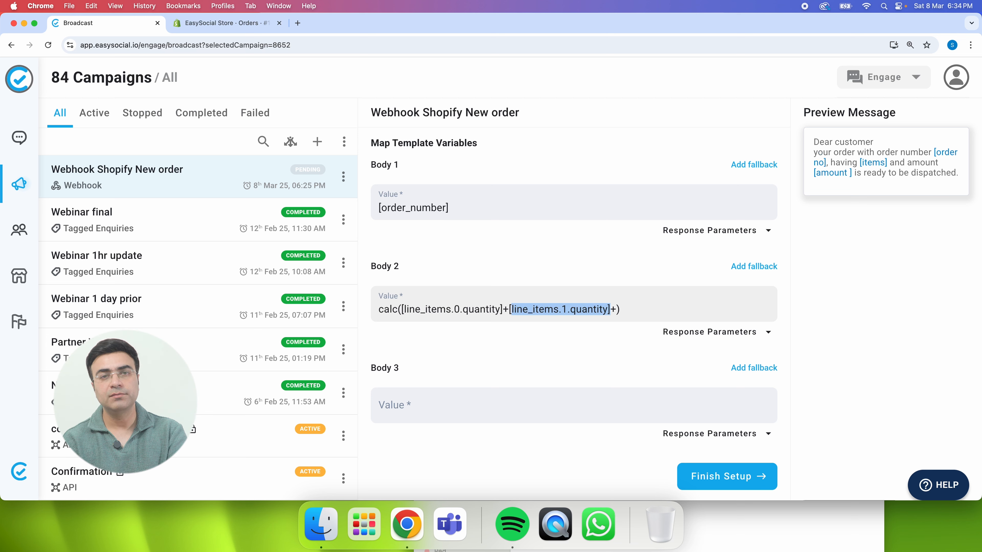
pyautogui.hotkey('shift', 'Right')
pyautogui.hotkey('shift', 'Right')
pyautogui.press('super+c')
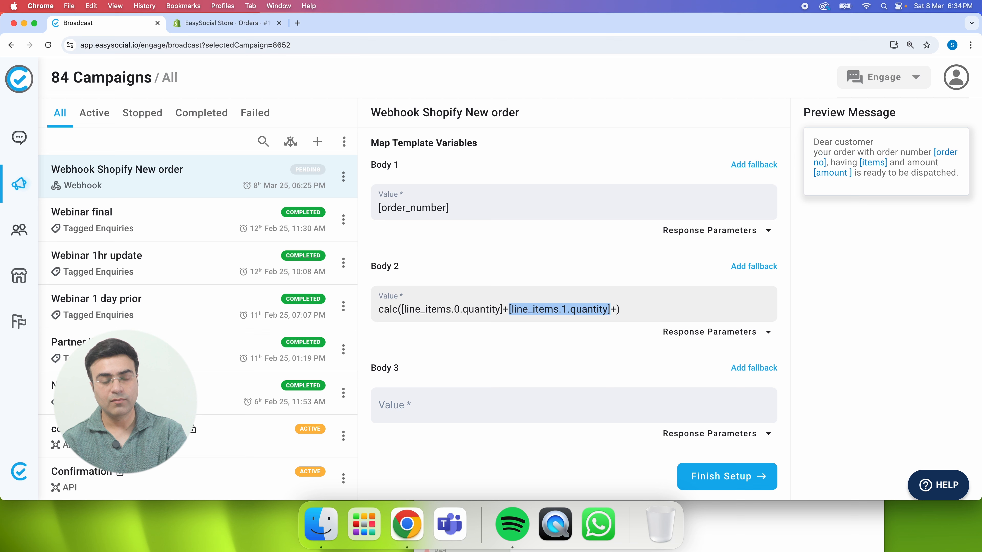
# - Paste the copied term after the last plus sign in Body 2 and change its index to 2
pyautogui.press('Right')
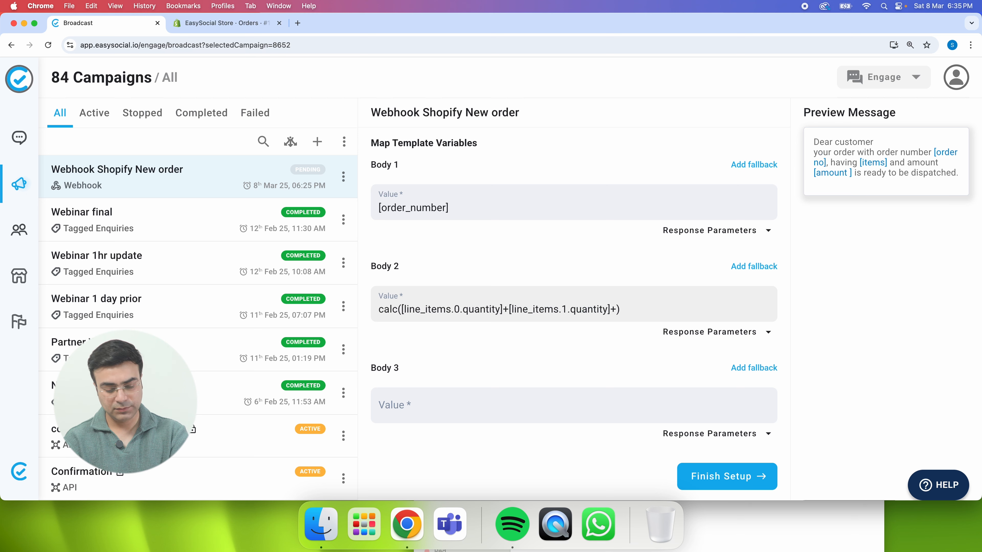
pyautogui.press('super+v')
pyautogui.press('Left')
pyautogui.press('Left')
pyautogui.press('Left')
pyautogui.press('Left')
pyautogui.press('Left')
pyautogui.press('Left')
pyautogui.press('Left')
pyautogui.press('Left')
pyautogui.press('Left')
pyautogui.press('Left')
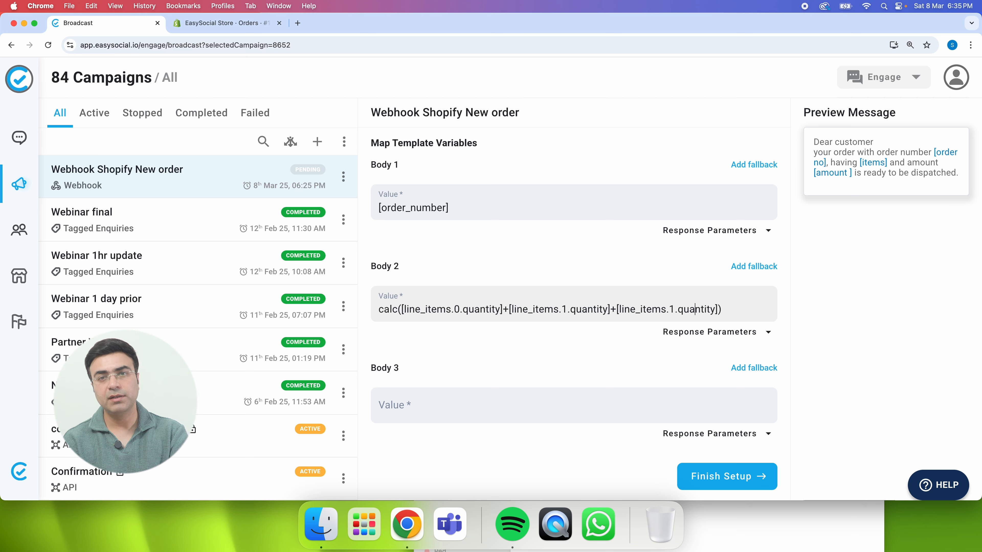
pyautogui.hotkey('shift', 'Right')
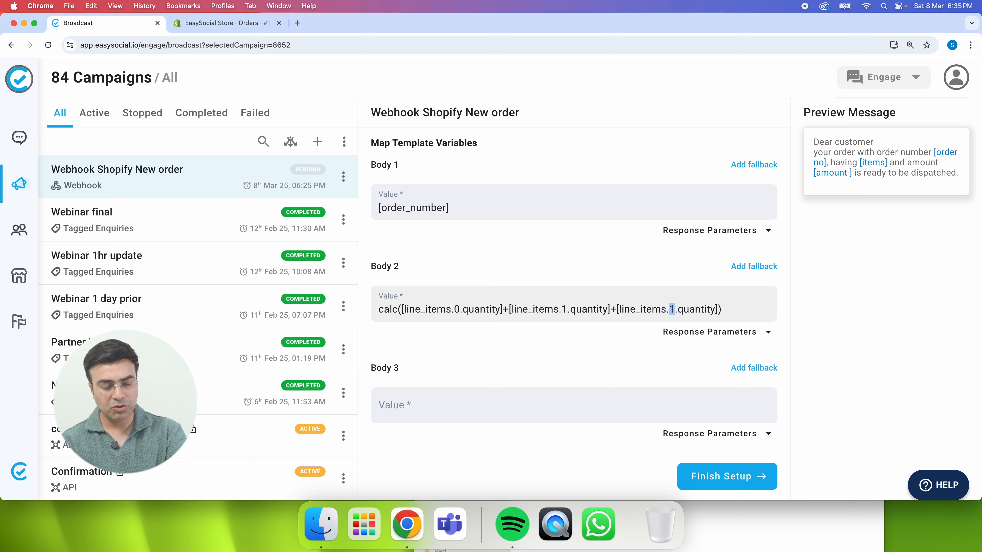
pyautogui.write('2')
# - Extend the Body 2 sum with +[line_items.3.quantity] using the copied term, and end the formula with a closing parenthesis
pyautogui.press('Right')
pyautogui.press('Right')
pyautogui.press('Right')
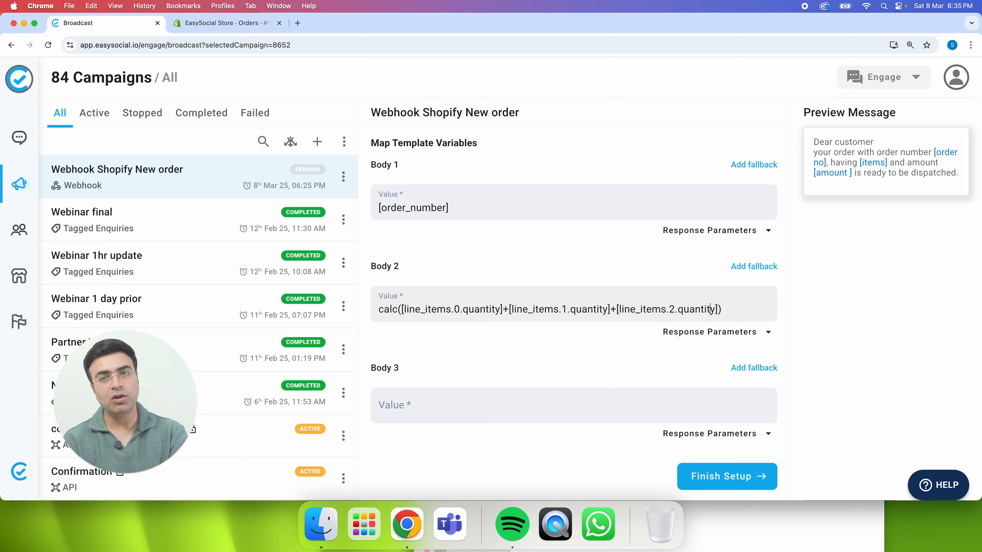
pyautogui.press('Right')
pyautogui.press('Right')
pyautogui.write('+')
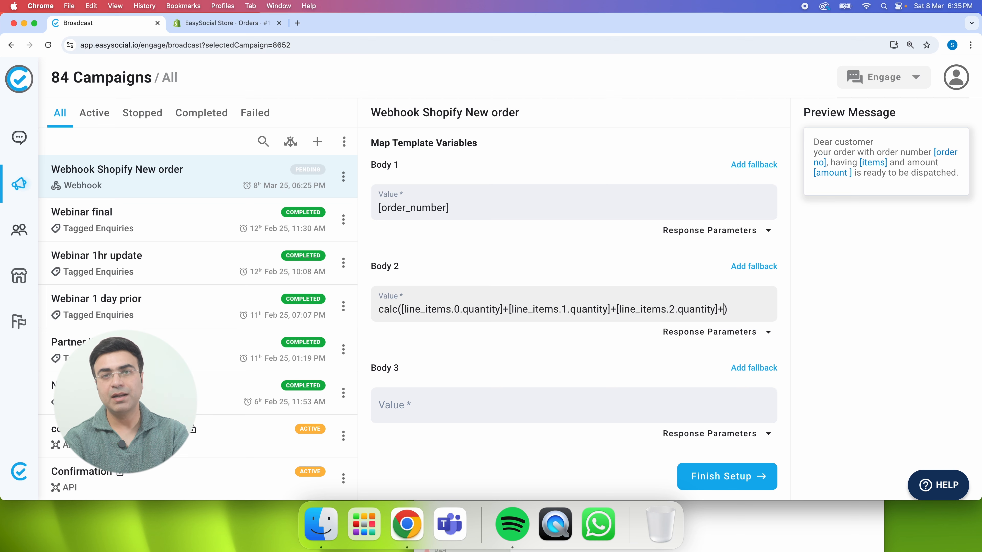
pyautogui.press('super+v')
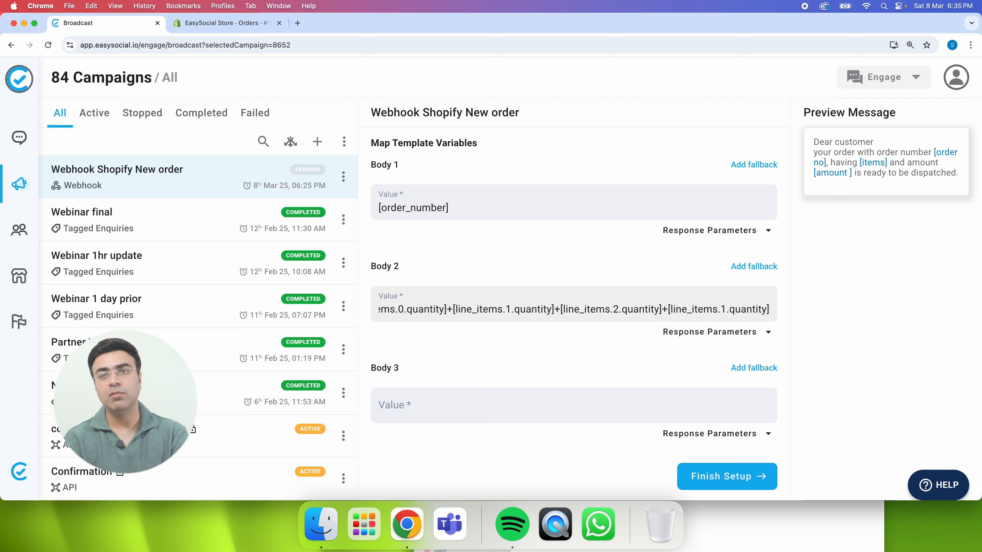
pyautogui.press('Left')
pyautogui.press('Left')
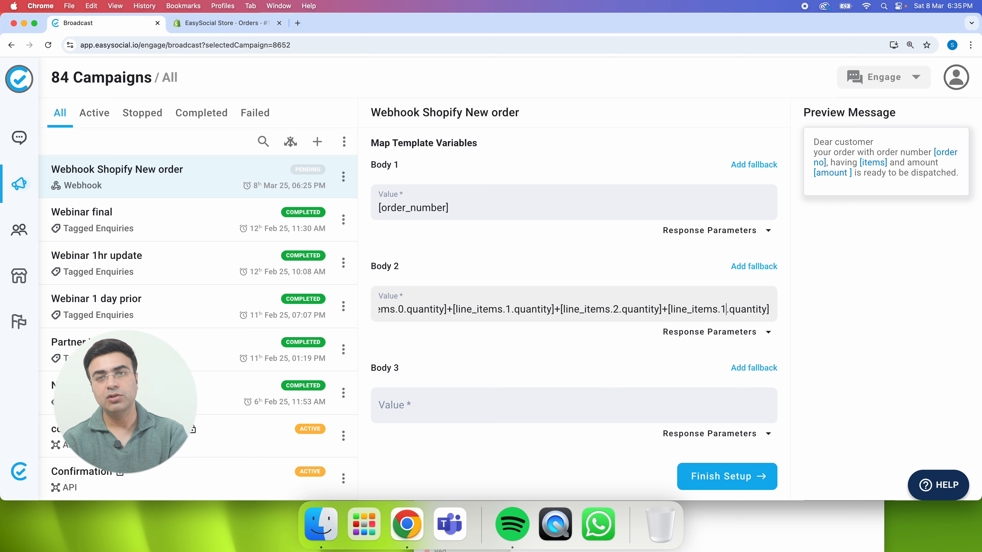
pyautogui.hotkey('shift', 'Left')
pyautogui.write('3')
pyautogui.press('super+Right')
pyautogui.write(')')
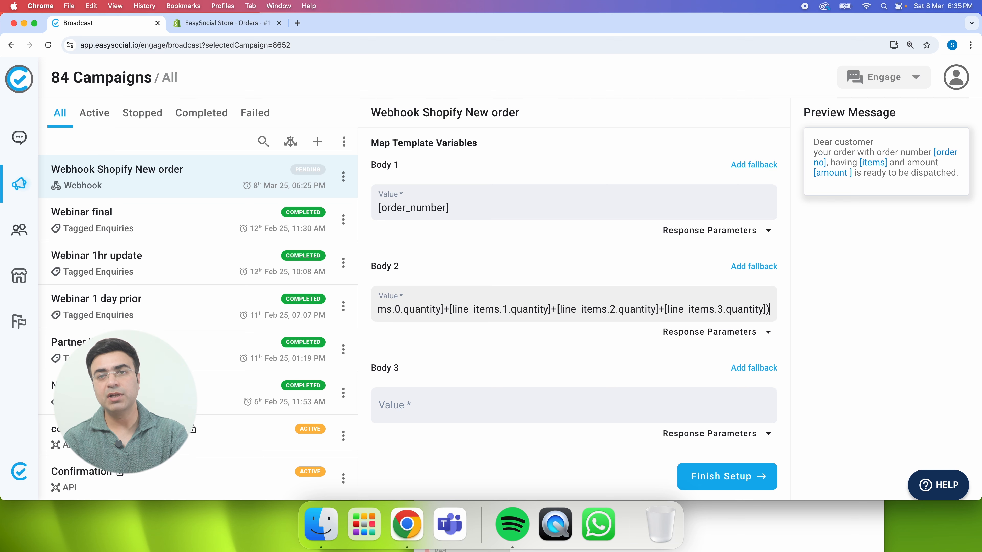
# - Extend the Body 2 sum with +[line_items.4.quantity] using the copied term, keeping the closing parenthesis at the end
pyautogui.press('BackSpace')
pyautogui.write('+')
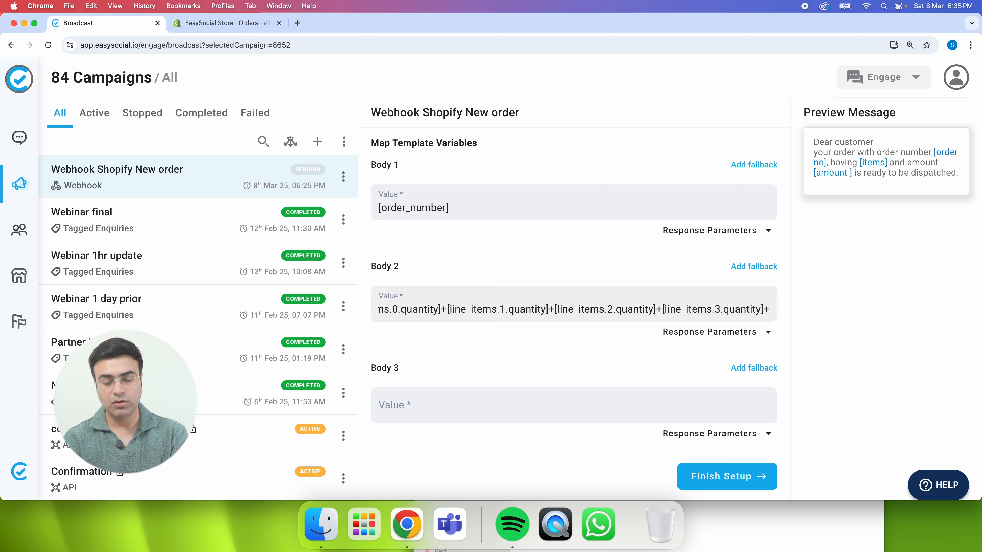
pyautogui.press('super+v')
pyautogui.press('Left')
pyautogui.press('Left')
pyautogui.press('Left')
pyautogui.press('Left')
pyautogui.press('Left')
pyautogui.press('Left')
pyautogui.press('Left')
pyautogui.press('Left')
pyautogui.press('Left')
pyautogui.press('Left')
pyautogui.hotkey('shift', 'Left')
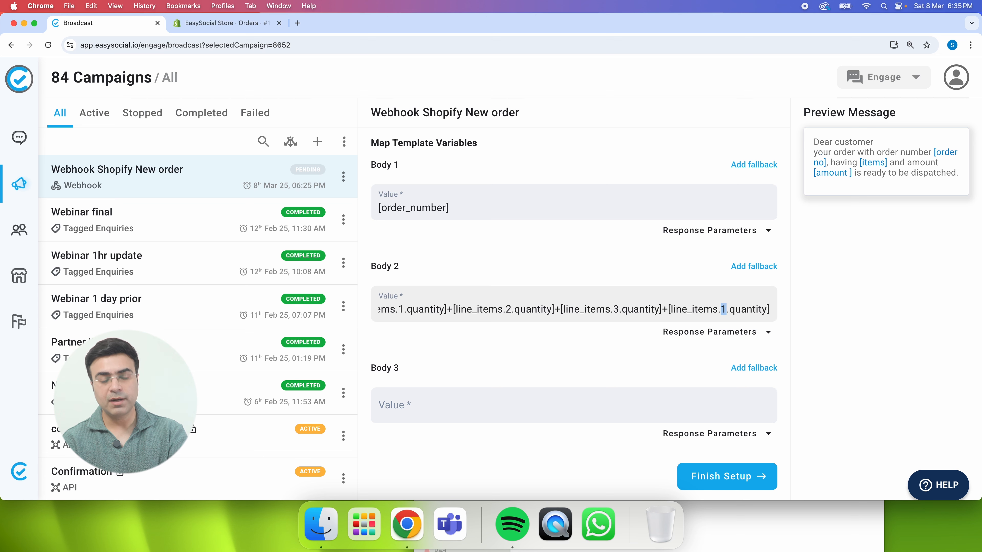
pyautogui.write('4')
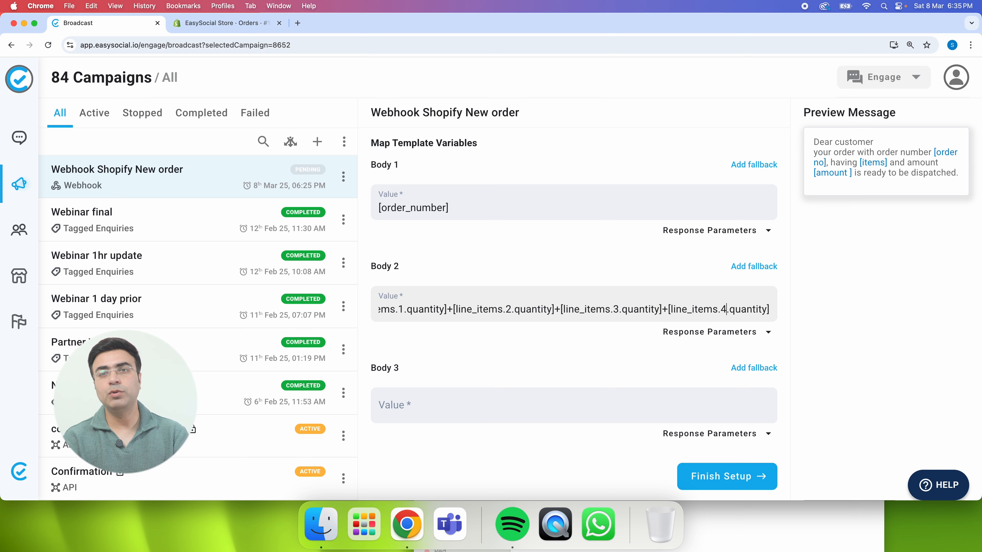
pyautogui.write(')')
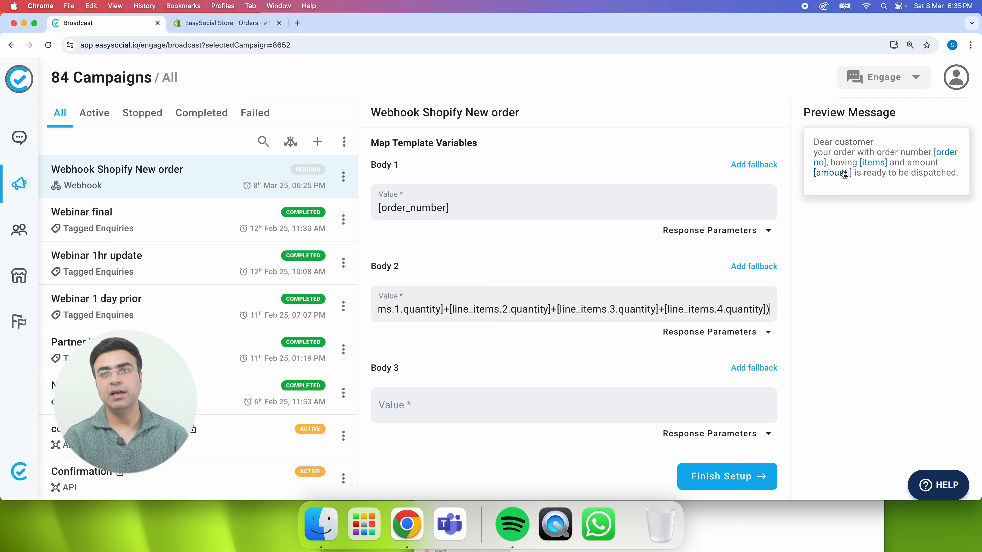
# - Find the amount parameters for Body 3 and map it to Current Total Price Set → Presentment Money → Amount
pyautogui.click(738, 433)
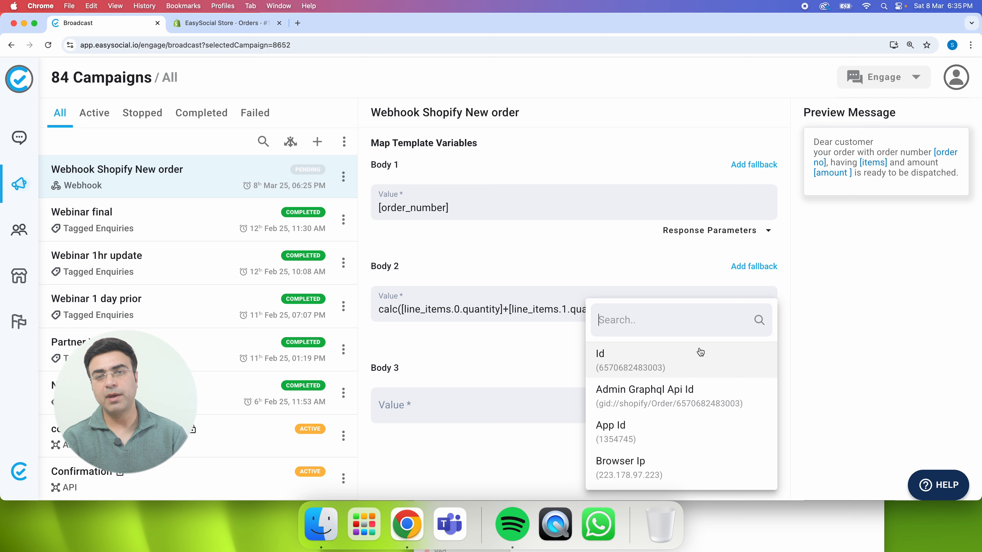
pyautogui.click(688, 323)
pyautogui.write('amoun')
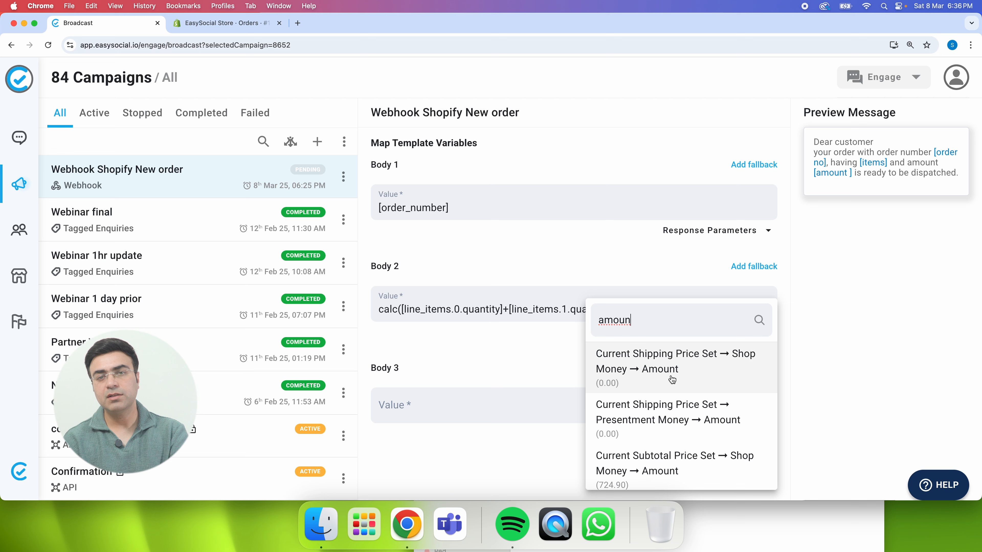
pyautogui.scroll(-2, 674, 386)
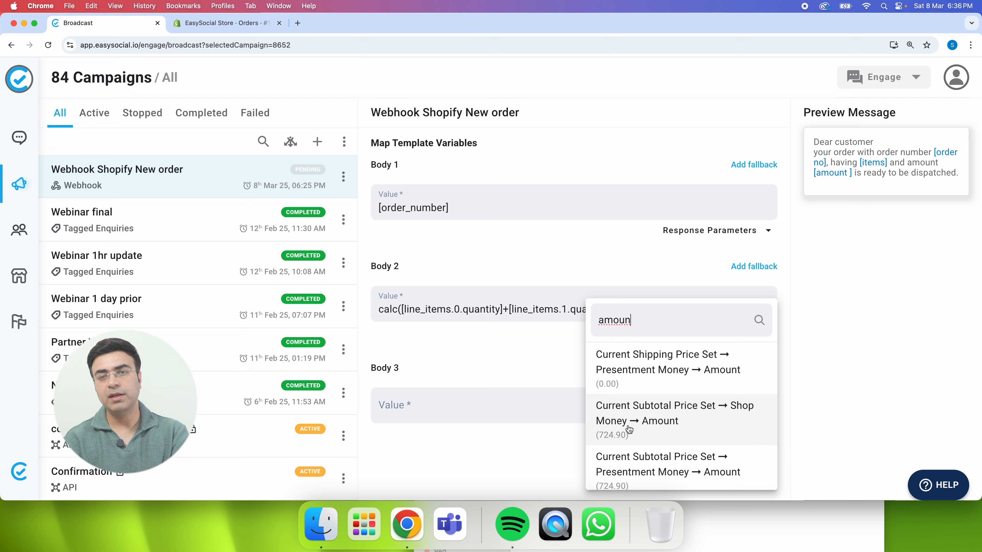
pyautogui.scroll(-1, 629, 429)
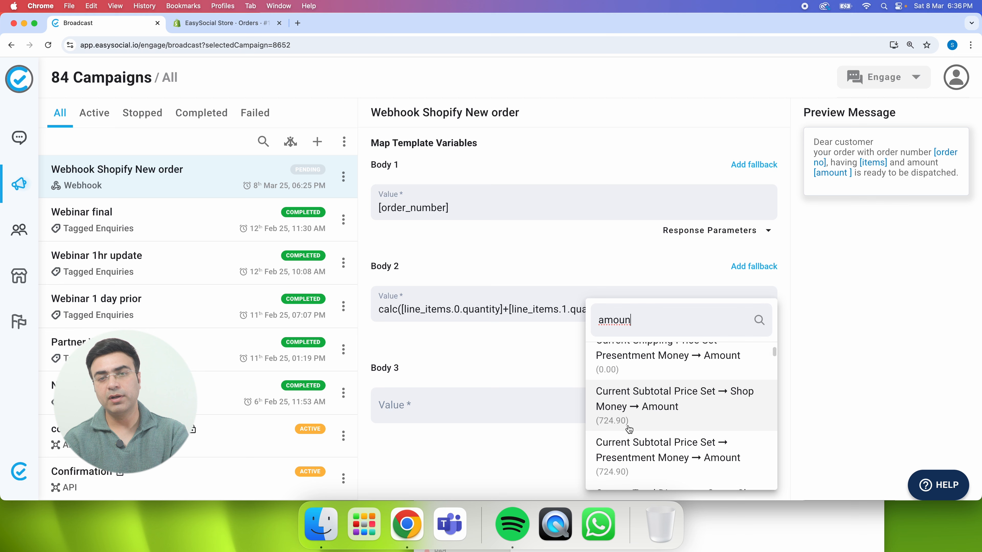
pyautogui.scroll(-3, 629, 428)
pyautogui.scroll(-6, 629, 428)
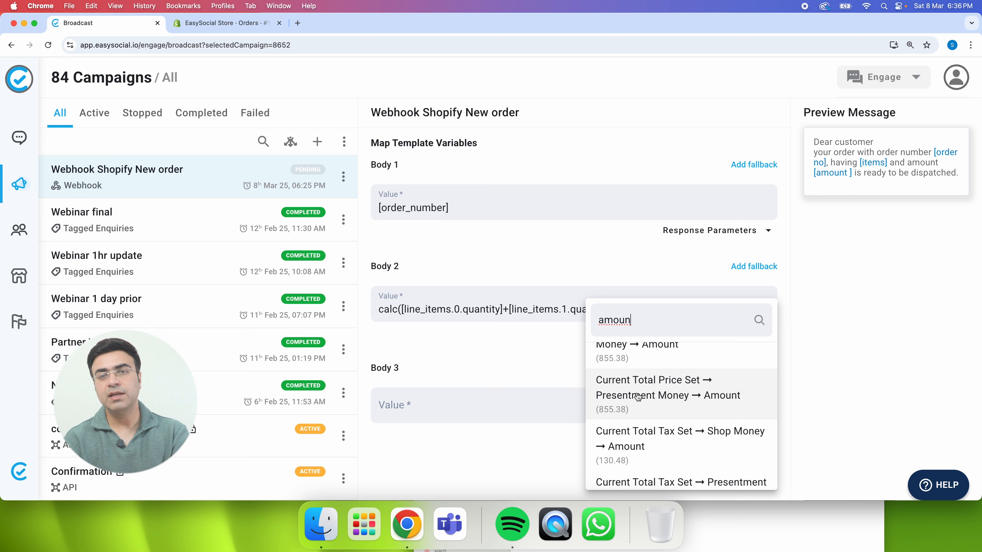
pyautogui.click(681, 399)
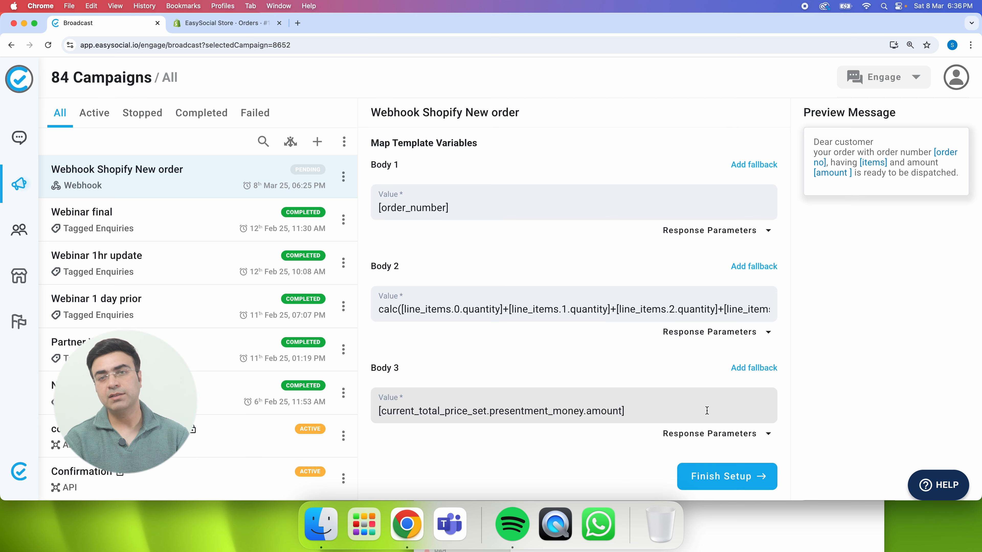
# - Review the mapped template variables for Body 1 to Body 3 and finish the campaign setup
pyautogui.scroll(5, 706, 408)
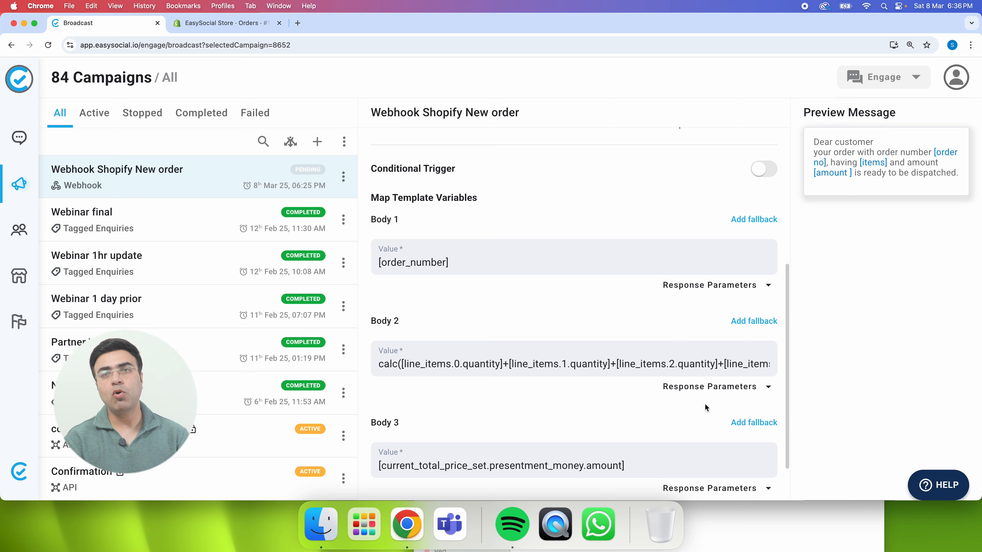
pyautogui.scroll(-3, 704, 403)
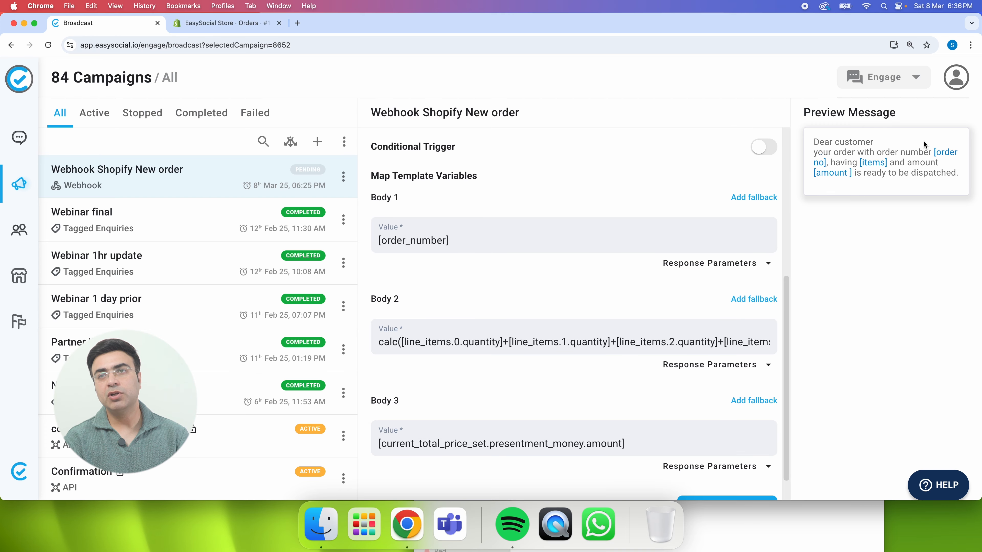
pyautogui.scroll(-2, 760, 309)
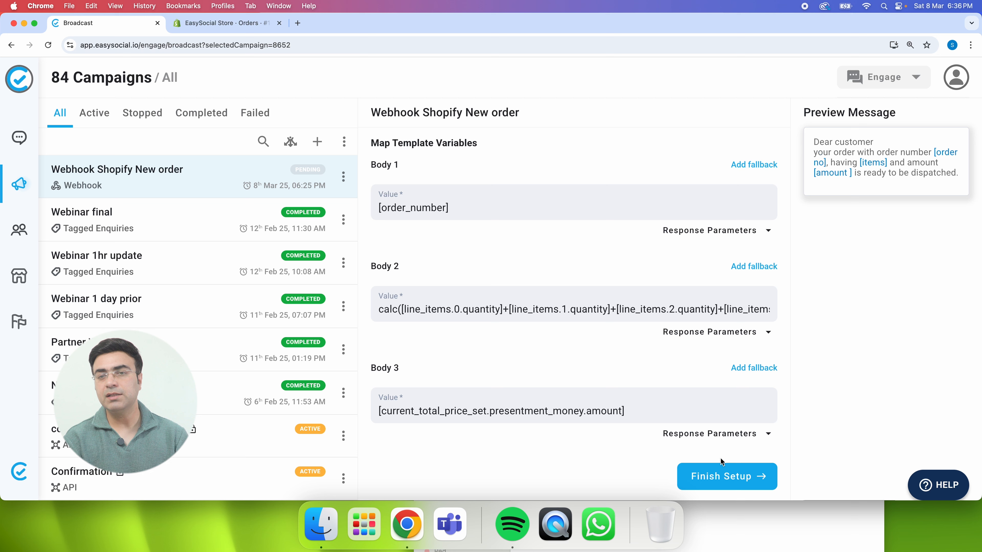
pyautogui.click(718, 479)
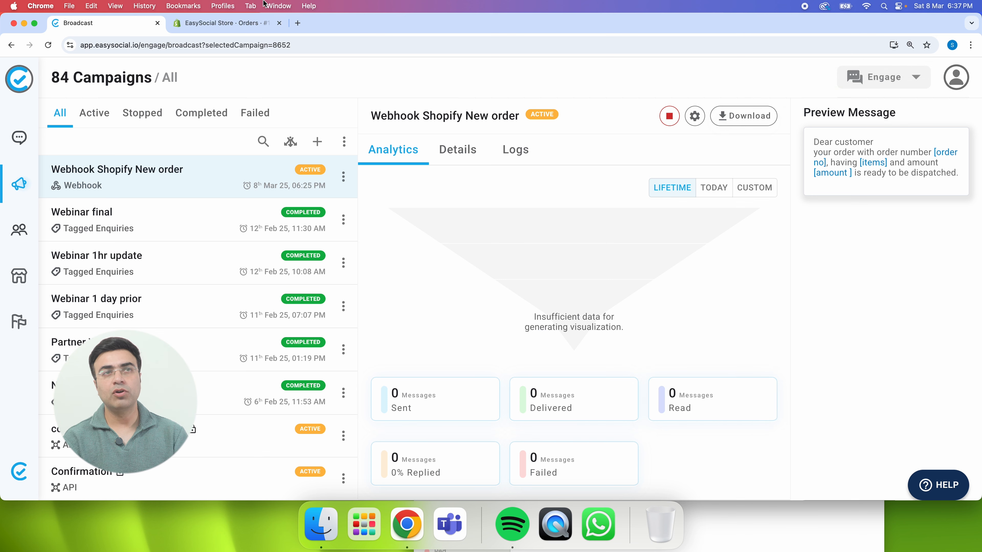
# - Switch to the Shopify store and start a new order containing the product The Collection Snowboard: Oxygen
pyautogui.click(230, 23)
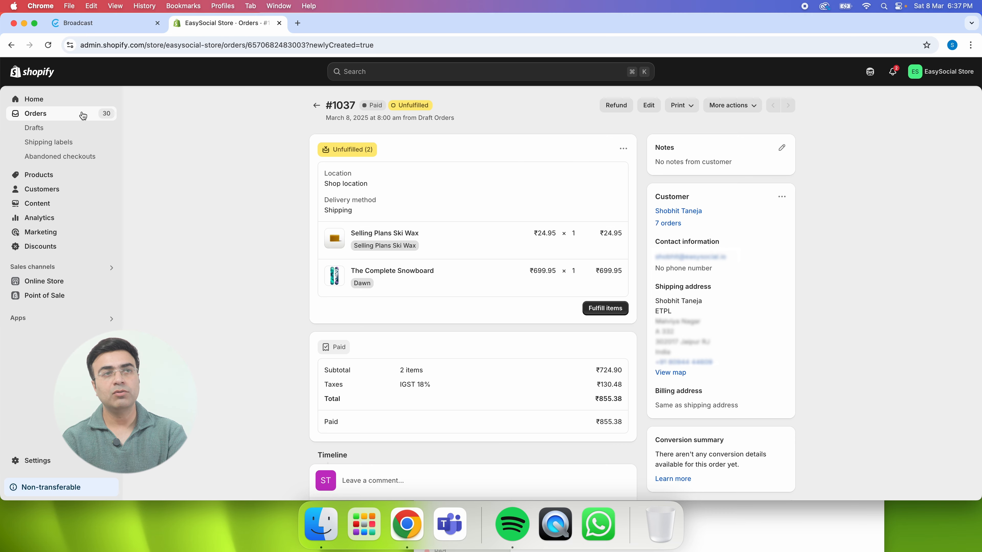
pyautogui.click(90, 115)
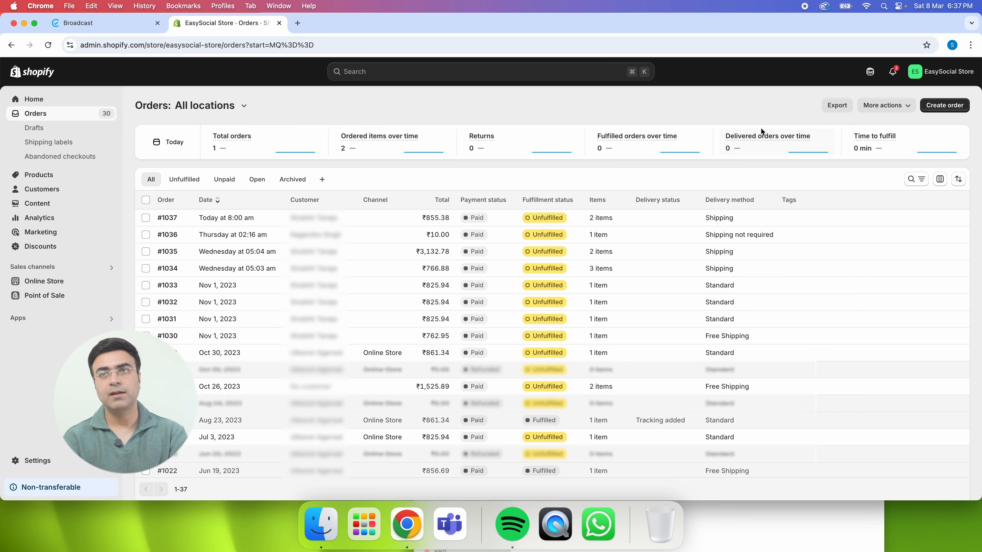
pyautogui.click(958, 106)
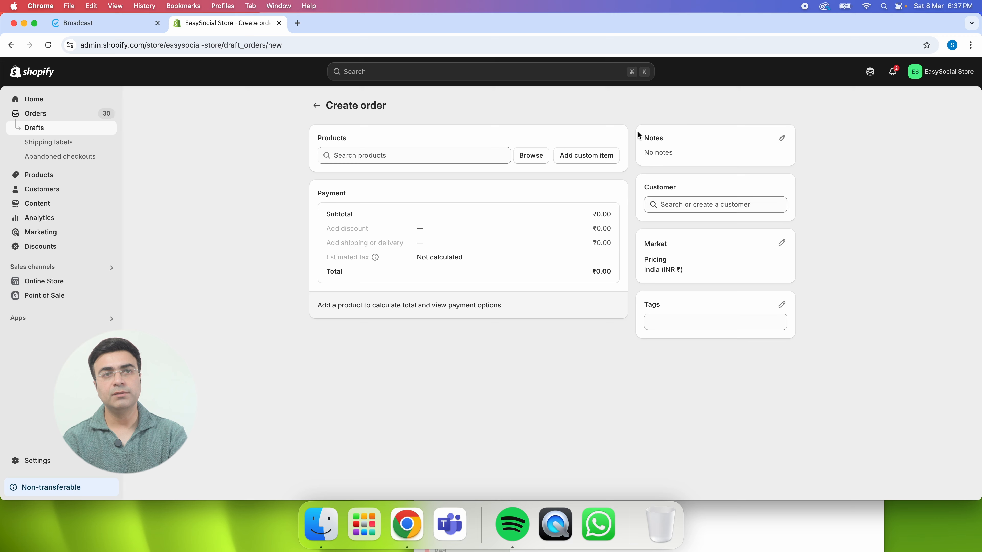
pyautogui.click(535, 157)
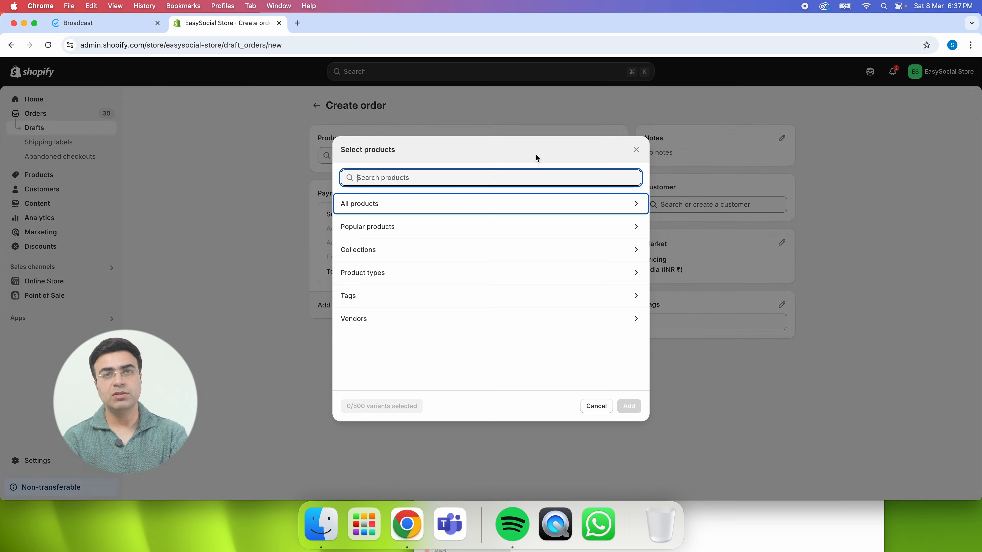
pyautogui.click(576, 212)
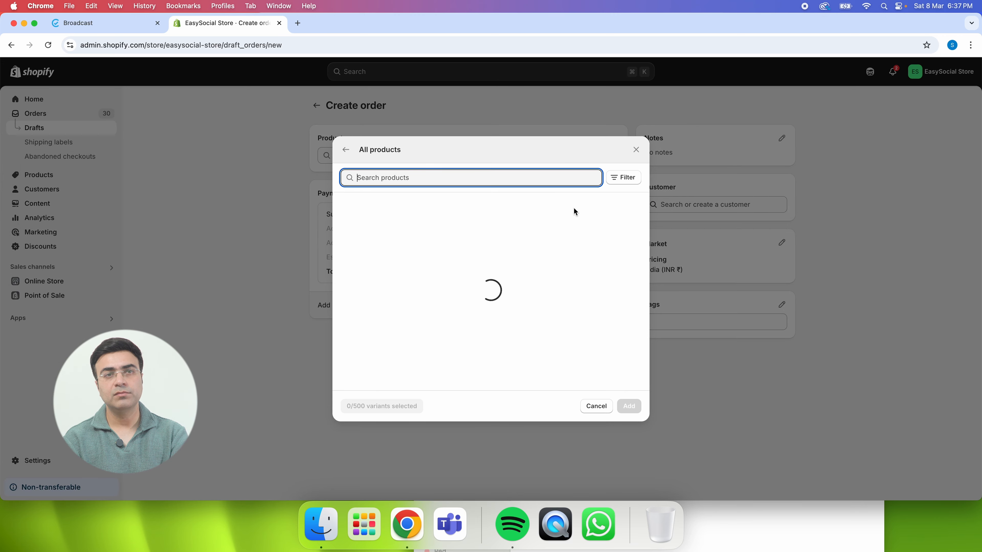
pyautogui.scroll(-5, 560, 284)
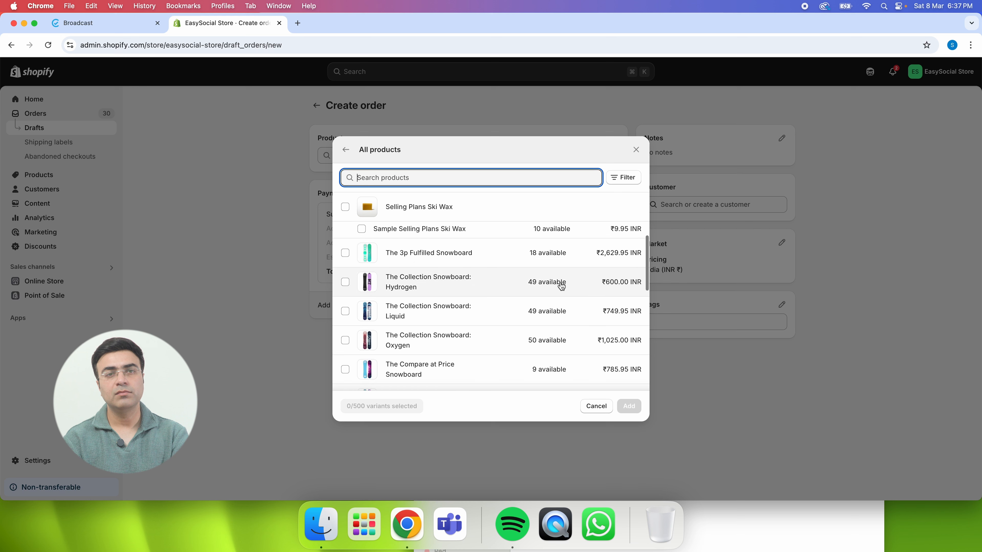
pyautogui.click(422, 313)
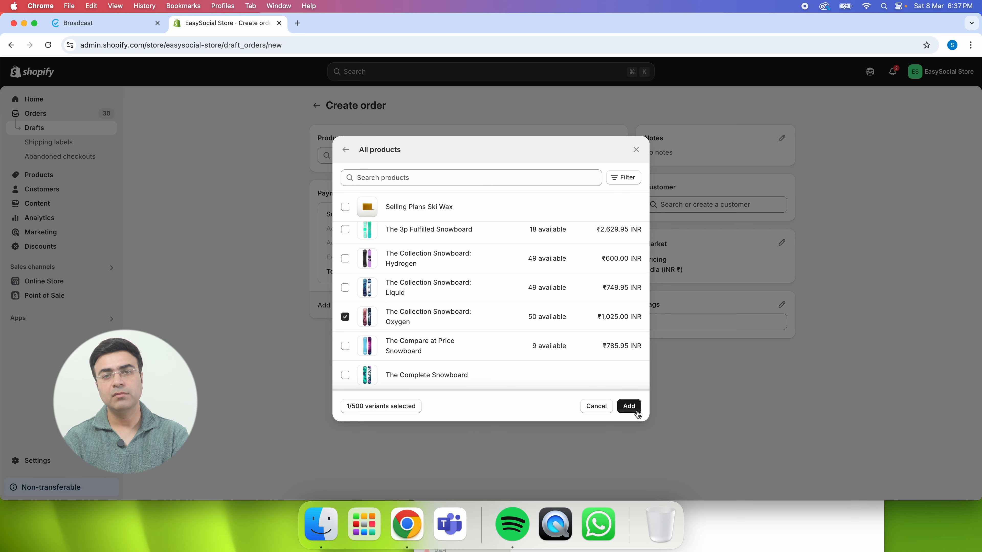
pyautogui.click(629, 406)
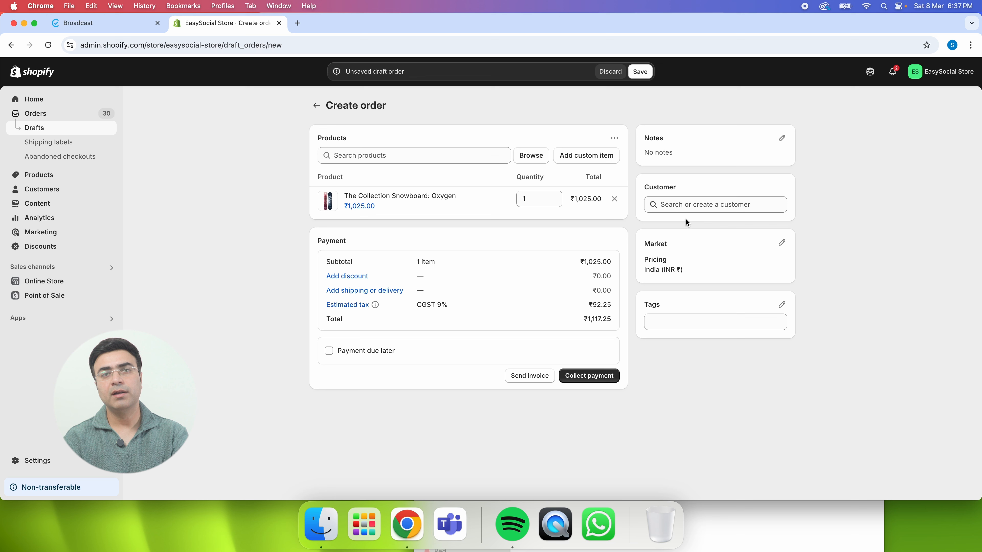
# - Search for the existing customer by name and assign them to the draft order
pyautogui.click(685, 204)
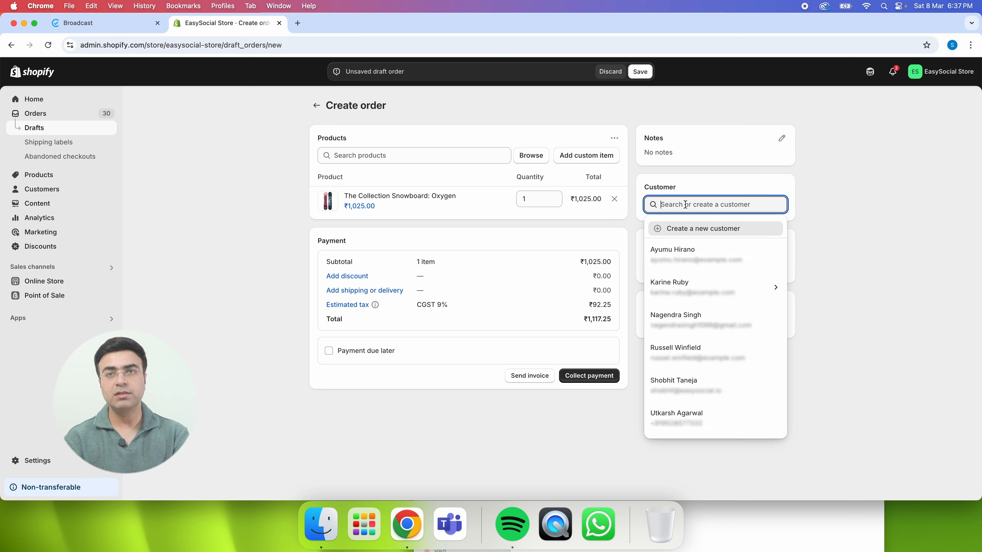
pyautogui.write('shobh')
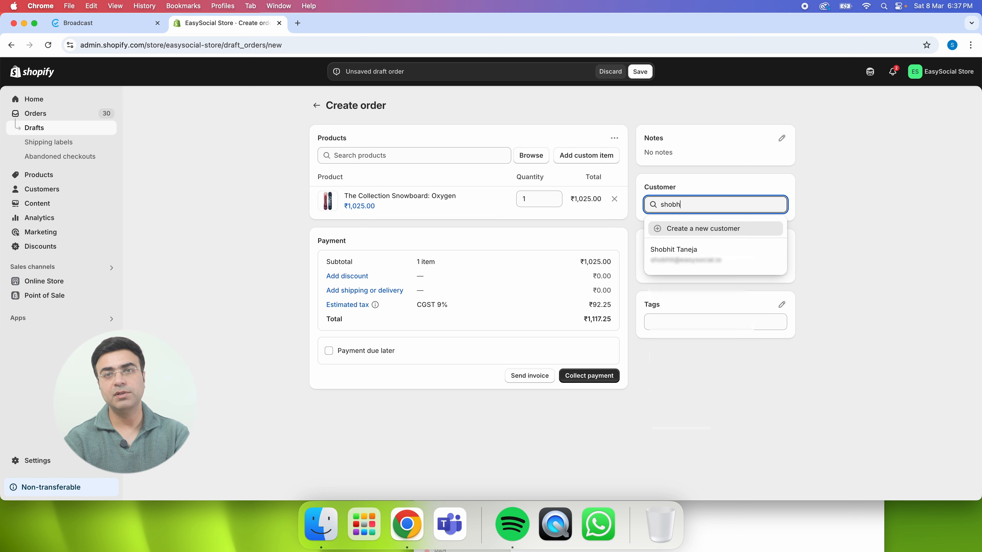
pyautogui.click(688, 252)
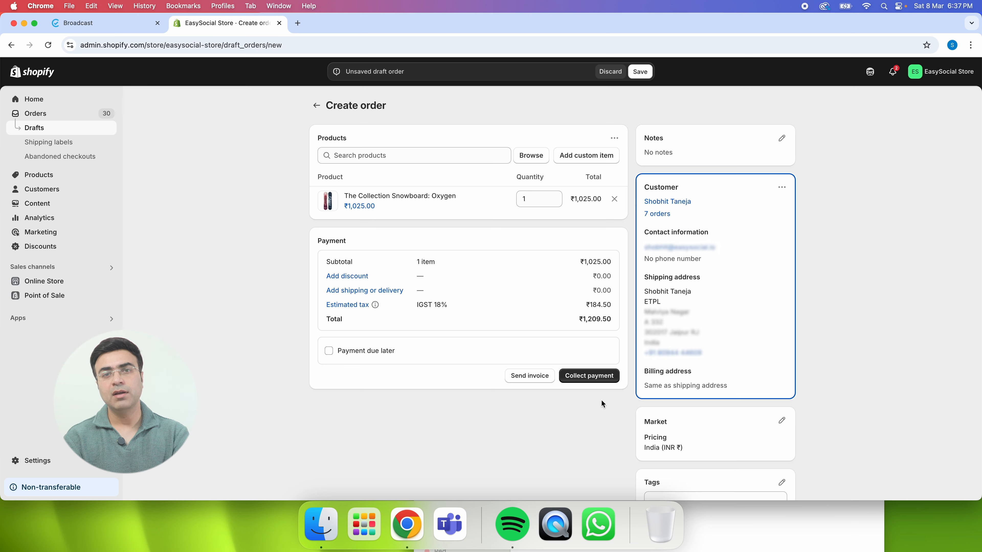
# - Mark the draft order as paid with the payment method Other and create the order
pyautogui.click(594, 379)
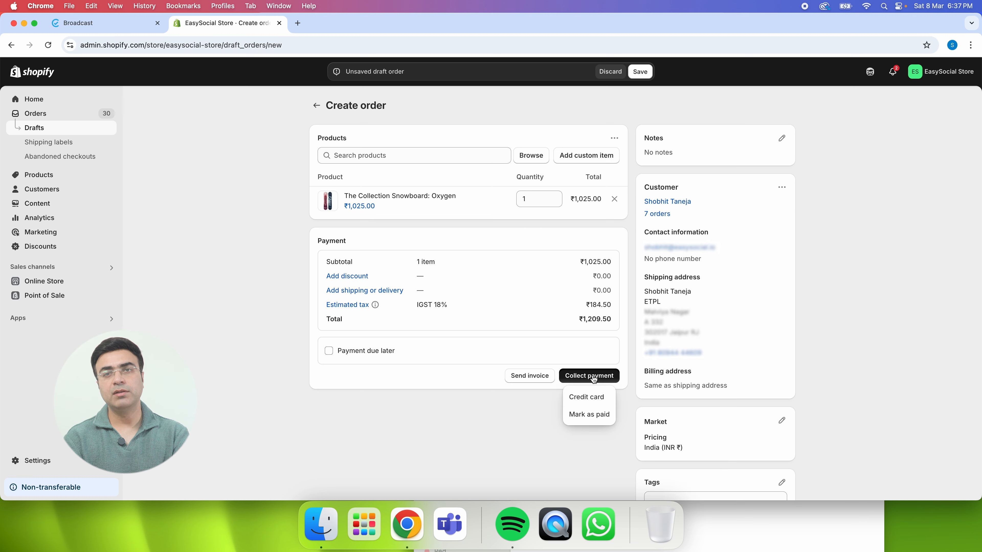
pyautogui.click(590, 415)
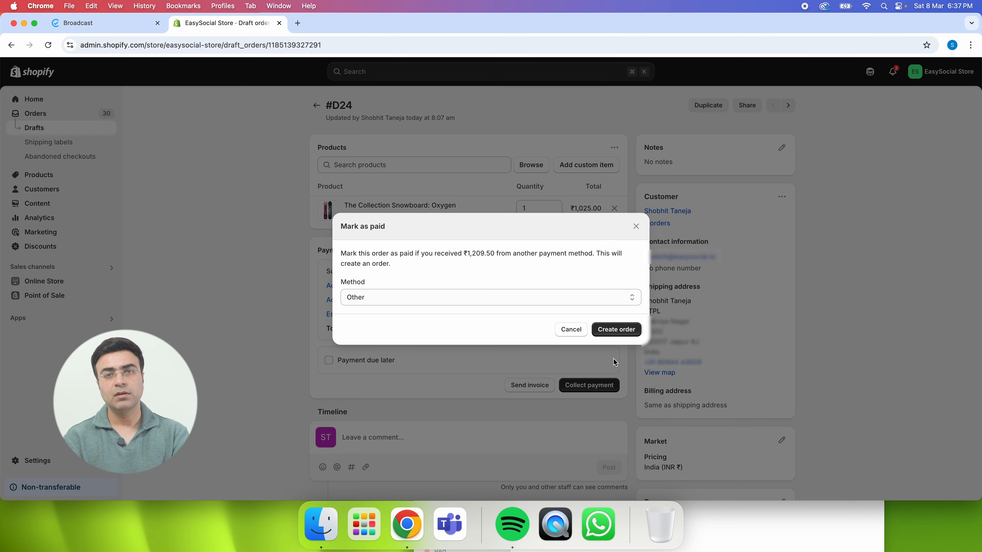
pyautogui.click(616, 334)
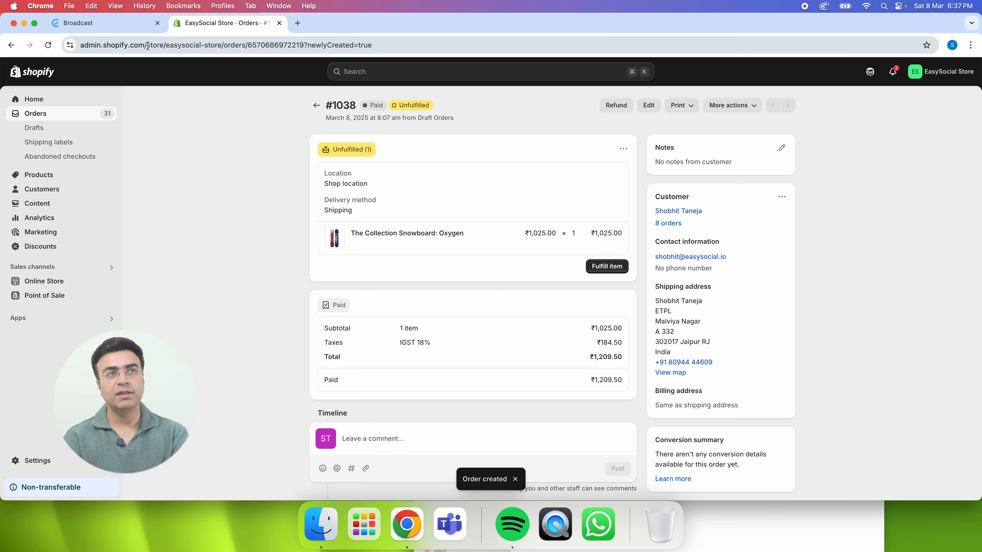
# - Switch back to EasySocial and reopen the Webhook Shopify New order campaign to check its refreshed message analytics
pyautogui.click(118, 24)
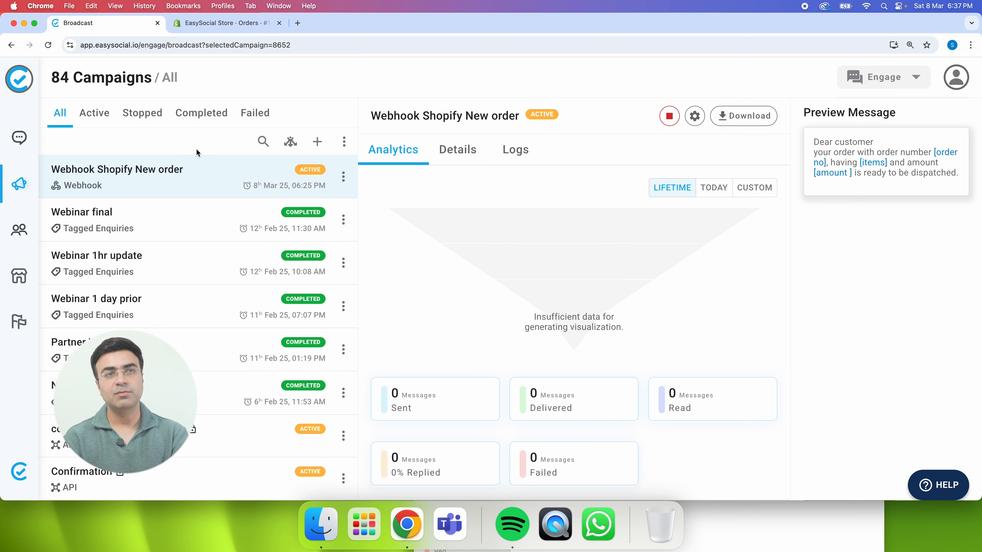
pyautogui.click(197, 174)
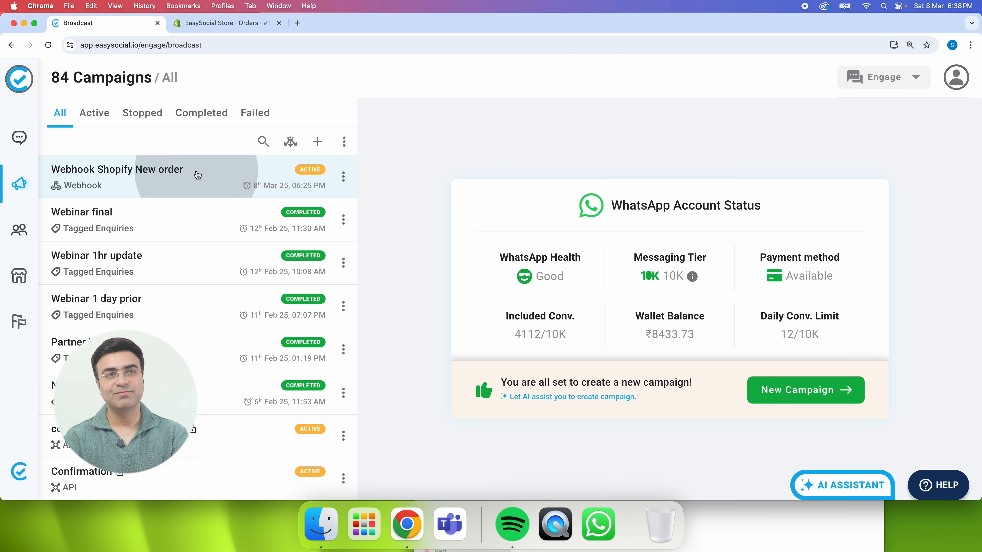
pyautogui.click(198, 175)
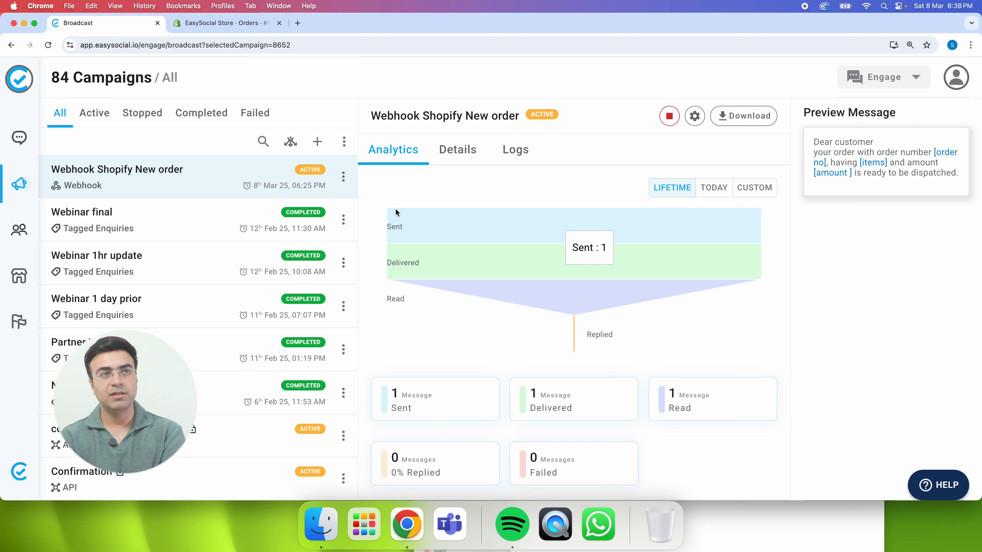
# - Read the order broadcast message in the test customer's chat and return to the campaigns list
pyautogui.click(20, 142)
pyautogui.click(170, 189)
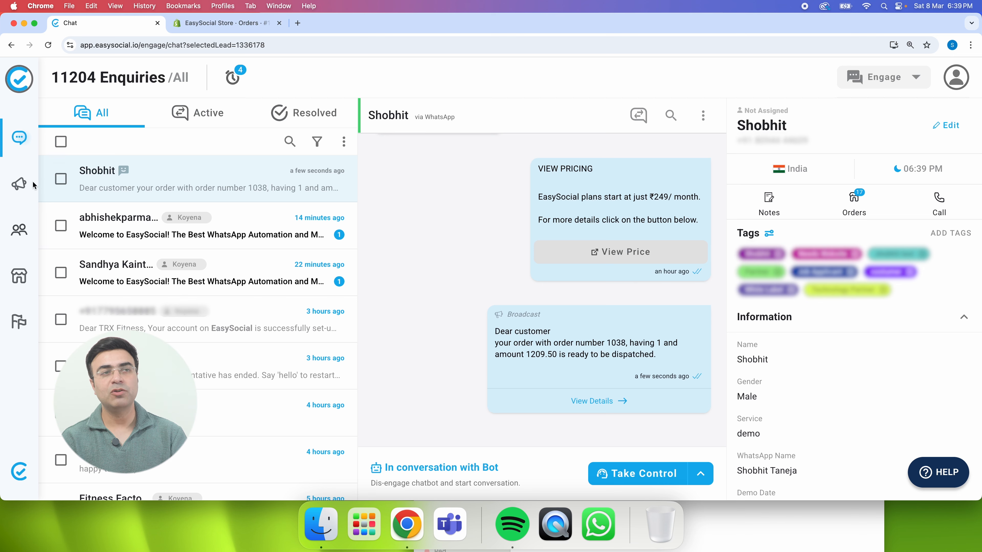
pyautogui.click(19, 184)
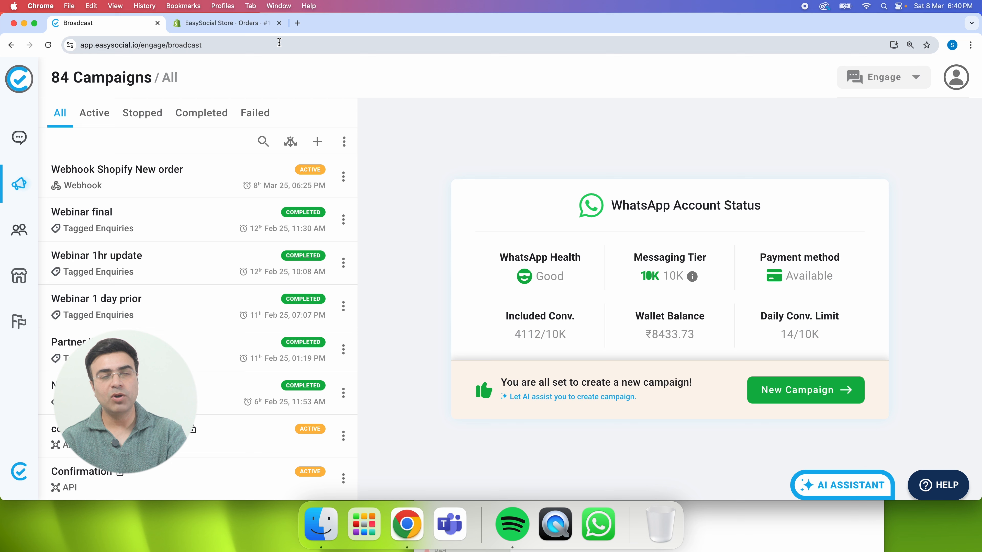
# - Open the CallerDesk website in a new browser tab and sign in with the saved account email and password
pyautogui.click(298, 24)
pyautogui.write('caller')
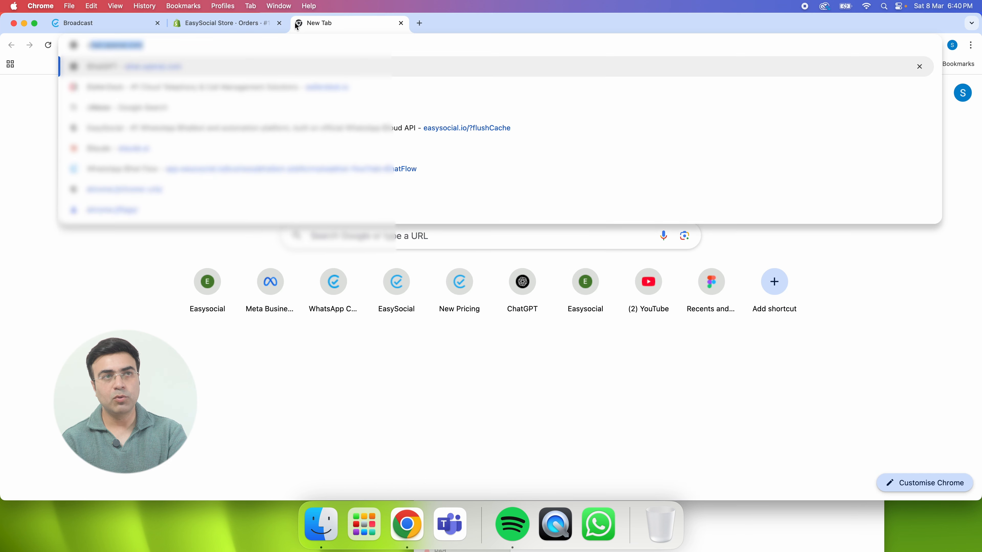
pyautogui.press('Return')
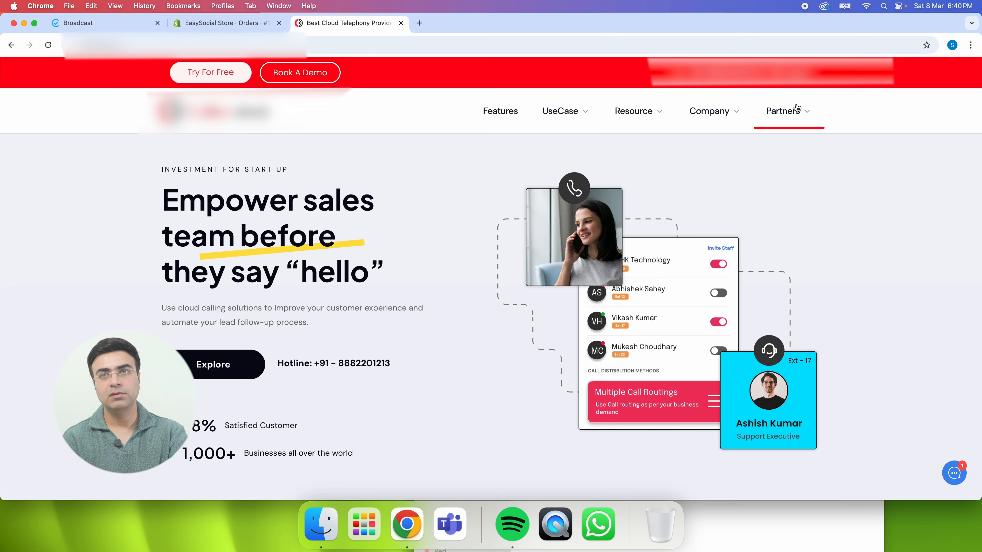
pyautogui.click(791, 80)
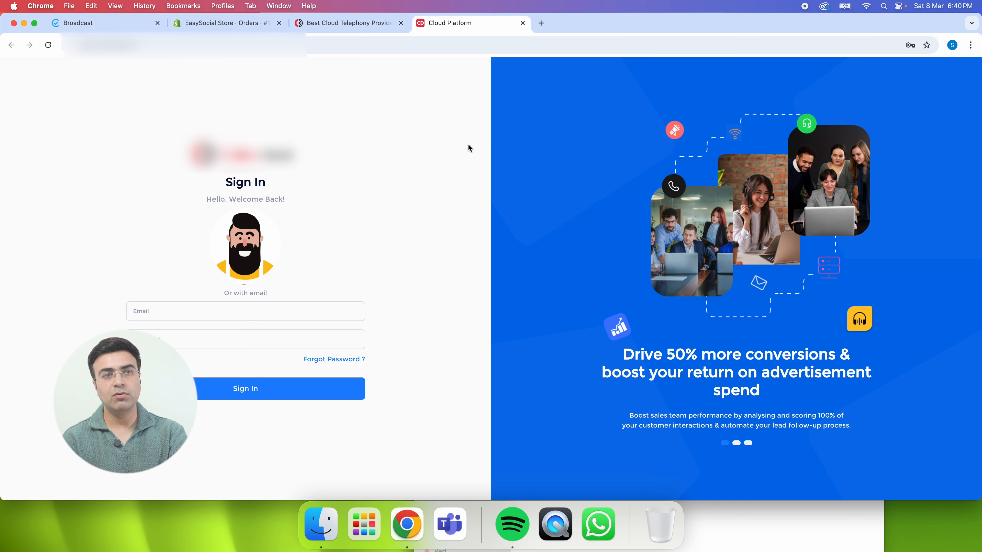
pyautogui.click(334, 313)
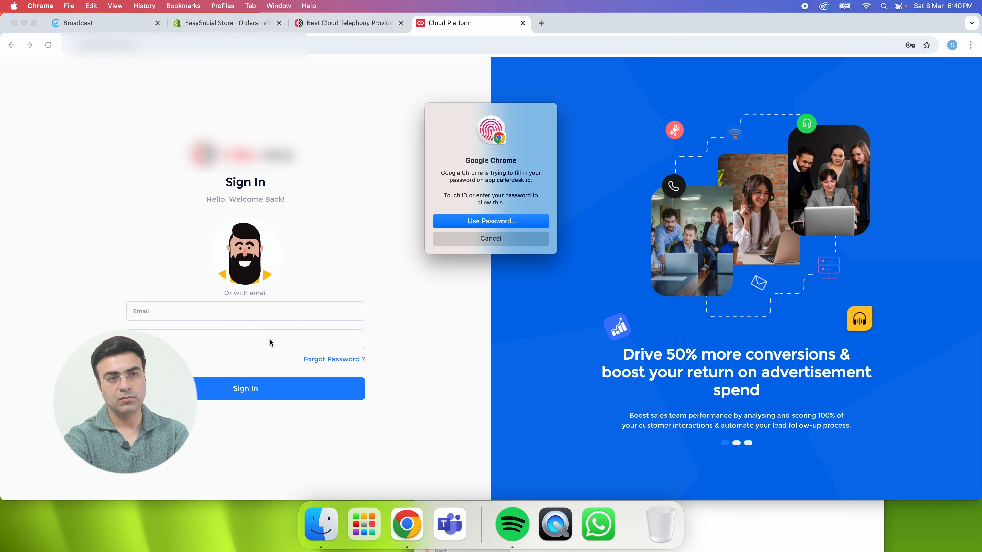
pyautogui.click(250, 388)
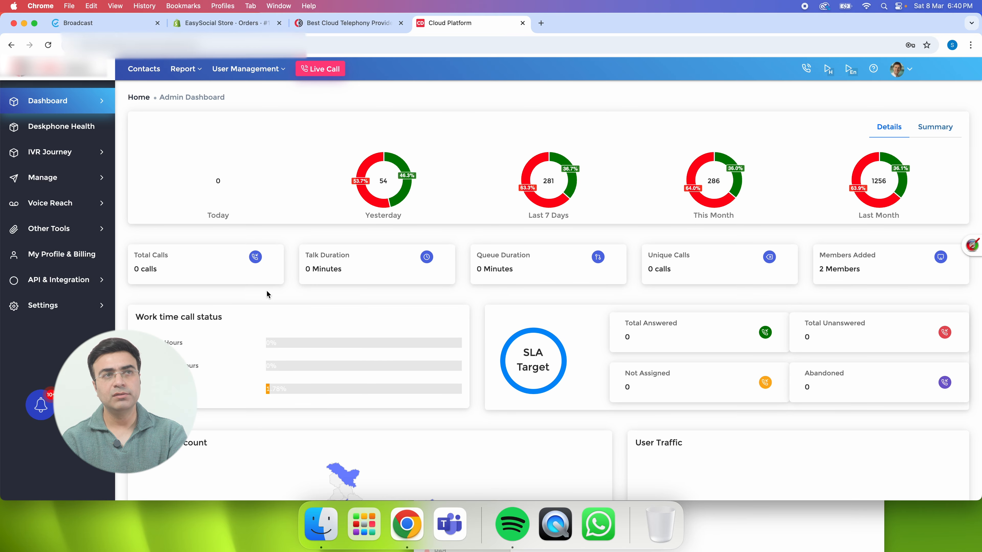
# - Open the webhook integration page in CallerDesk and start creating a new webhook, ready for its URL
pyautogui.click(58, 280)
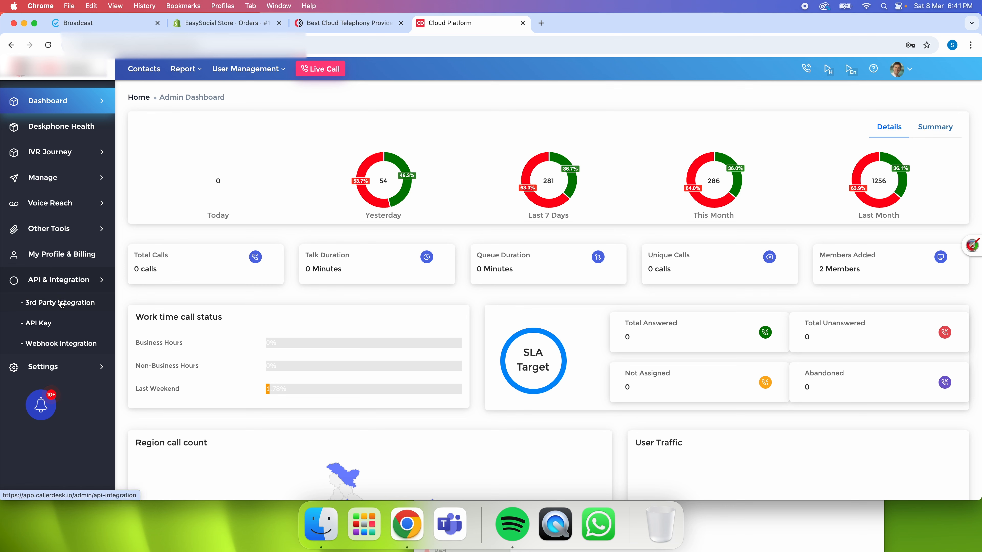
pyautogui.click(59, 350)
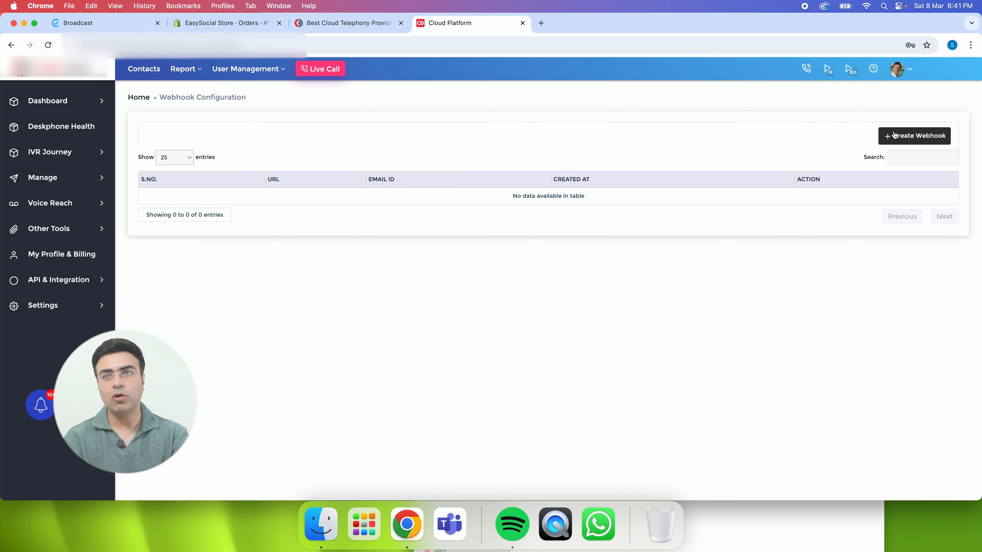
pyautogui.click(897, 139)
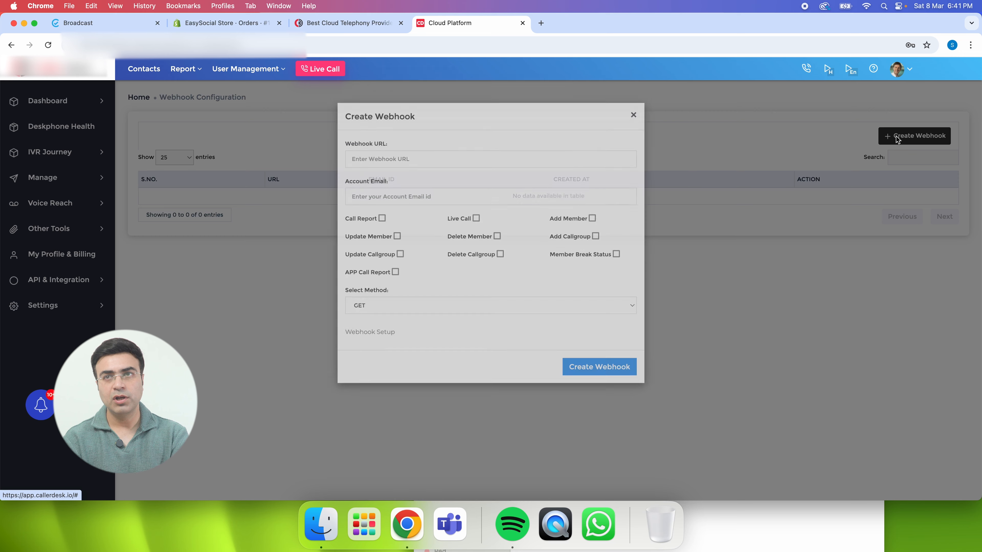
pyautogui.click(557, 189)
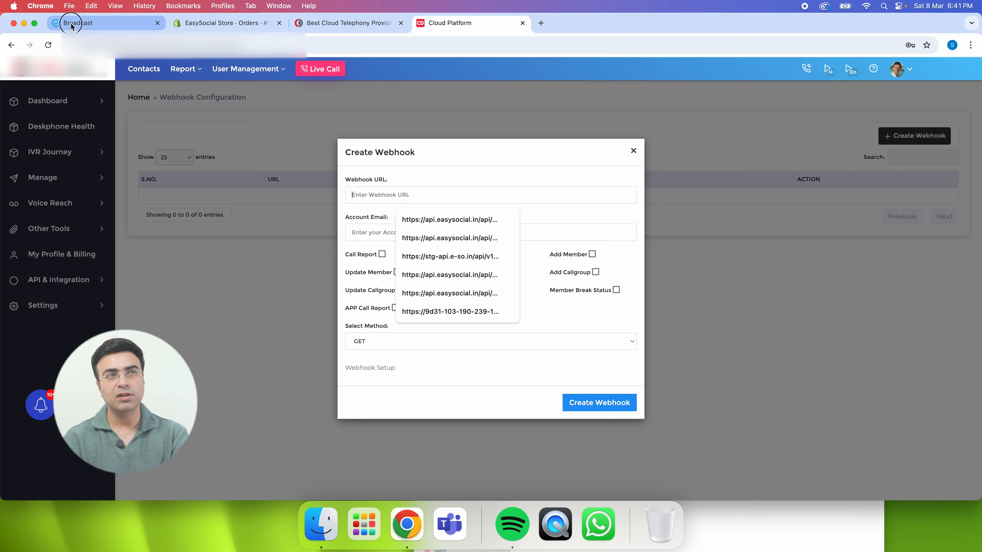
# - Switch to EasySocial and set up a new campaign named Missed Call with the campaign type Webhook Notification
pyautogui.click(55, 24)
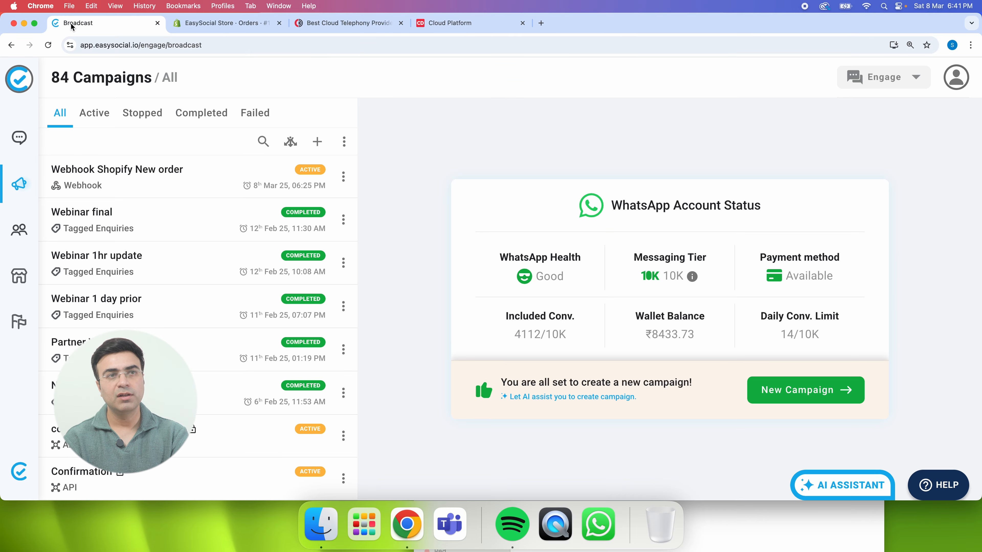
pyautogui.click(317, 142)
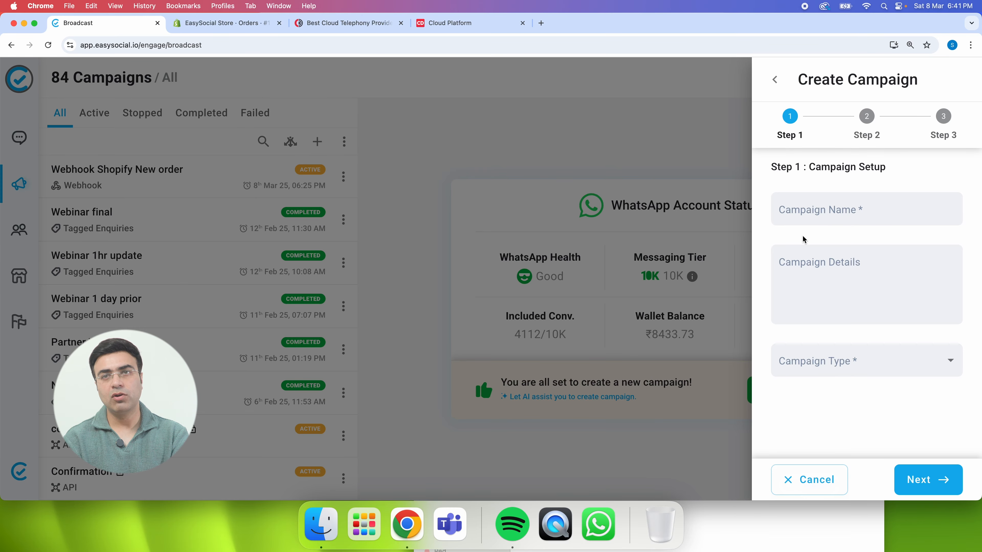
pyautogui.click(806, 210)
pyautogui.write('Mi')
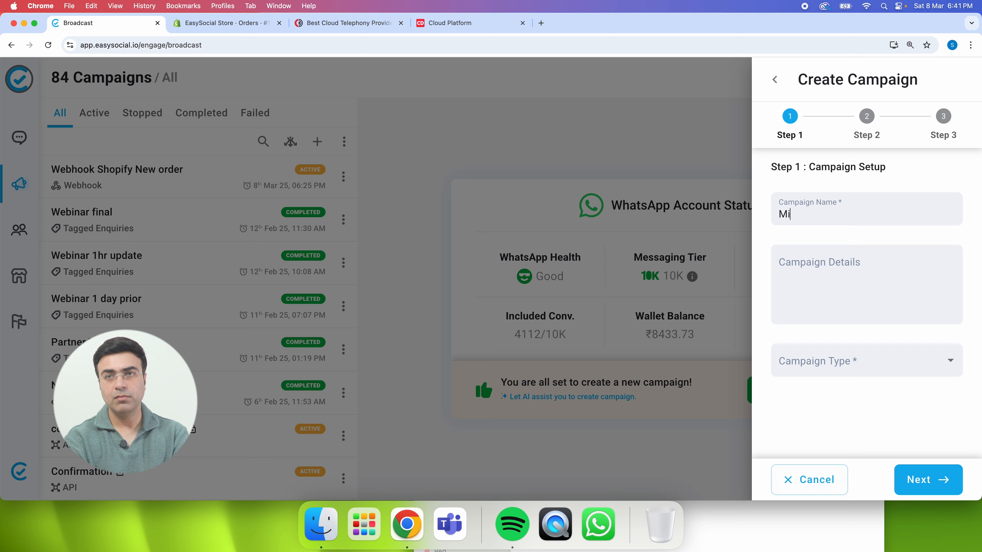
pyautogui.write('ssed Call')
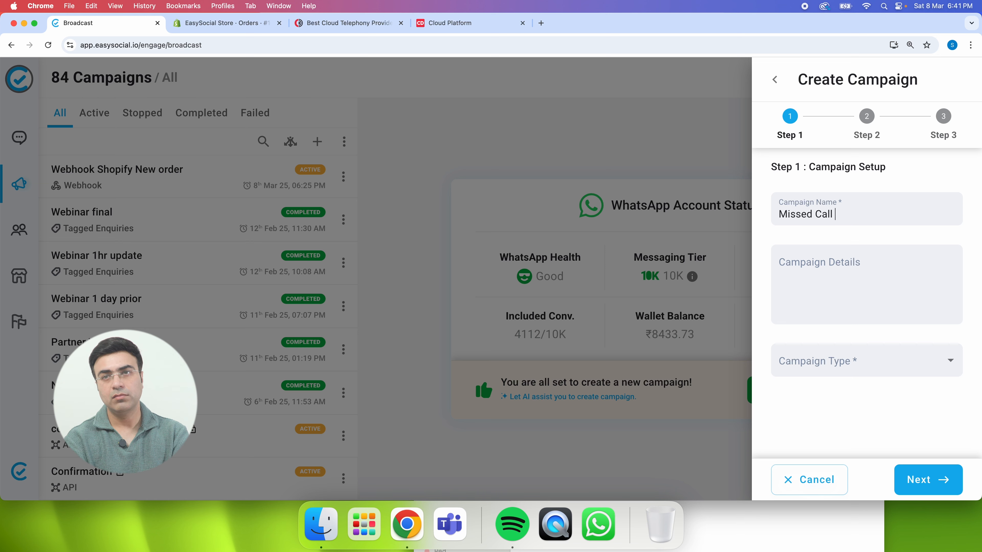
pyautogui.click(834, 372)
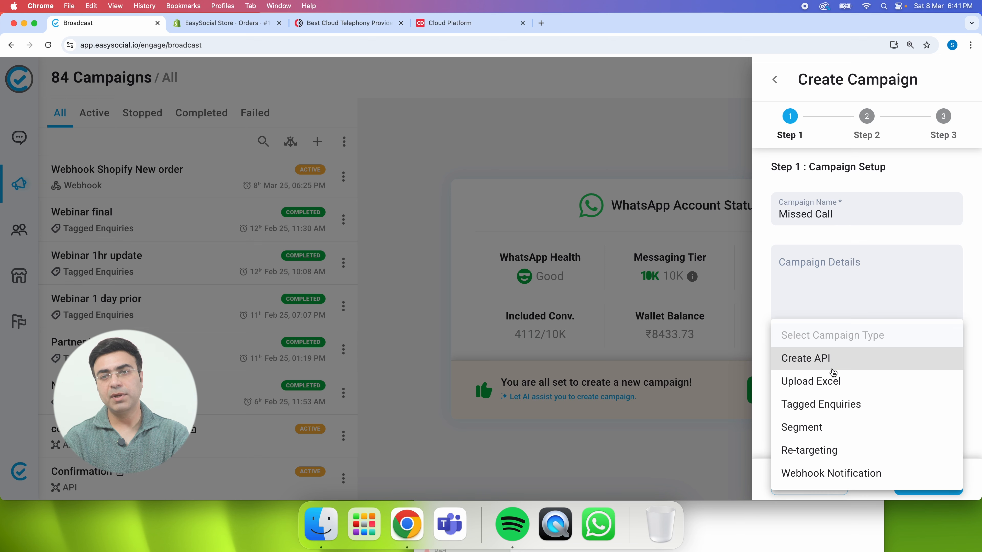
pyautogui.click(833, 476)
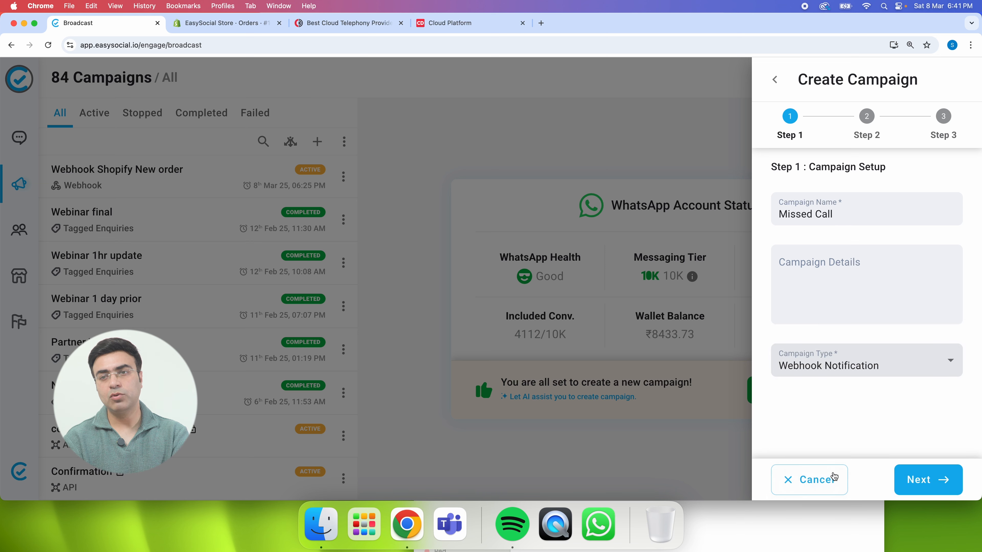
pyautogui.click(930, 480)
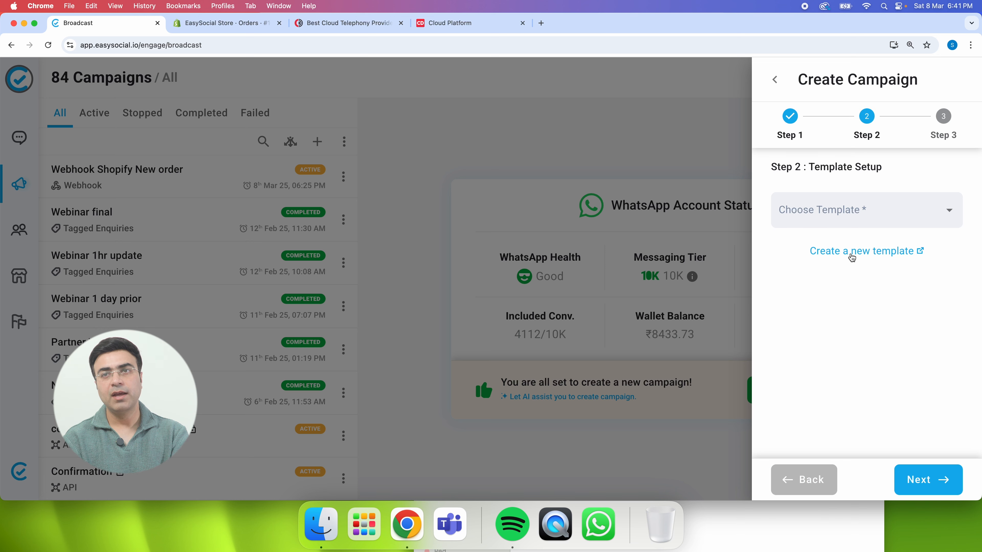
# - Complete and send the campaign using the missed_call template, with frequent requests disabled for 10 minutes
pyautogui.click(849, 216)
pyautogui.write('missed')
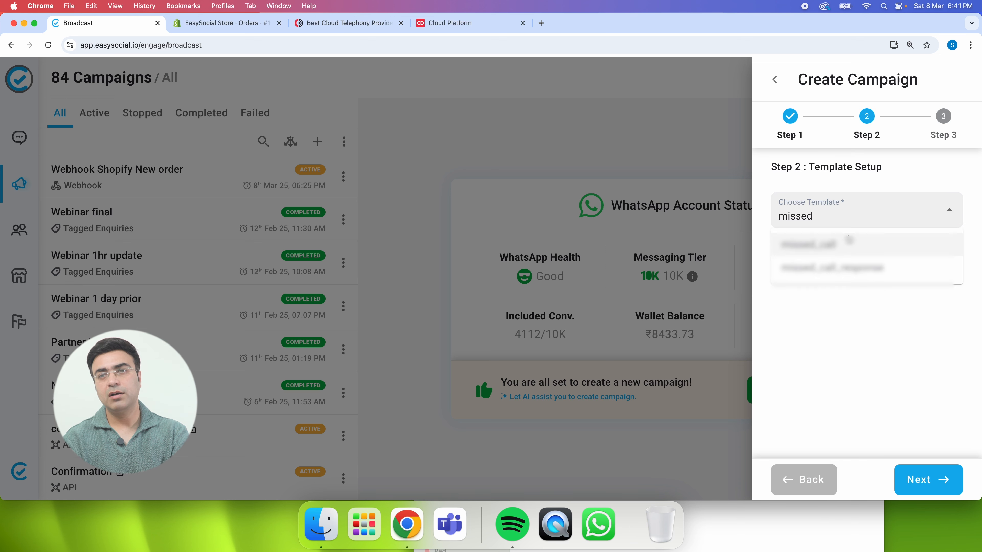
pyautogui.click(848, 241)
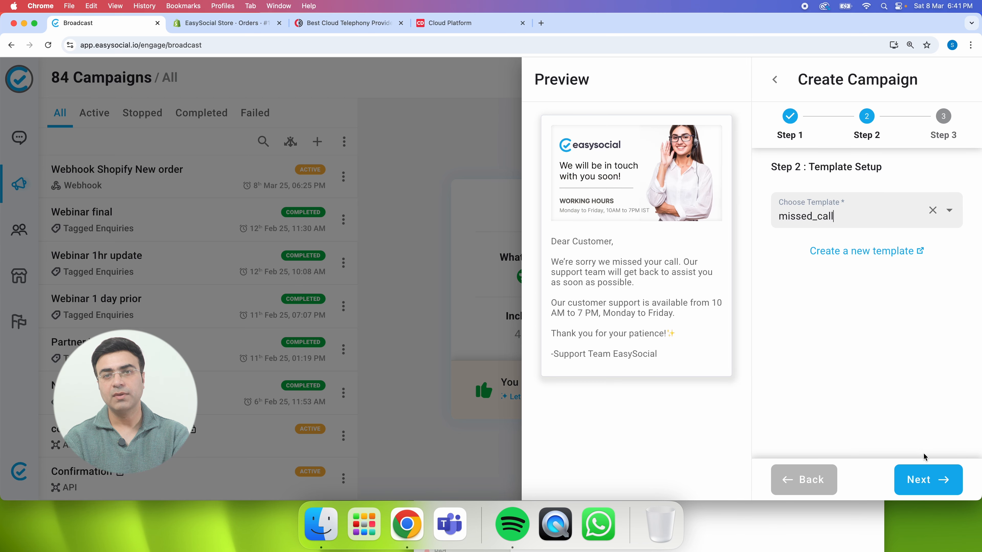
pyautogui.click(927, 481)
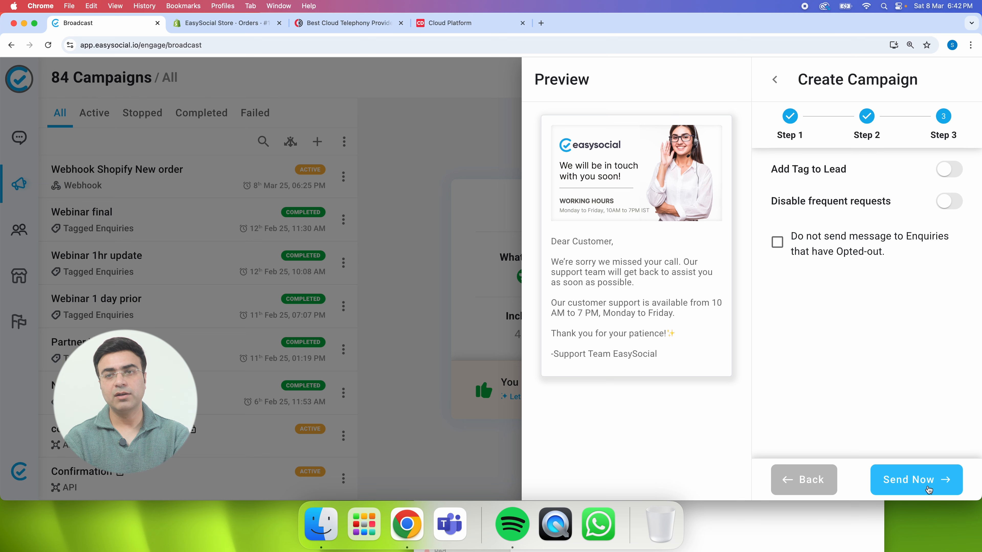
pyautogui.click(946, 203)
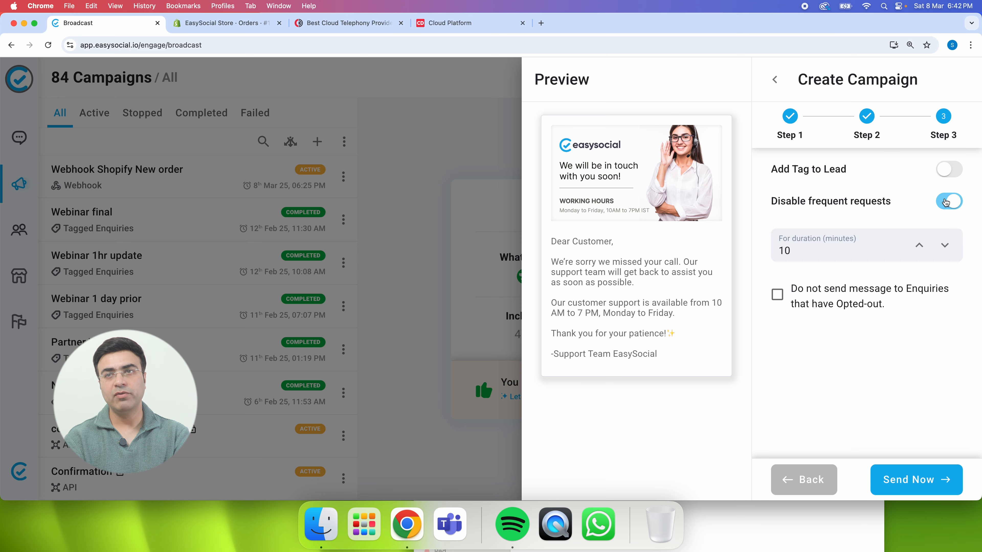
pyautogui.click(889, 483)
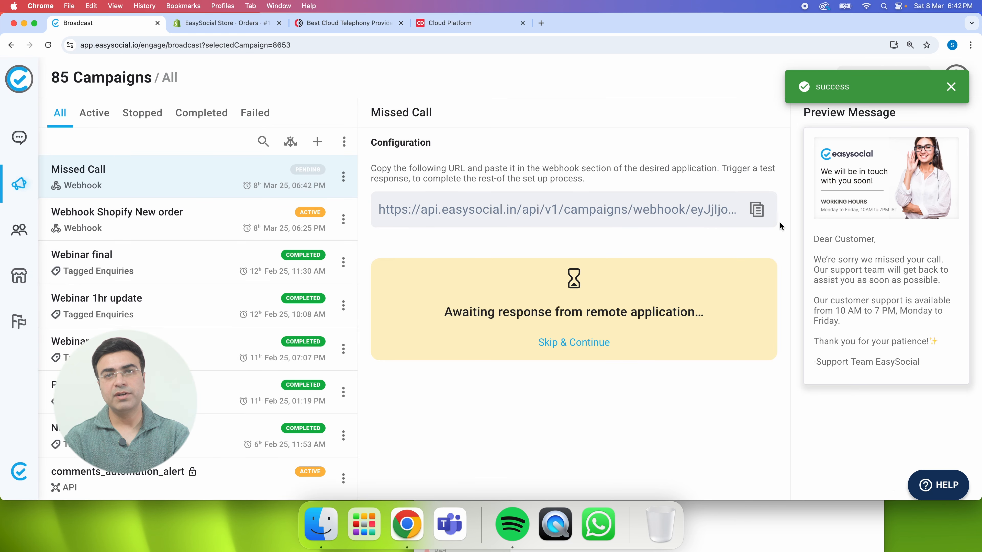
# - Copy the Missed Call campaign's webhook URL into the new CallerDesk webhook and fill in the saved account email
pyautogui.click(757, 209)
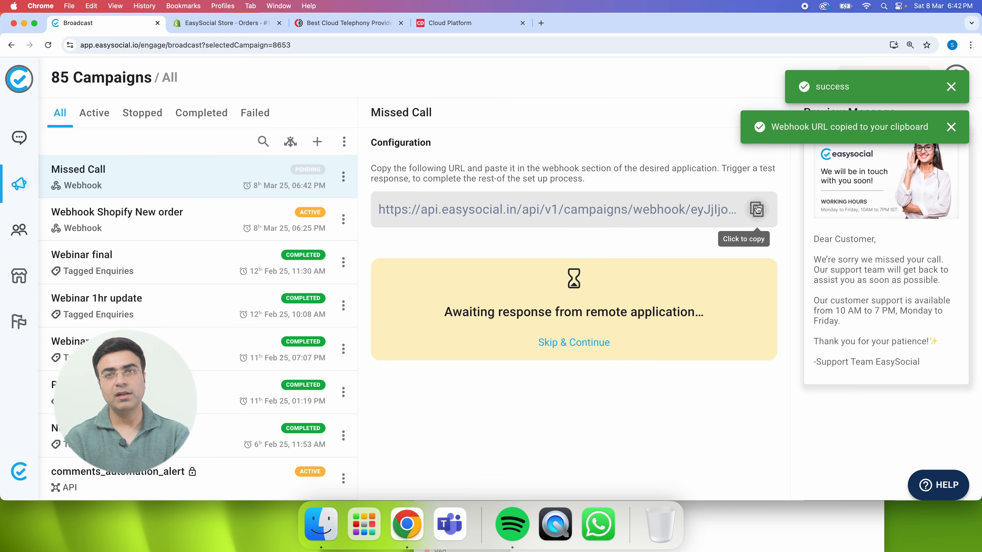
pyautogui.click(460, 23)
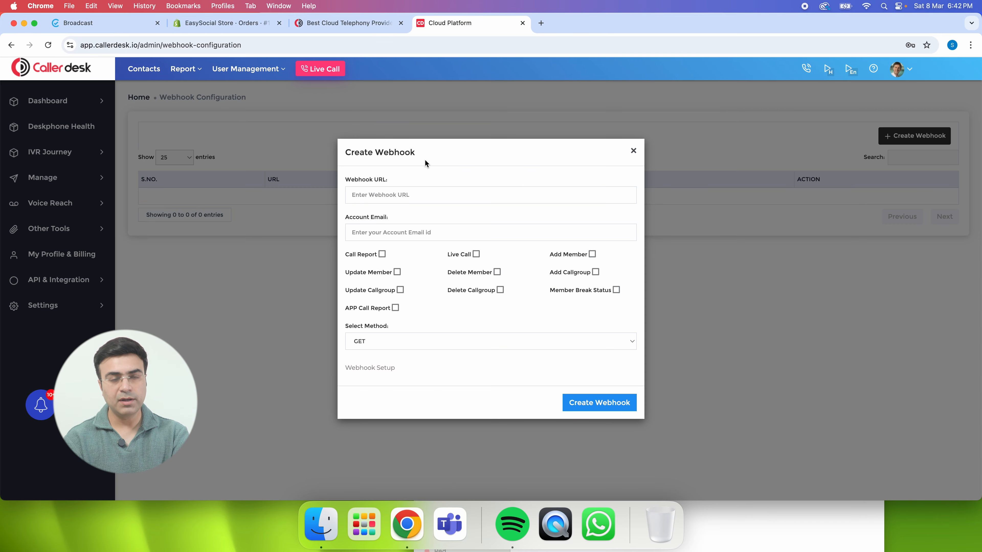
pyautogui.press('super+v')
pyautogui.click(398, 233)
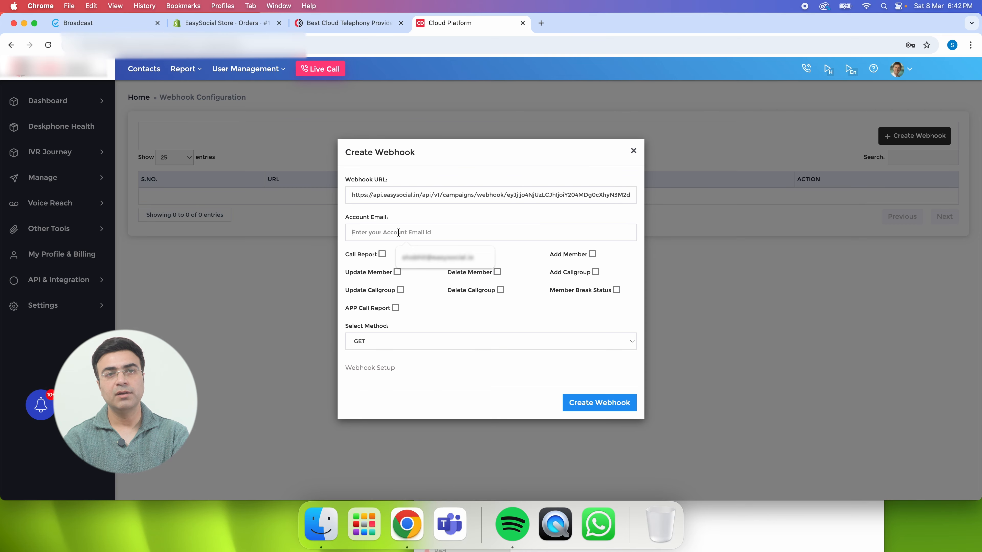
pyautogui.click(426, 255)
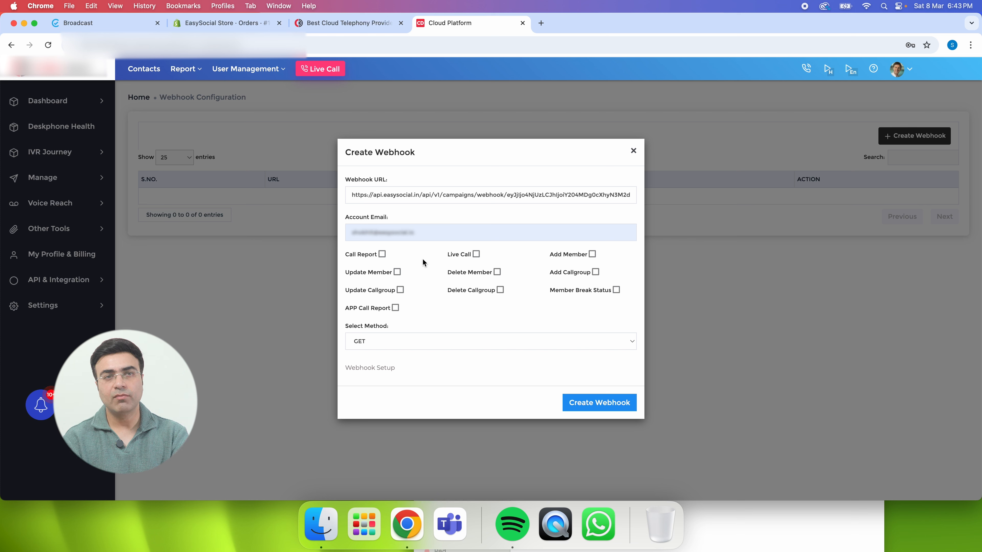
# - Enable Call Report for the webhook, set its method to POST and create it
pyautogui.click(382, 255)
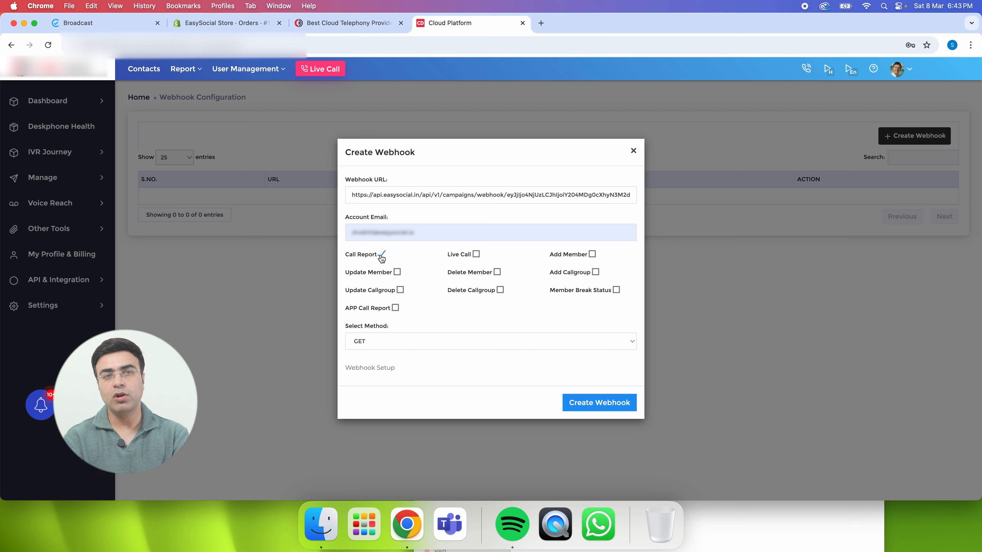
pyautogui.click(422, 337)
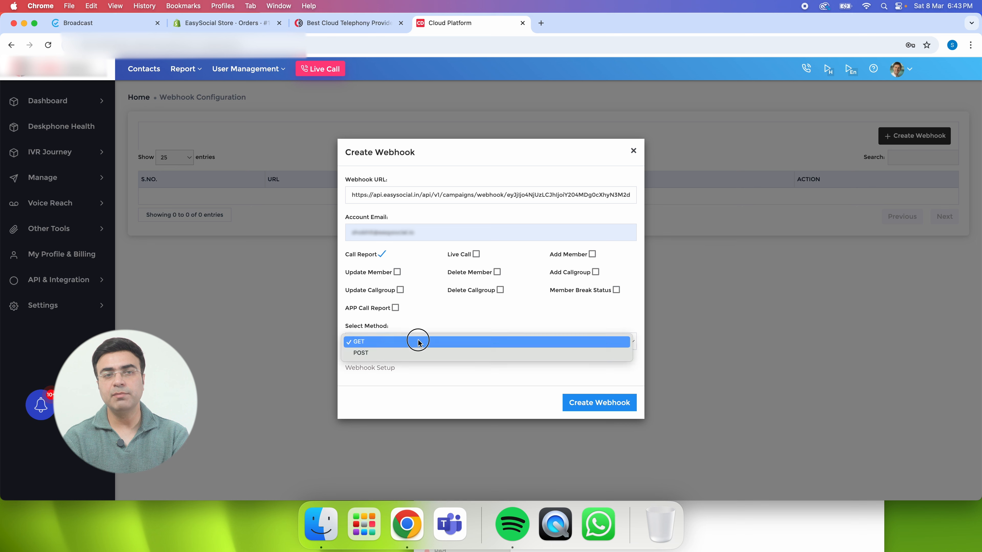
pyautogui.click(411, 351)
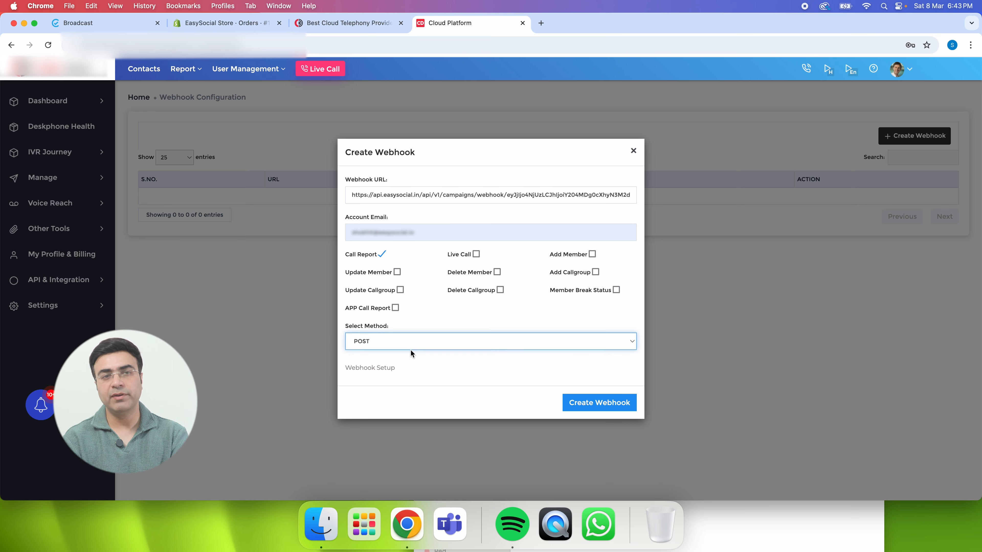
pyautogui.click(610, 411)
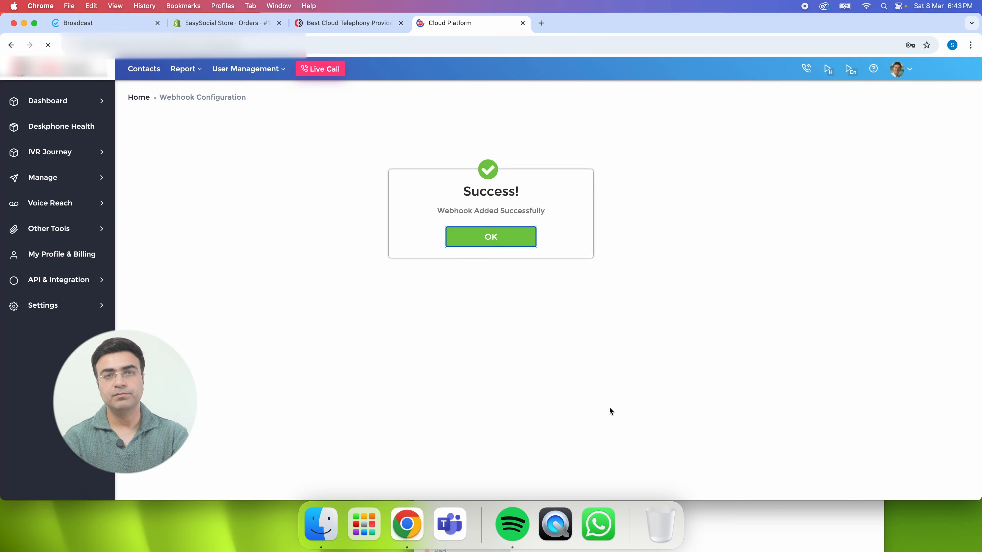
pyautogui.click(494, 247)
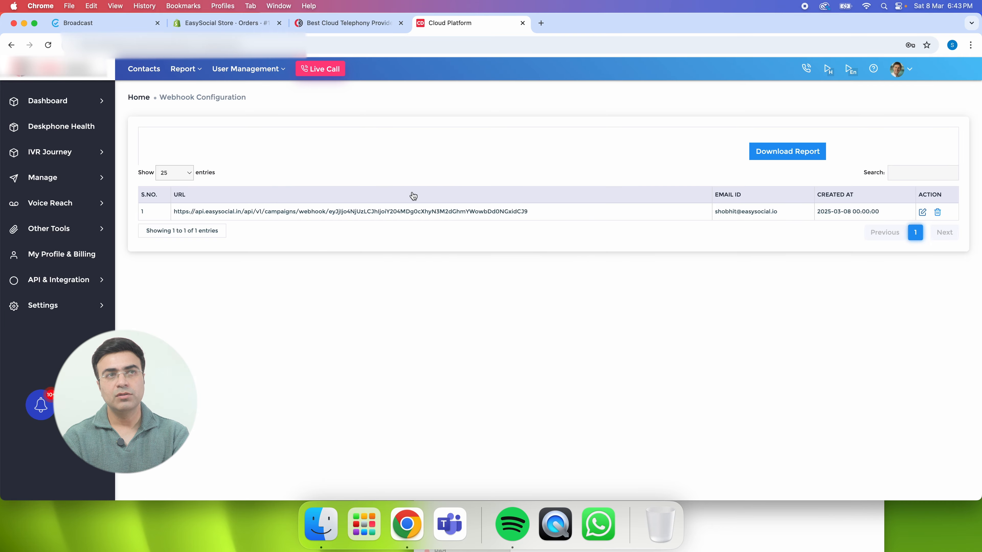
# - Return to the Missed Call campaign in EasySocial and map the contact number to Source Number prefixed with 91
pyautogui.click(123, 24)
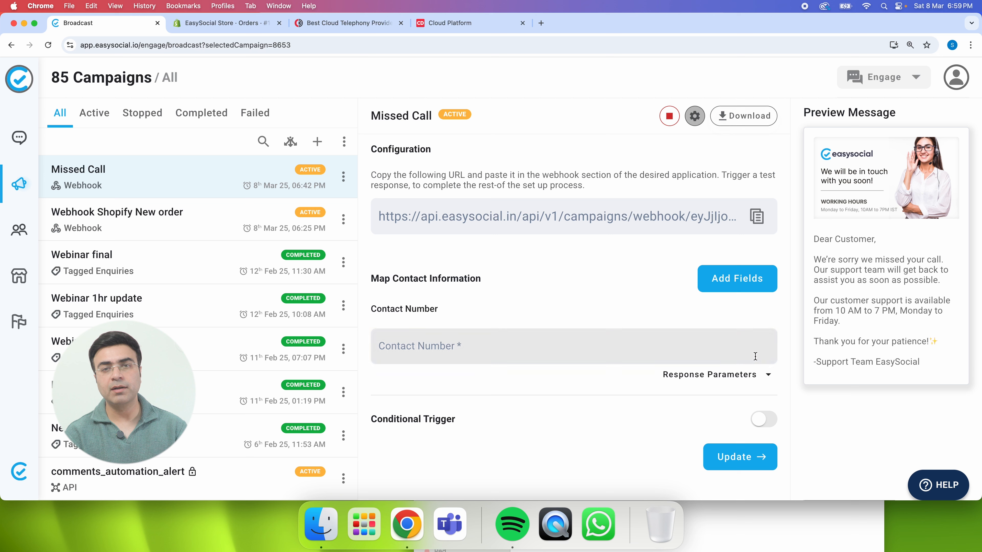
pyautogui.click(729, 378)
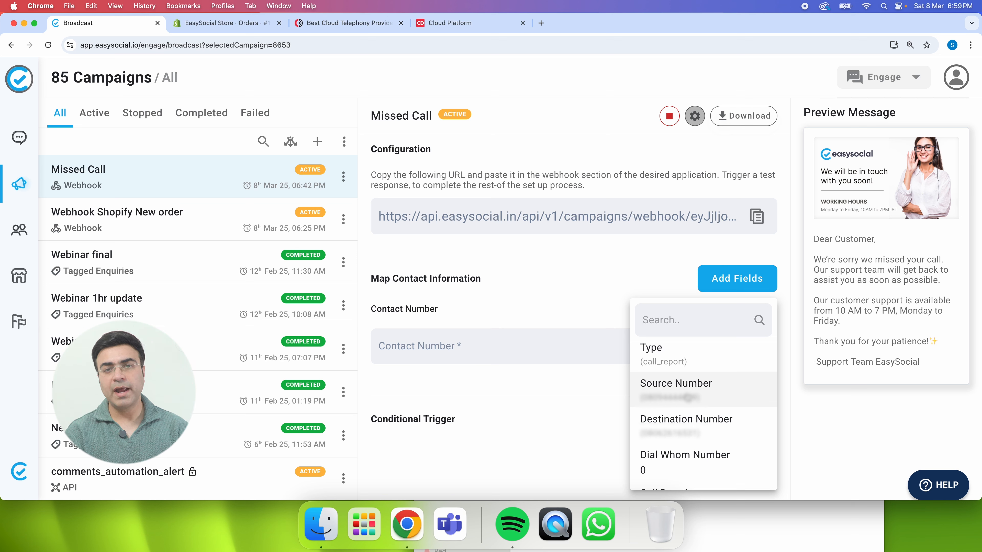
pyautogui.click(688, 398)
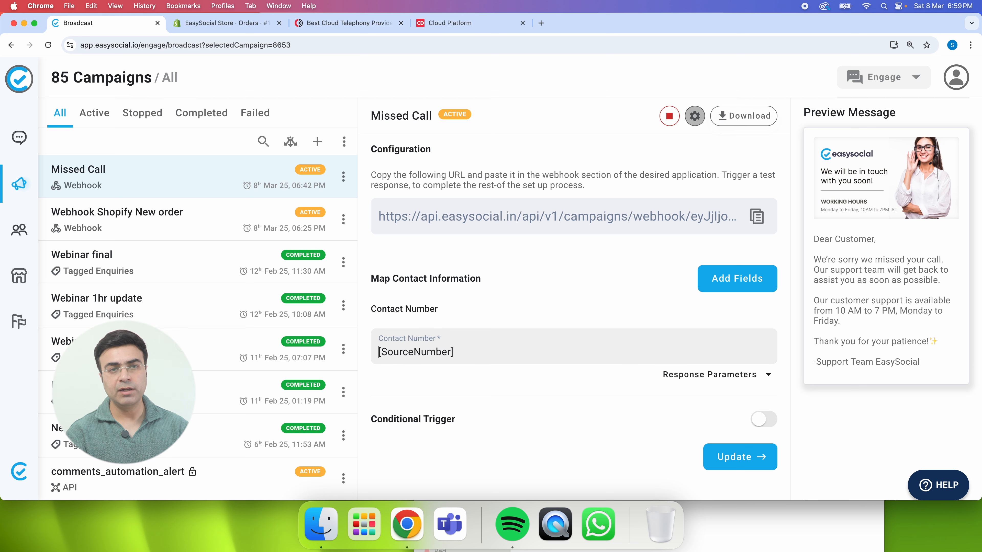
pyautogui.click(378, 352)
pyautogui.write('91')
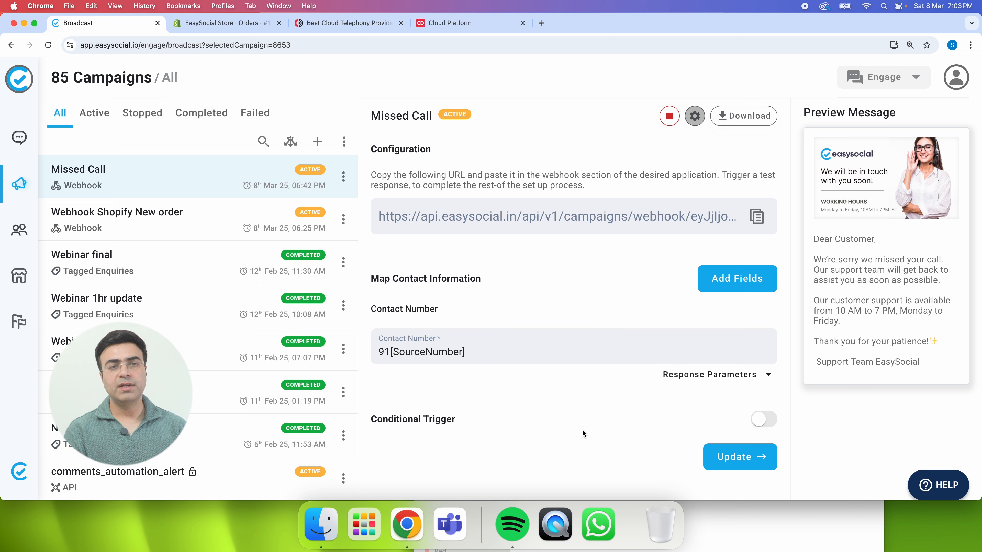
# - Enable the Missed Call campaign's conditional trigger and choose Talk Duration as its response parameter
pyautogui.click(759, 424)
pyautogui.scroll(-3, 694, 433)
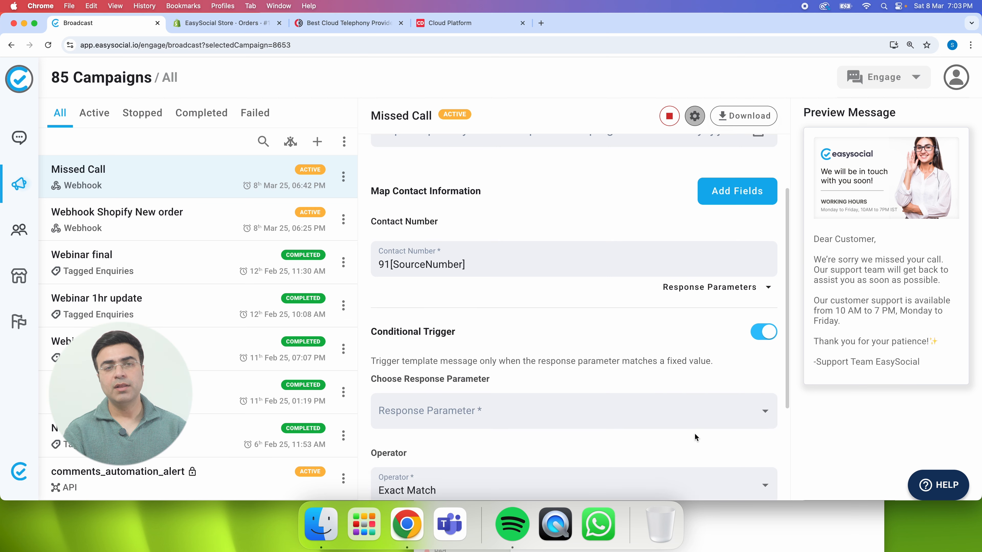
pyautogui.scroll(-2, 694, 434)
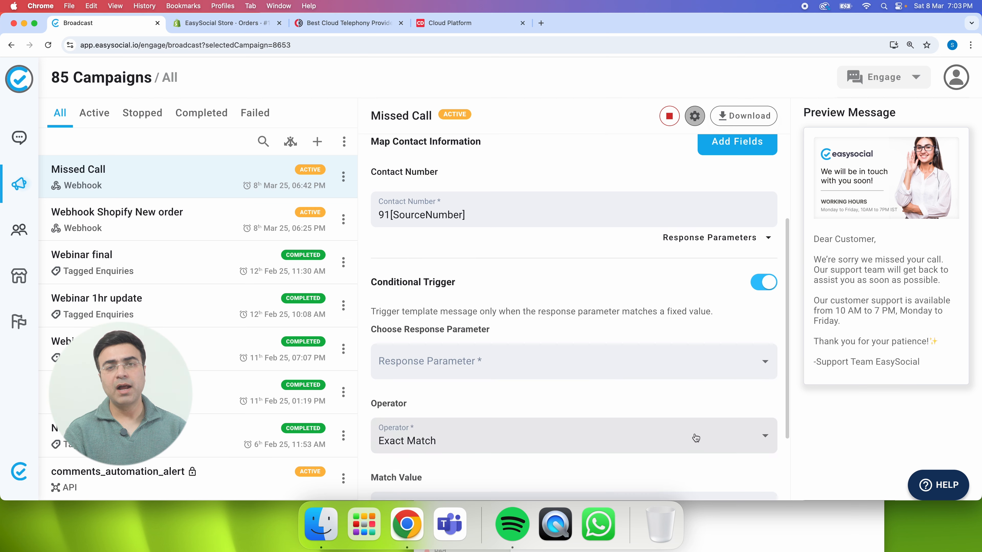
pyautogui.click(673, 360)
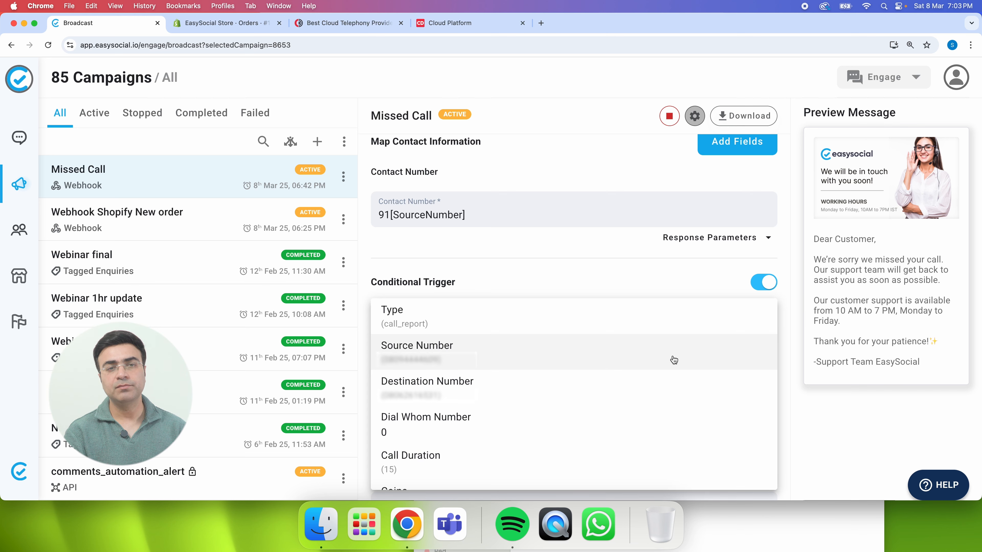
pyautogui.scroll(-10, 665, 387)
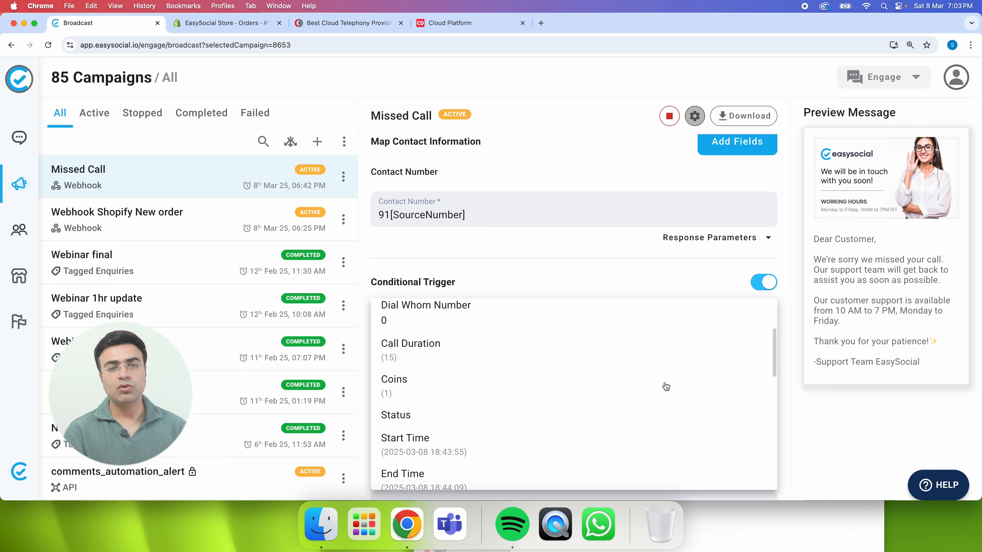
pyautogui.scroll(-5, 666, 386)
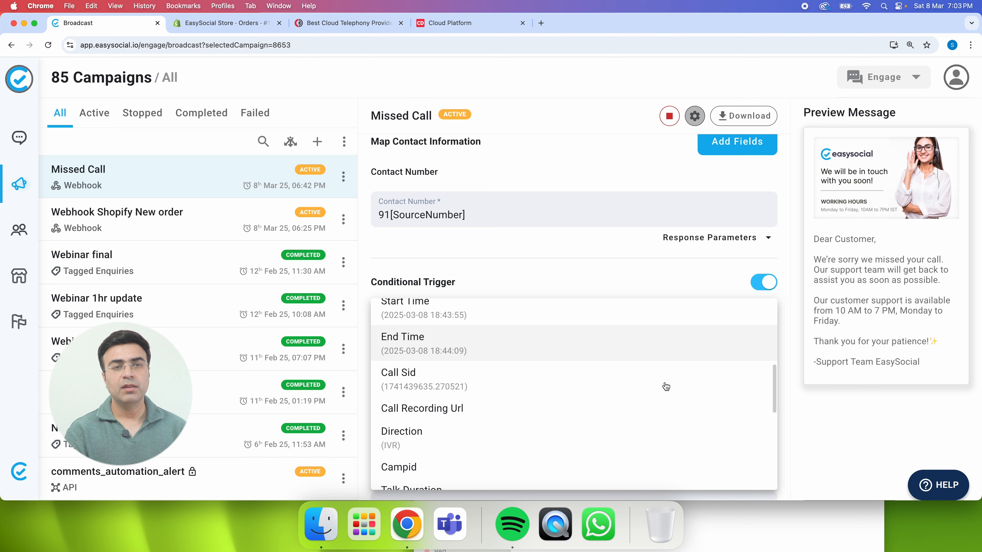
pyautogui.scroll(-2, 664, 388)
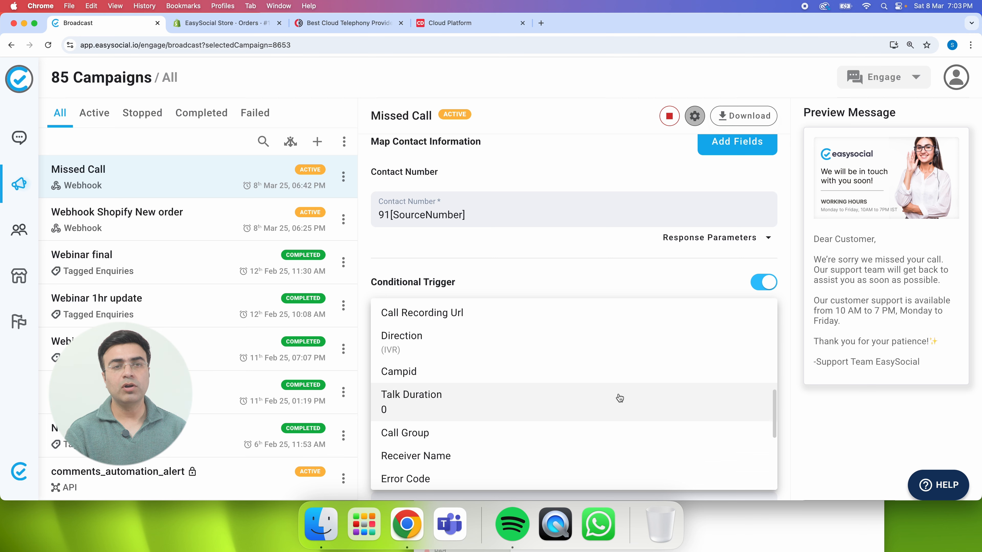
pyautogui.click(562, 396)
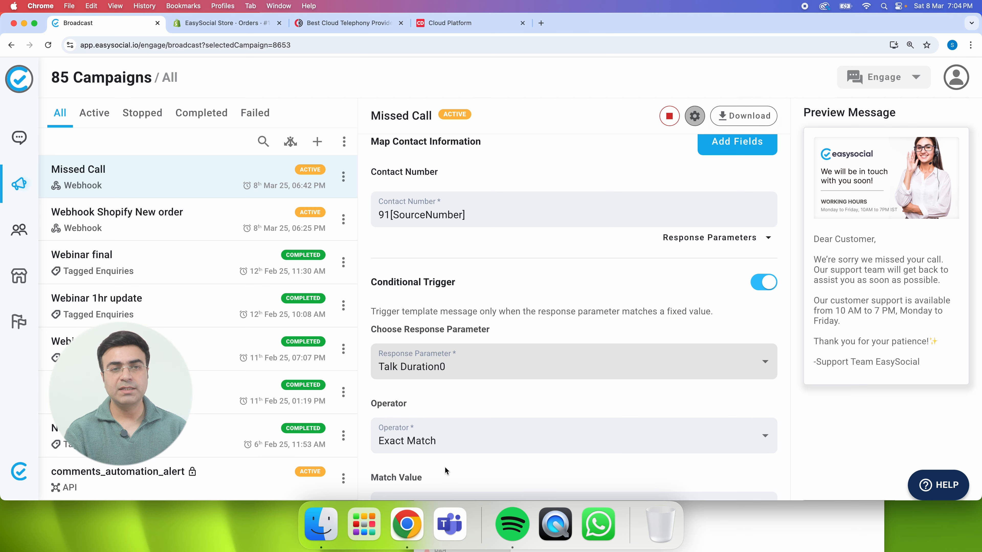
# - Set the conditional trigger's match value to 0 and update the Missed Call campaign
pyautogui.scroll(-3, 444, 467)
pyautogui.click(434, 450)
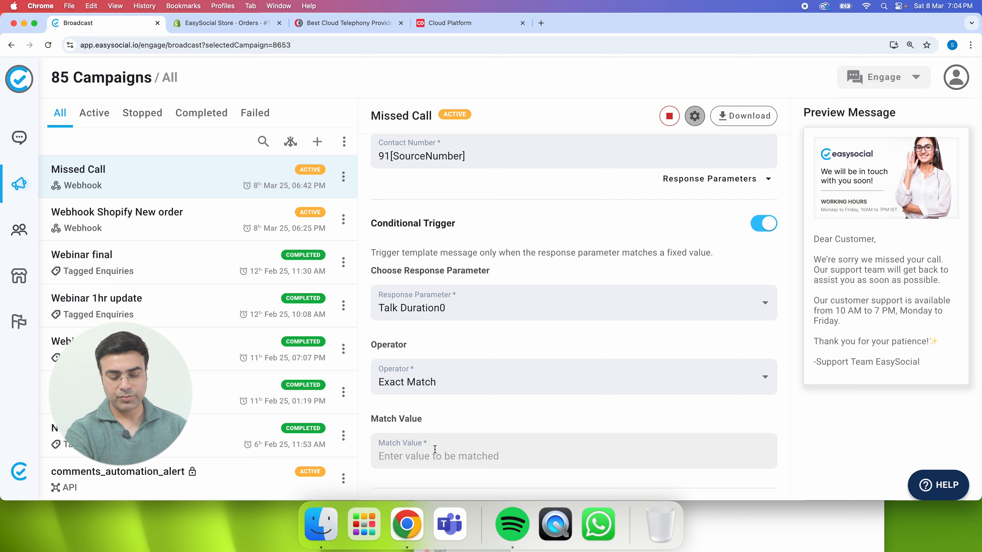
pyautogui.write('0')
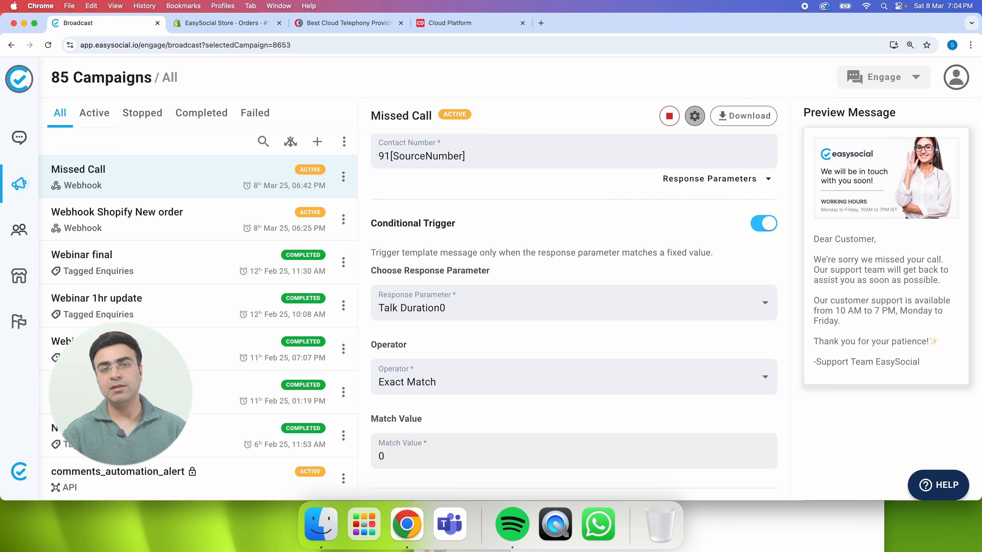
pyautogui.scroll(-2, 502, 397)
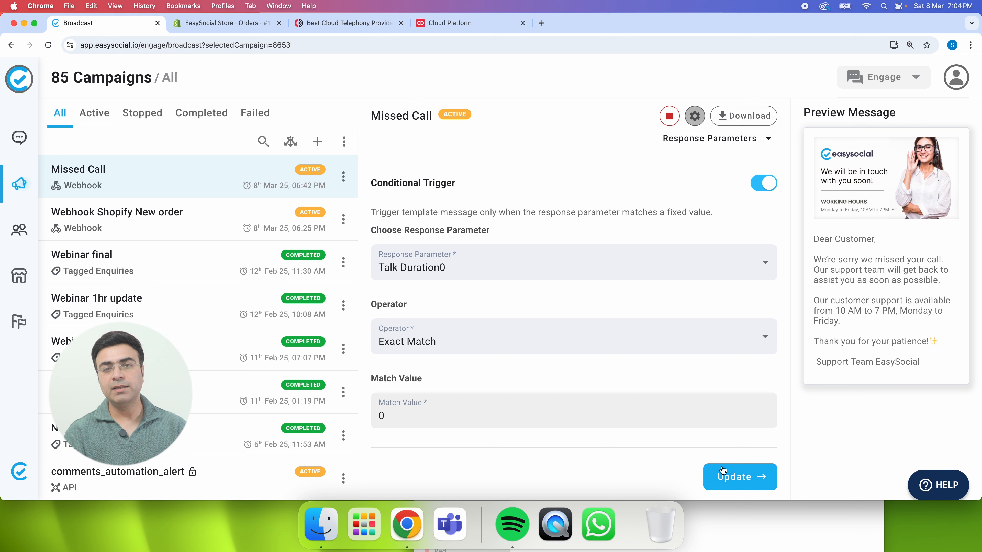
pyautogui.click(736, 479)
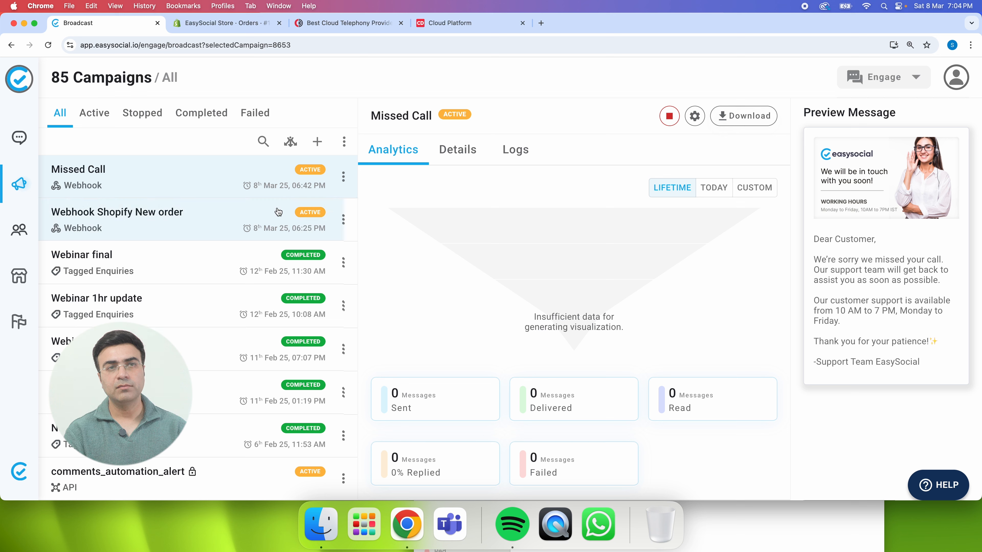
# - Reload the Missed Call campaign's analytics by switching campaigns and back, and view the missed-call broadcast in the test contact's chat
pyautogui.click(270, 217)
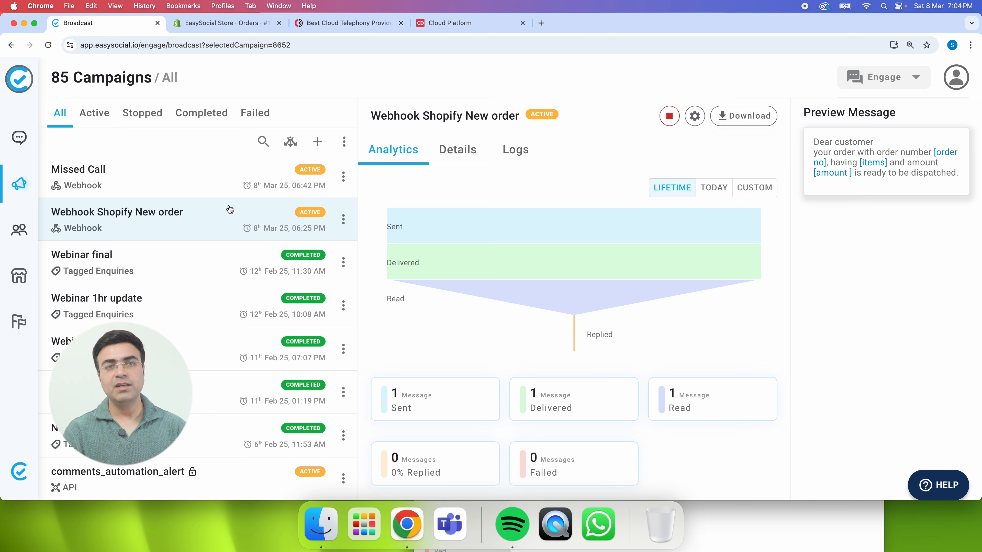
pyautogui.click(216, 189)
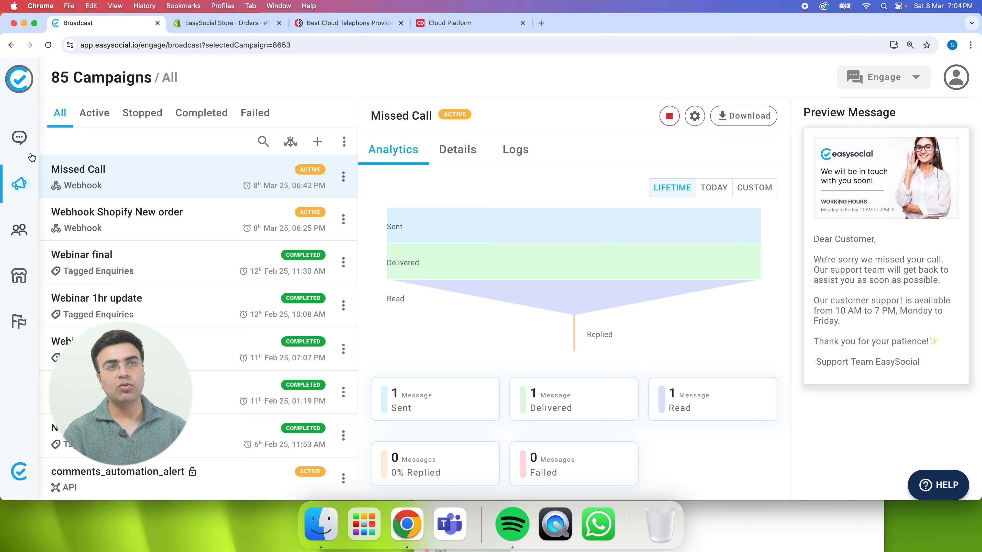
pyautogui.click(20, 138)
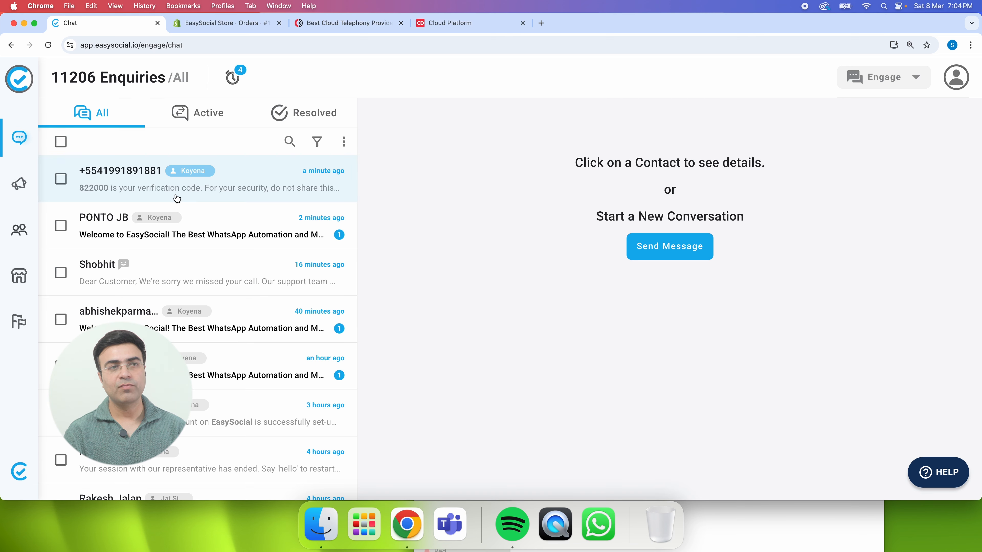
pyautogui.click(170, 273)
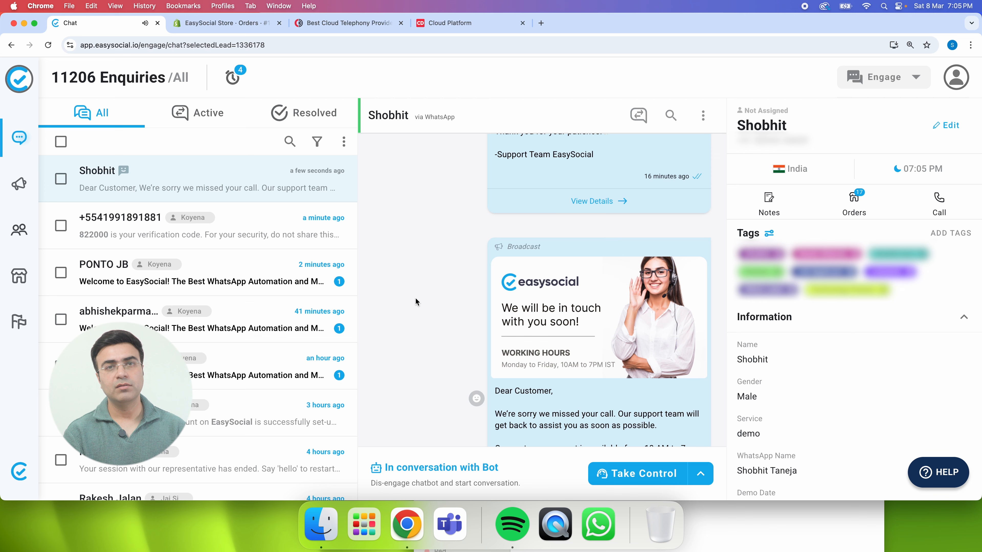
pyautogui.scroll(-3, 436, 298)
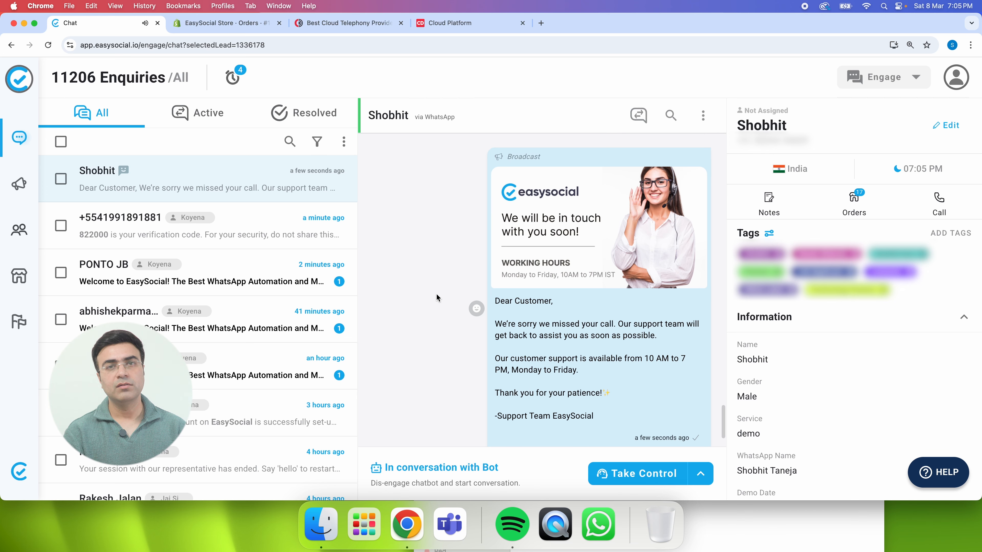